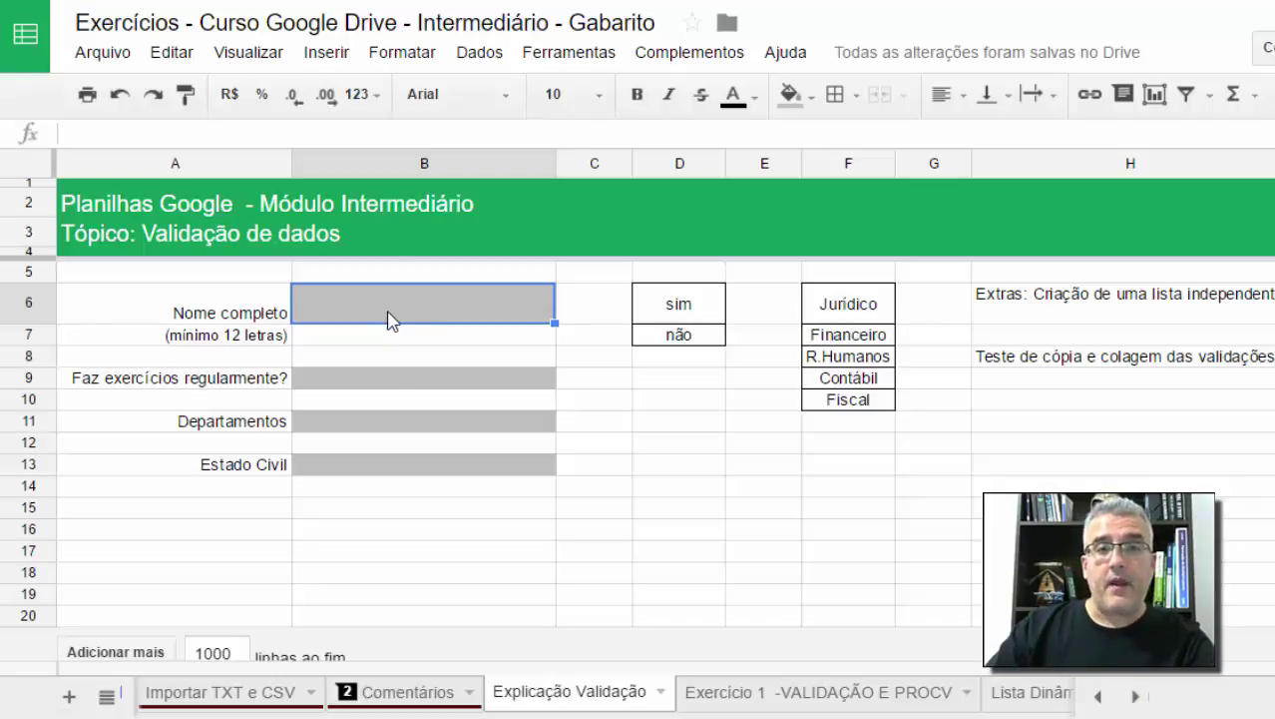
Step: Open Dados > Validação for cell B6 and nudge the dialog to the left
left_click(479, 52)
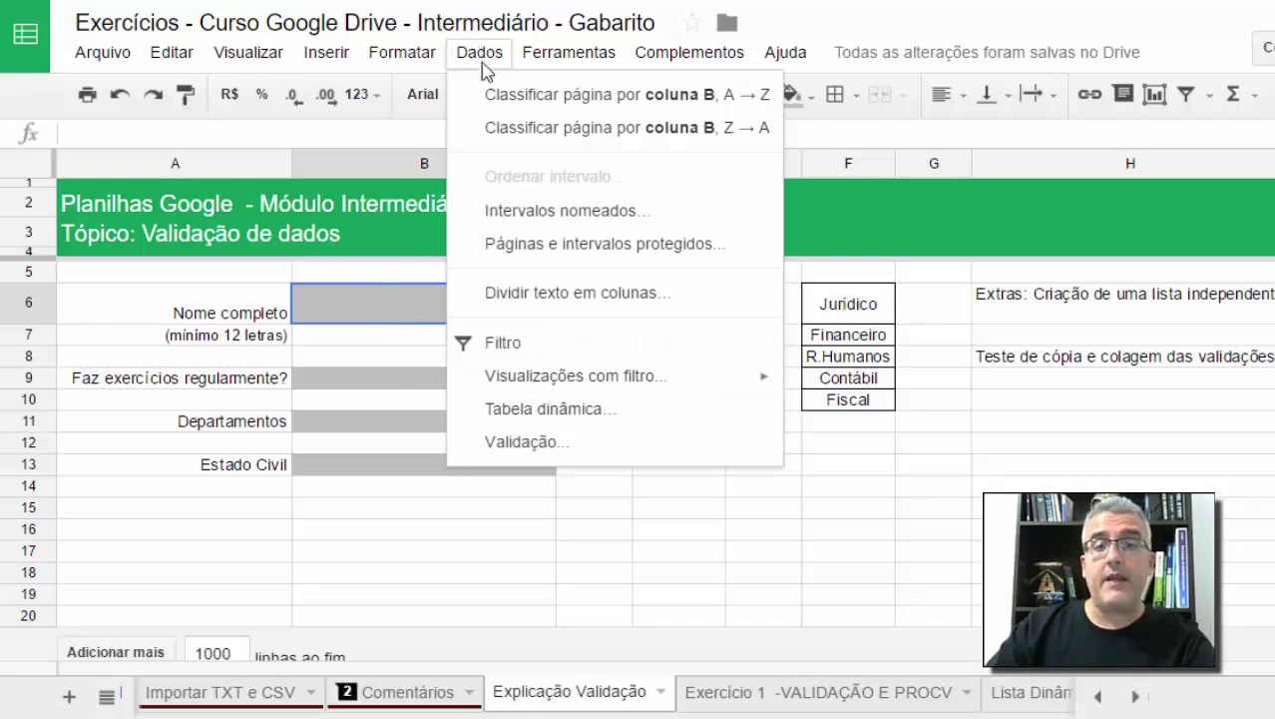
left_click(526, 450)
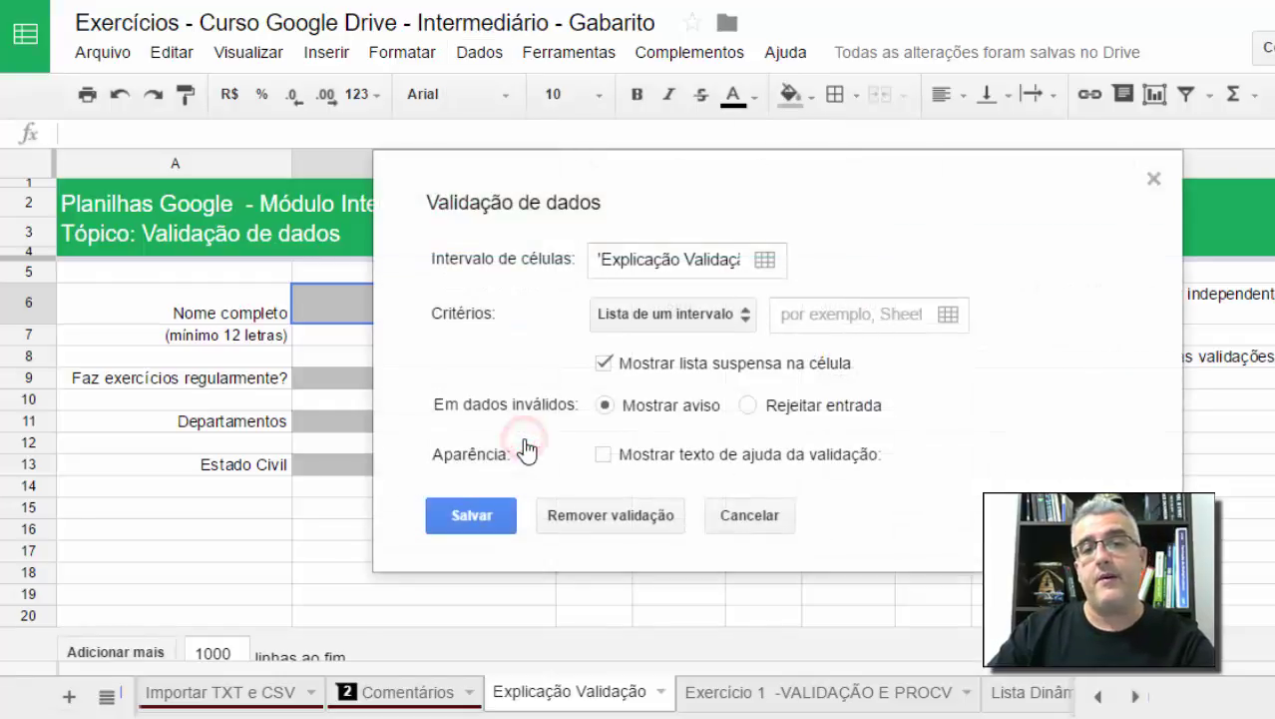
left_click_drag(567, 177, 661, 185)
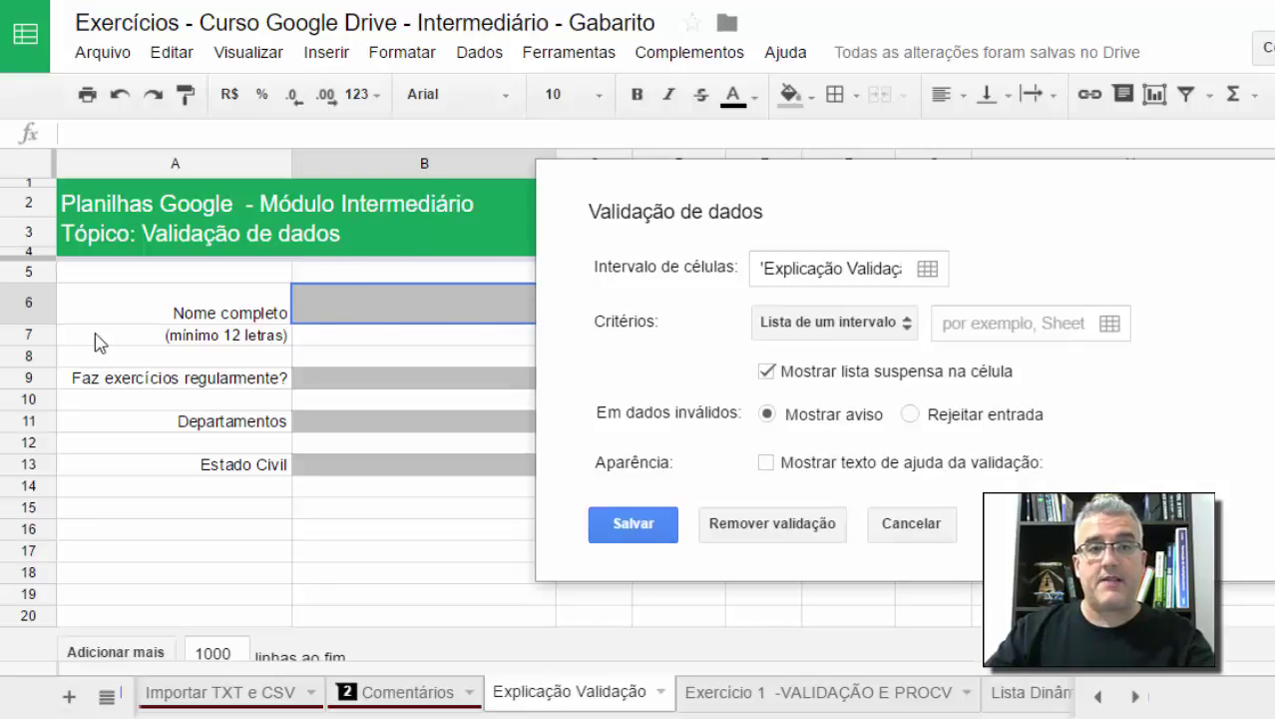
Step: Inspect the Intervalo de células reference the name-cell rule applies to
left_click(864, 268)
double_click(871, 268)
left_click_drag(882, 268, 991, 270)
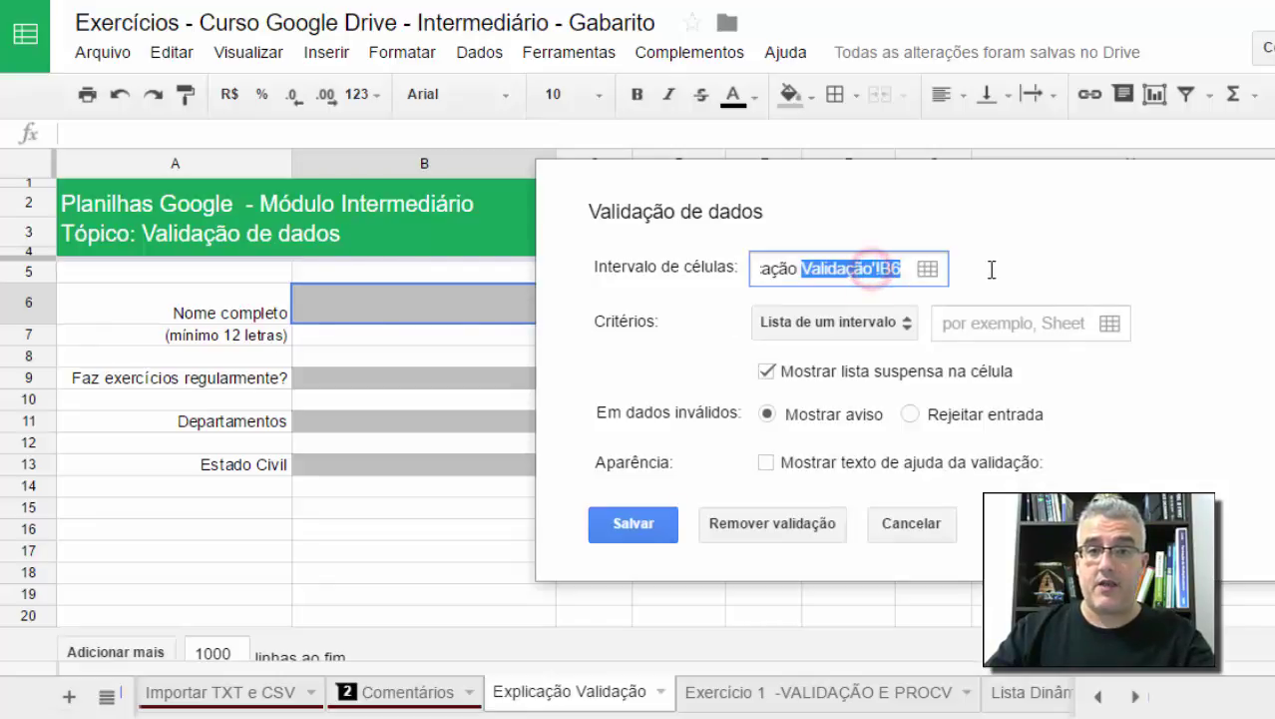
left_click(894, 274)
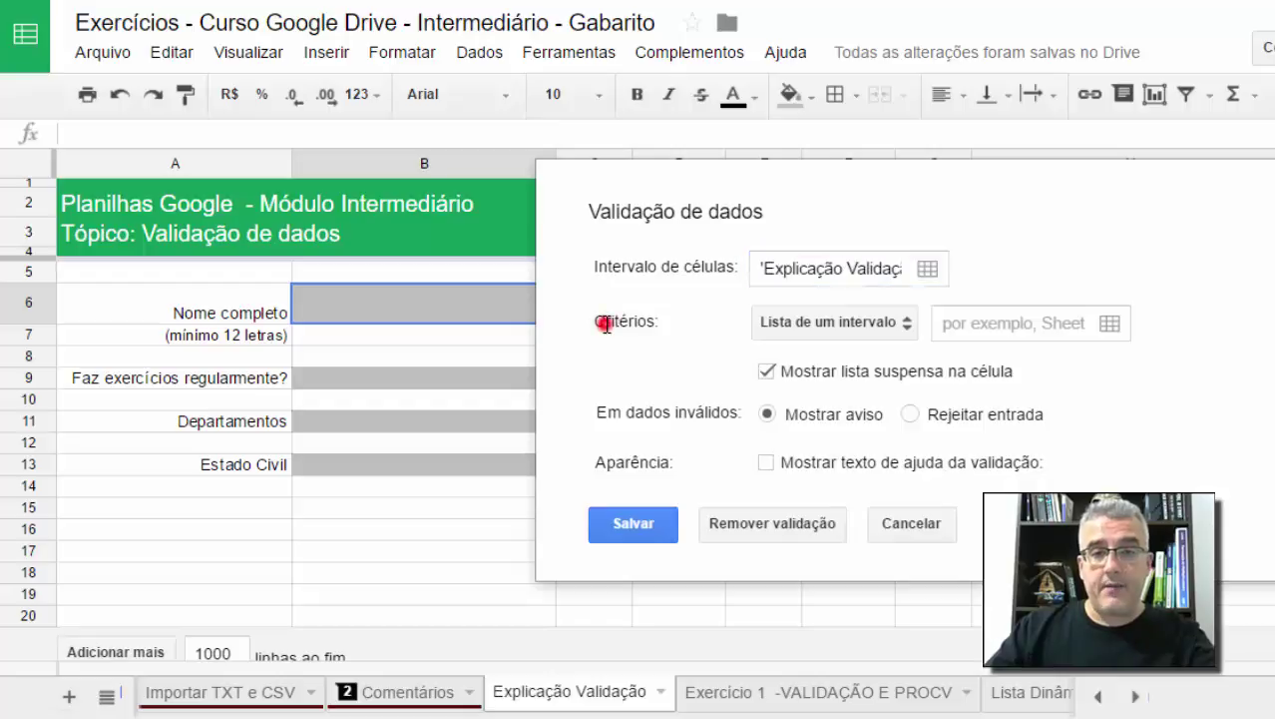
double_click(605, 322)
left_click(627, 319)
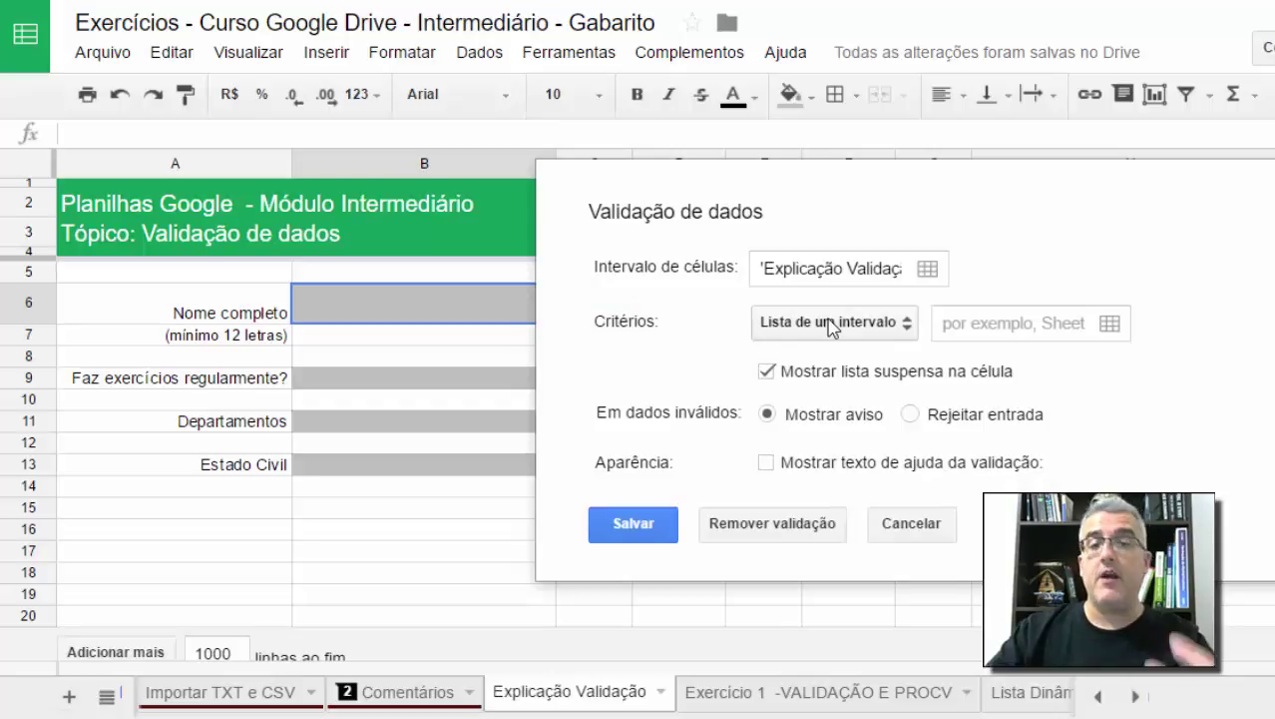
Step: Switch the validation criterion from Lista de um intervalo to Lista de itens
left_click(829, 322)
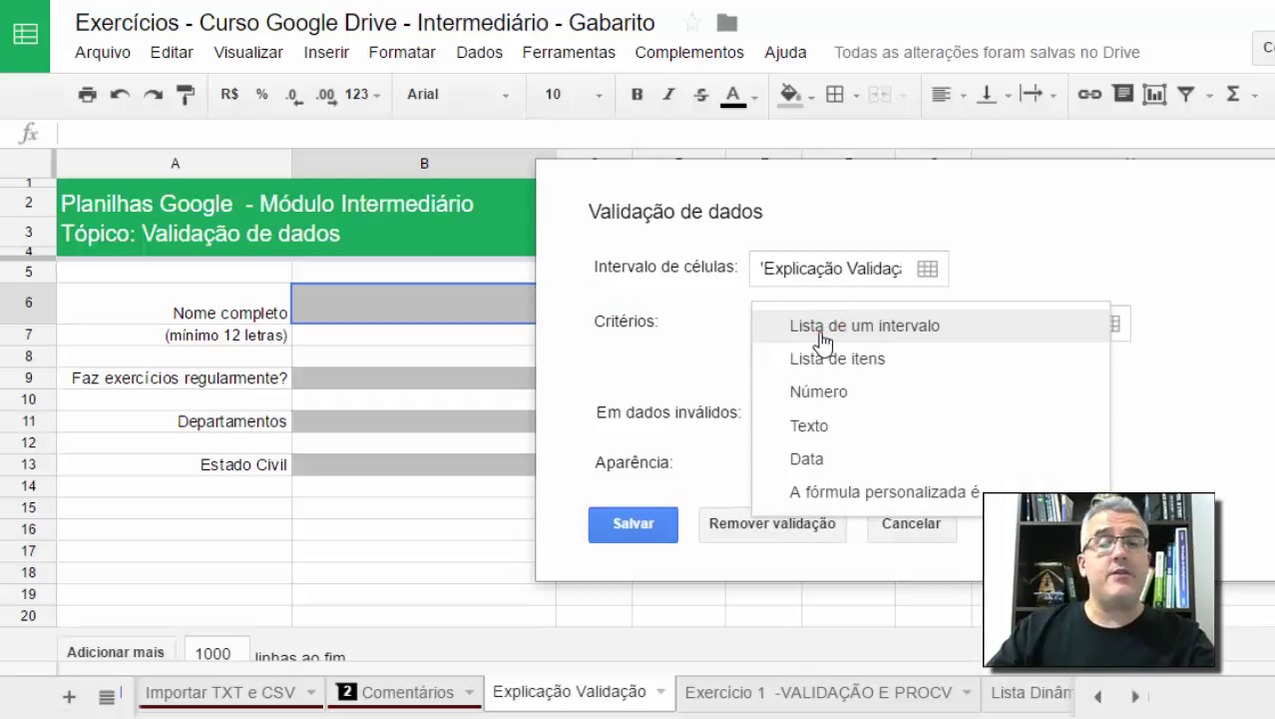
left_click(823, 340)
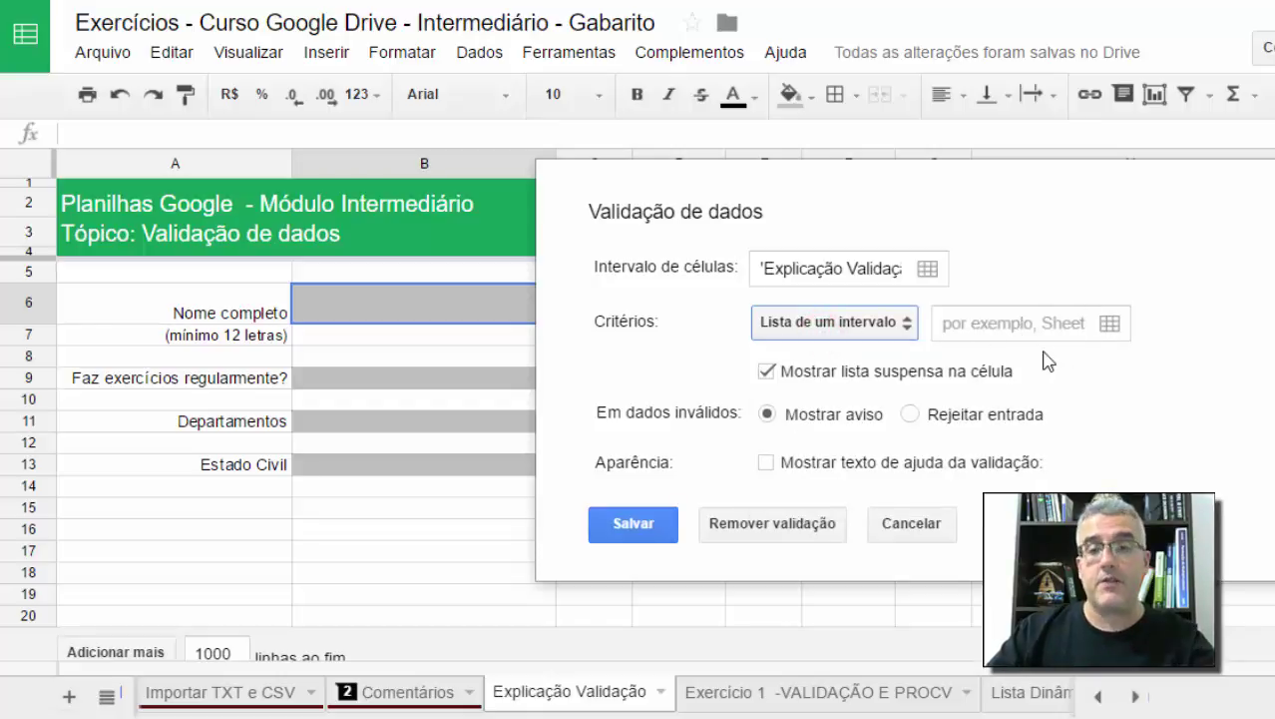
left_click(889, 331)
left_click(836, 357)
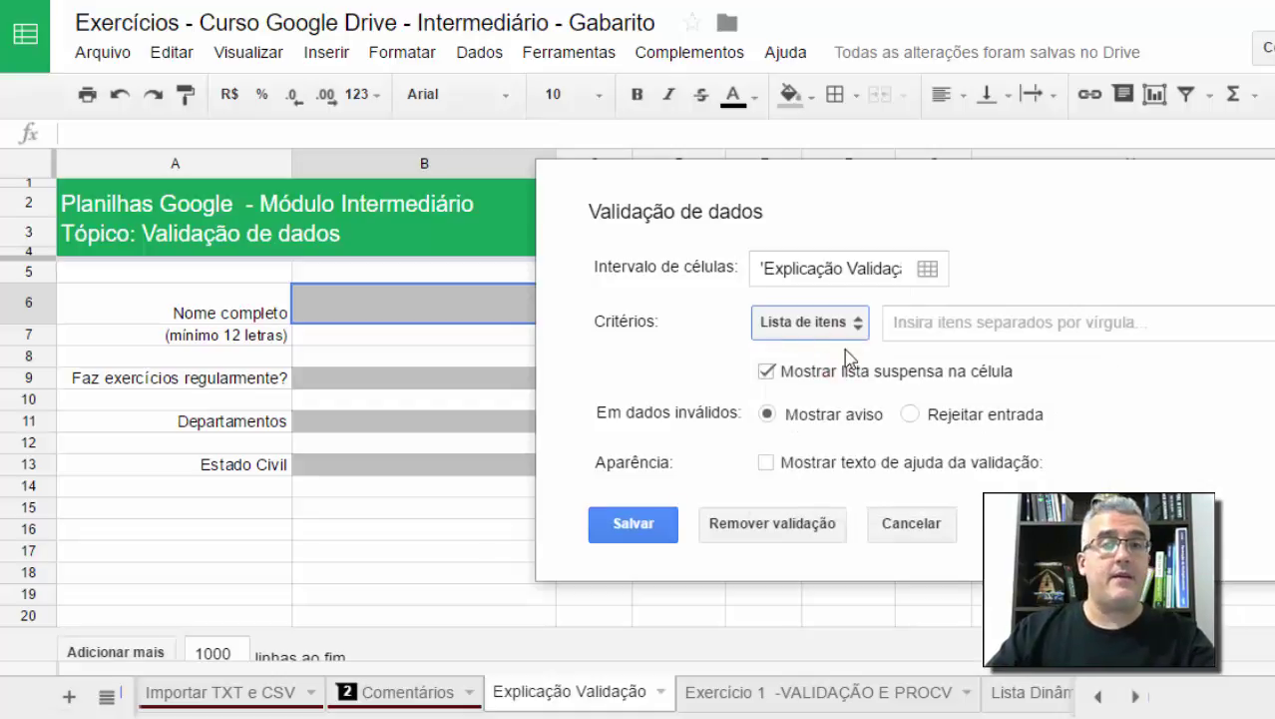
Step: Enlarge the items entry box and reopen the Critérios dropdown listing all criterion types
left_click(927, 330)
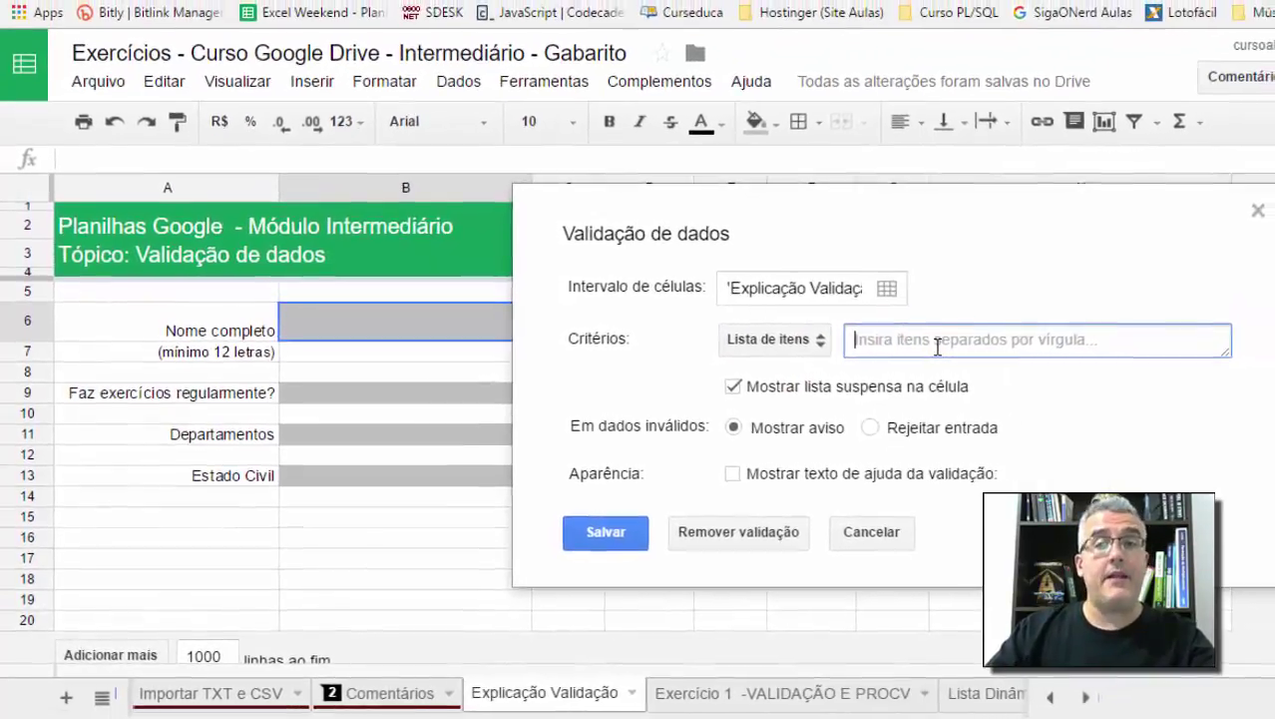
left_click_drag(1221, 352, 1165, 356)
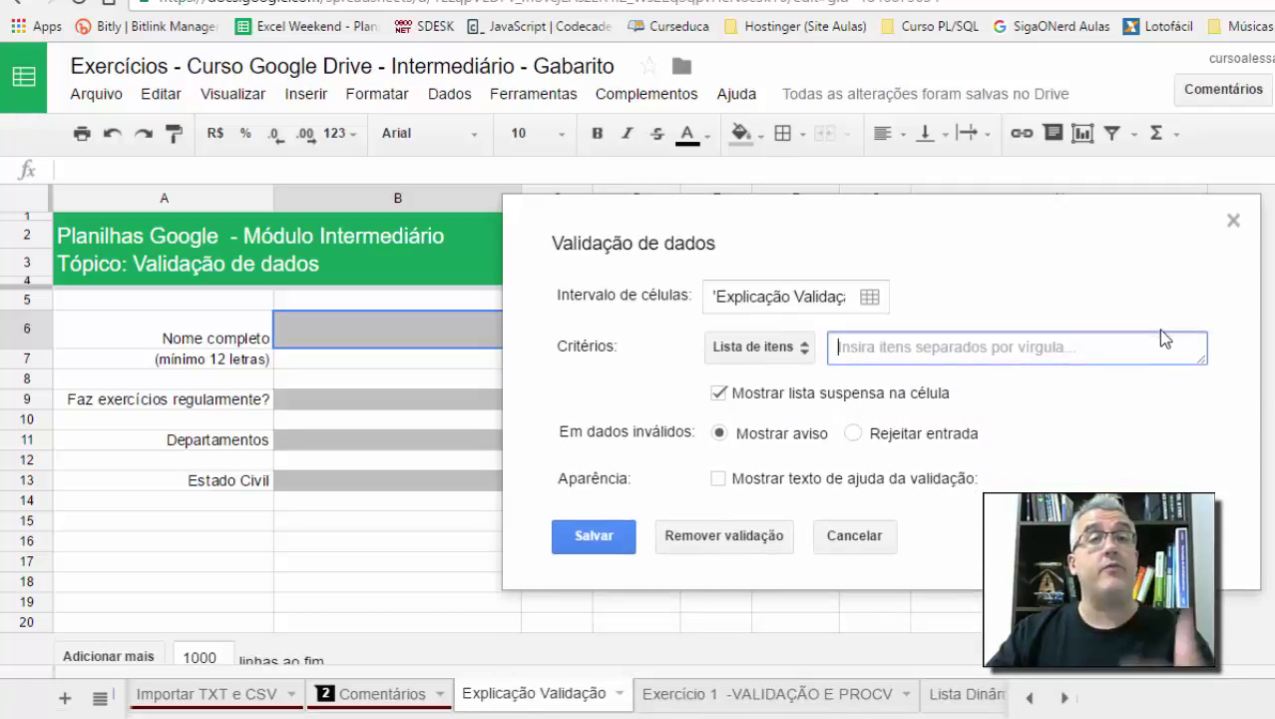
left_click(760, 347)
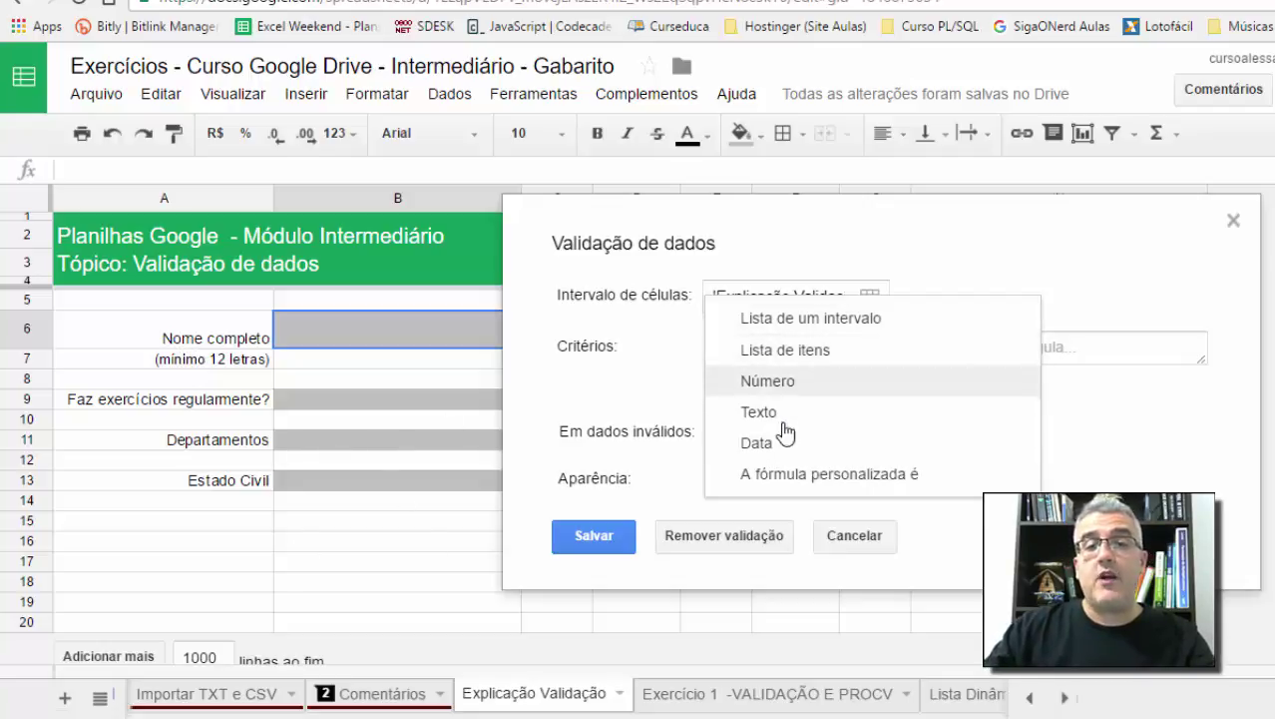
Step: Set the criterion to 'A fórmula personalizada é' and begin the formula with =NÚM.CARACT(
left_click(791, 480)
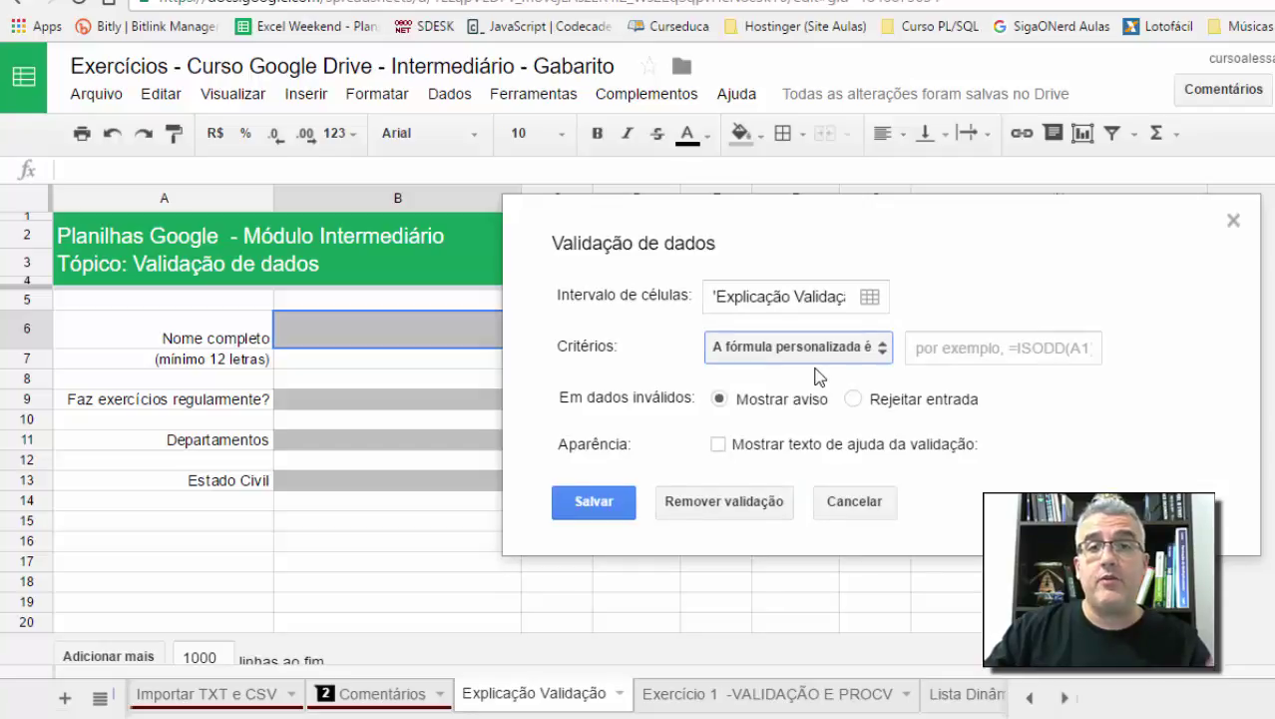
left_click(961, 348)
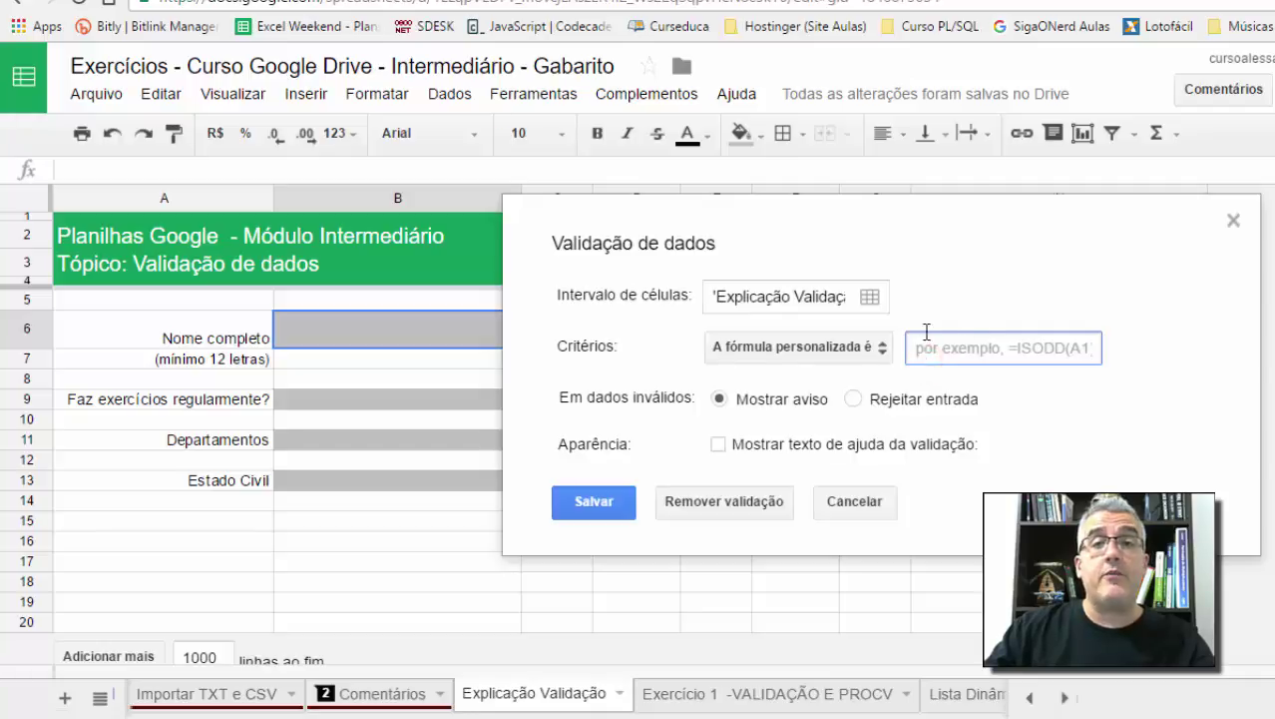
left_click(983, 359)
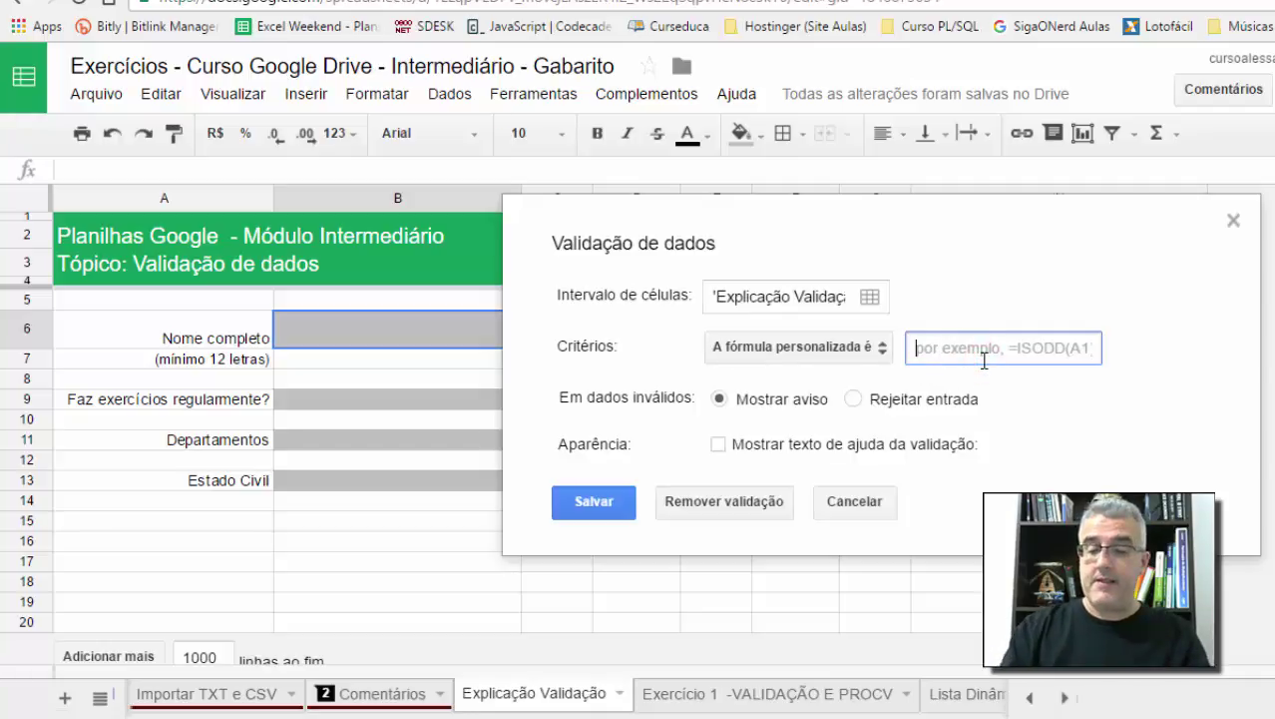
type("=NÚM.CARACT")
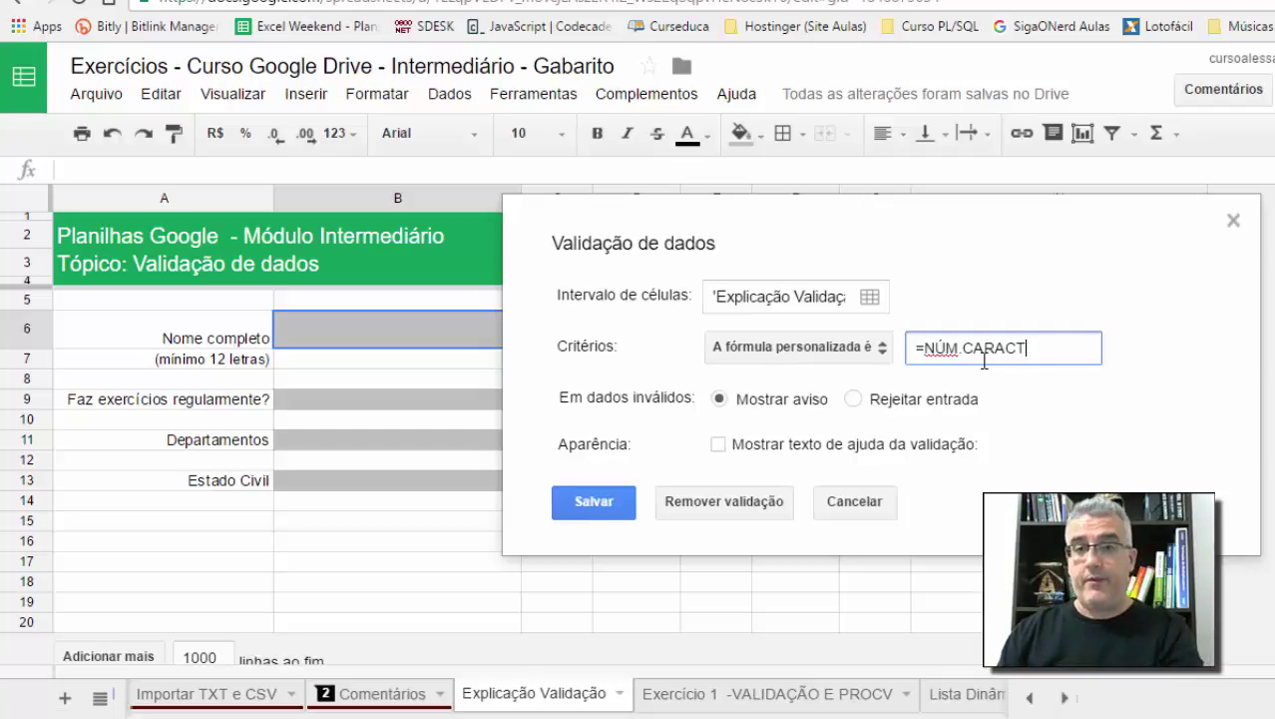
type("(")
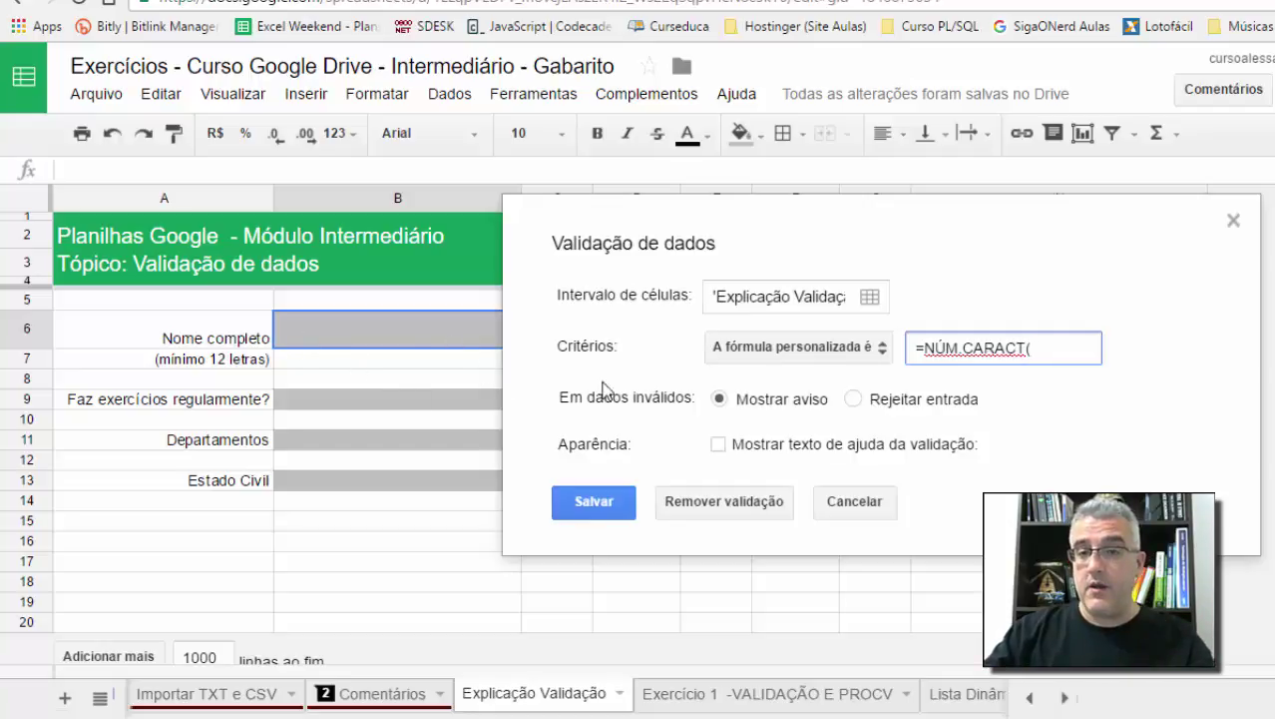
Step: Complete the custom formula as =NÚM.CARACT('Explicação Validação'!B6) >= 12
left_click_drag(925, 350, 1021, 346)
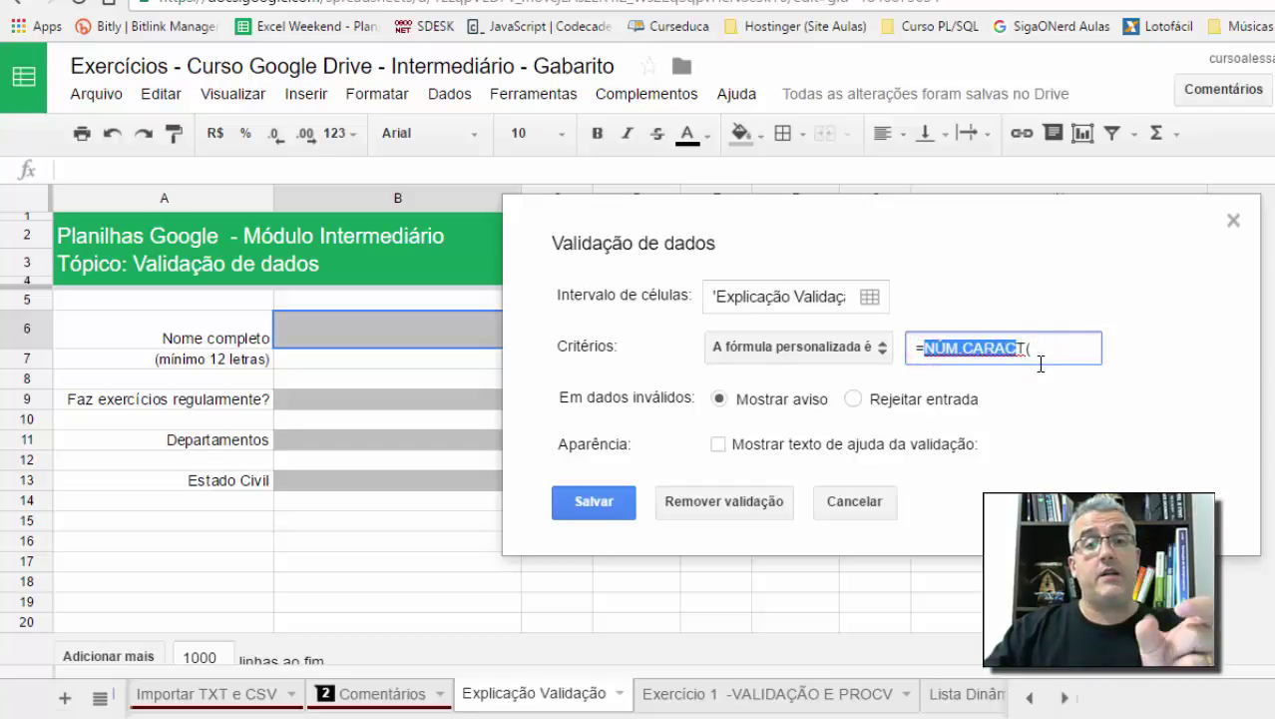
left_click(1048, 350)
left_click(1056, 348)
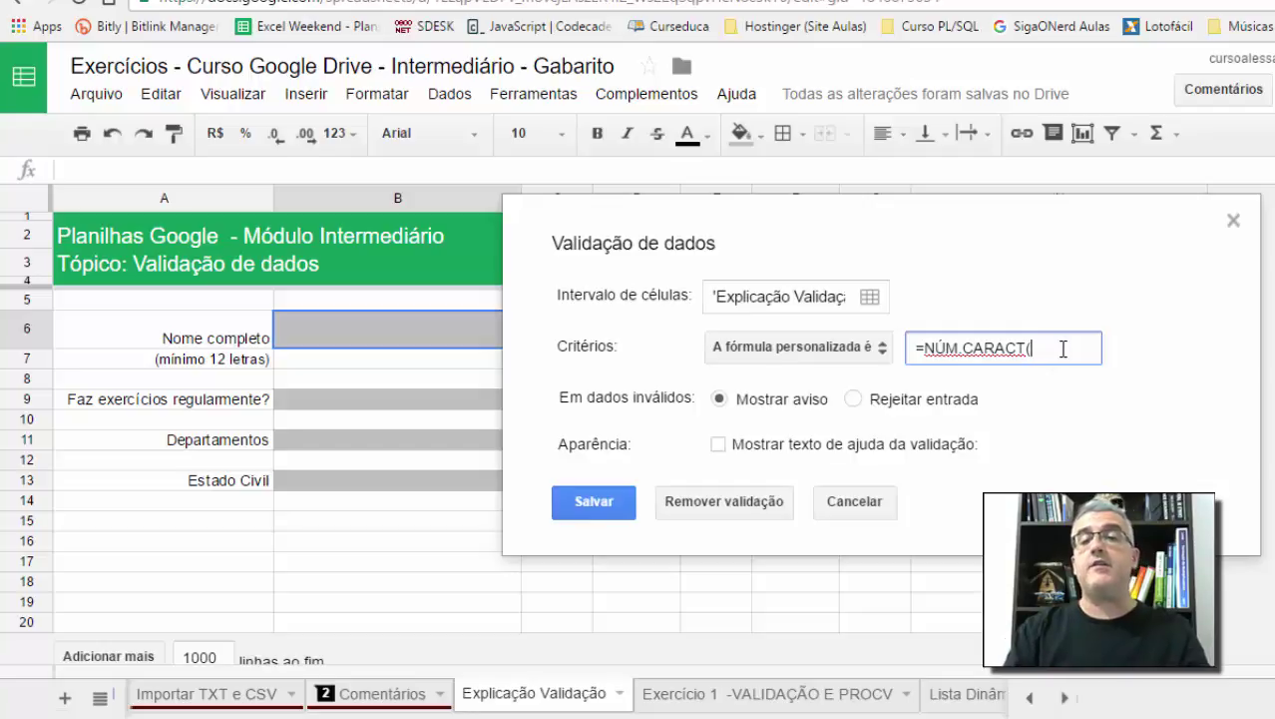
type("'")
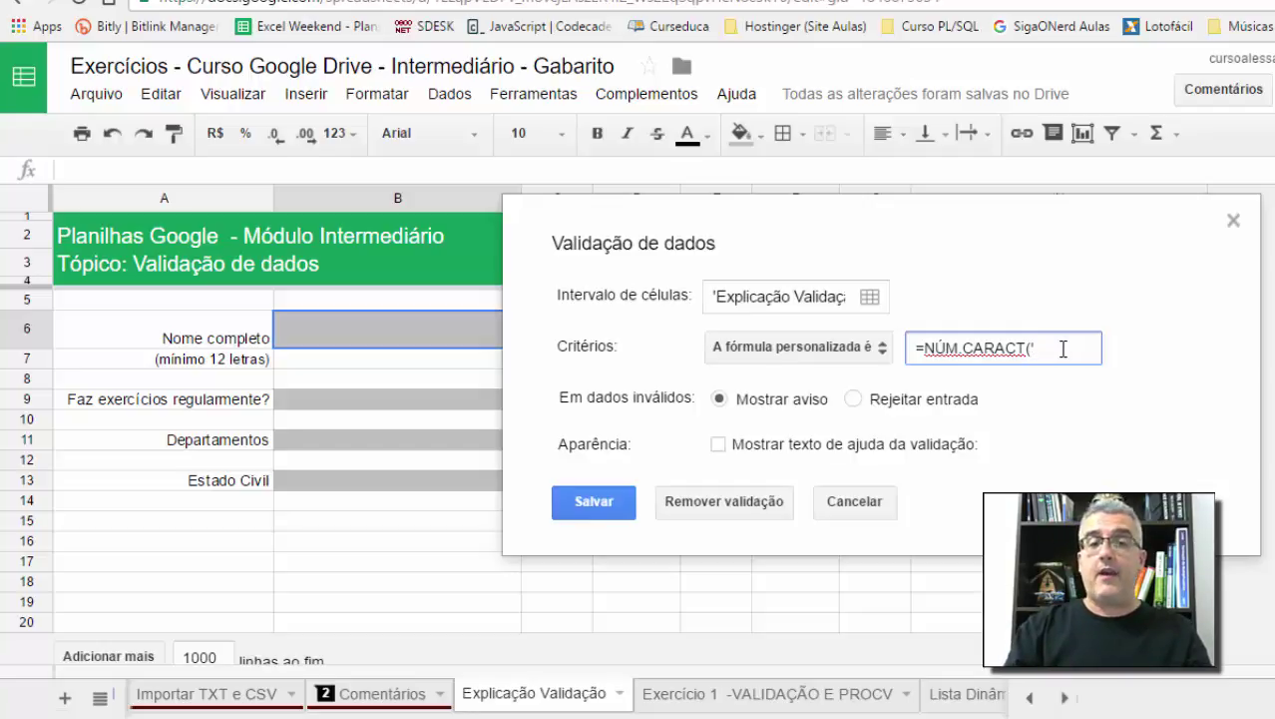
type("eXPLI")
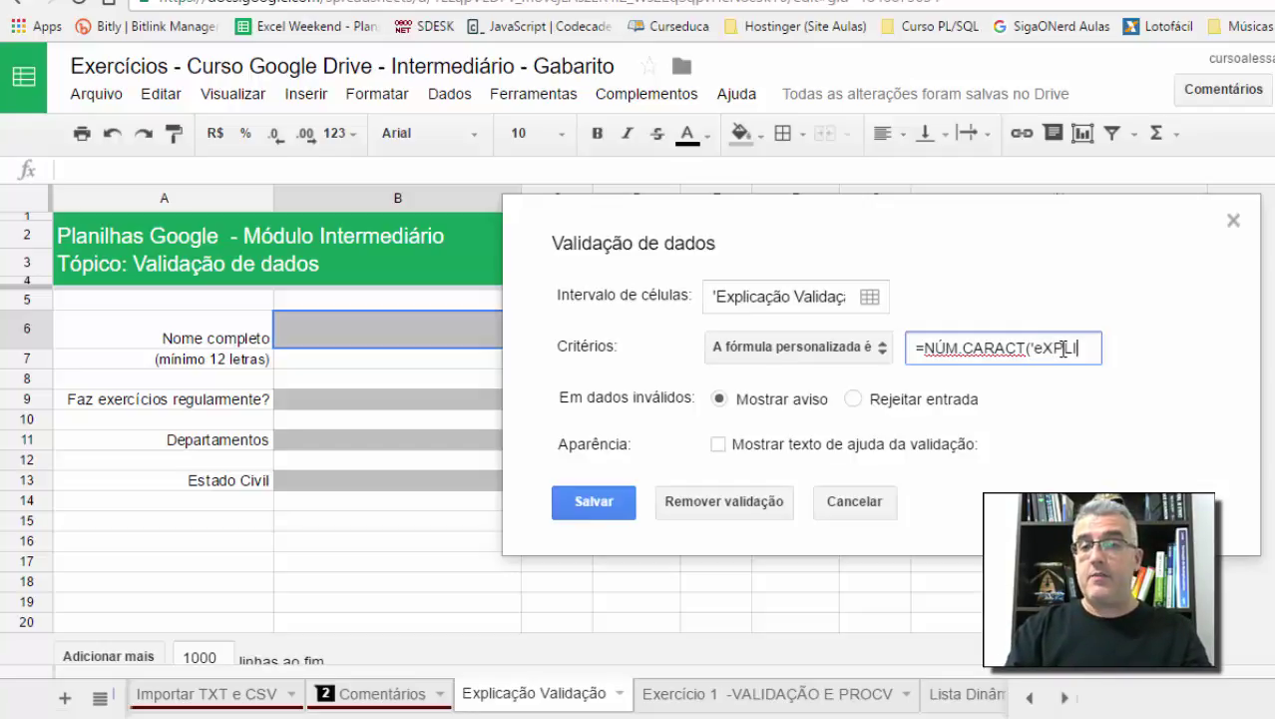
type("CA")
key("BackSpace")
key("BackSpace")
key("BackSpace")
key("BackSpace")
key("BackSpace")
key("BackSpace")
key("BackSpace")
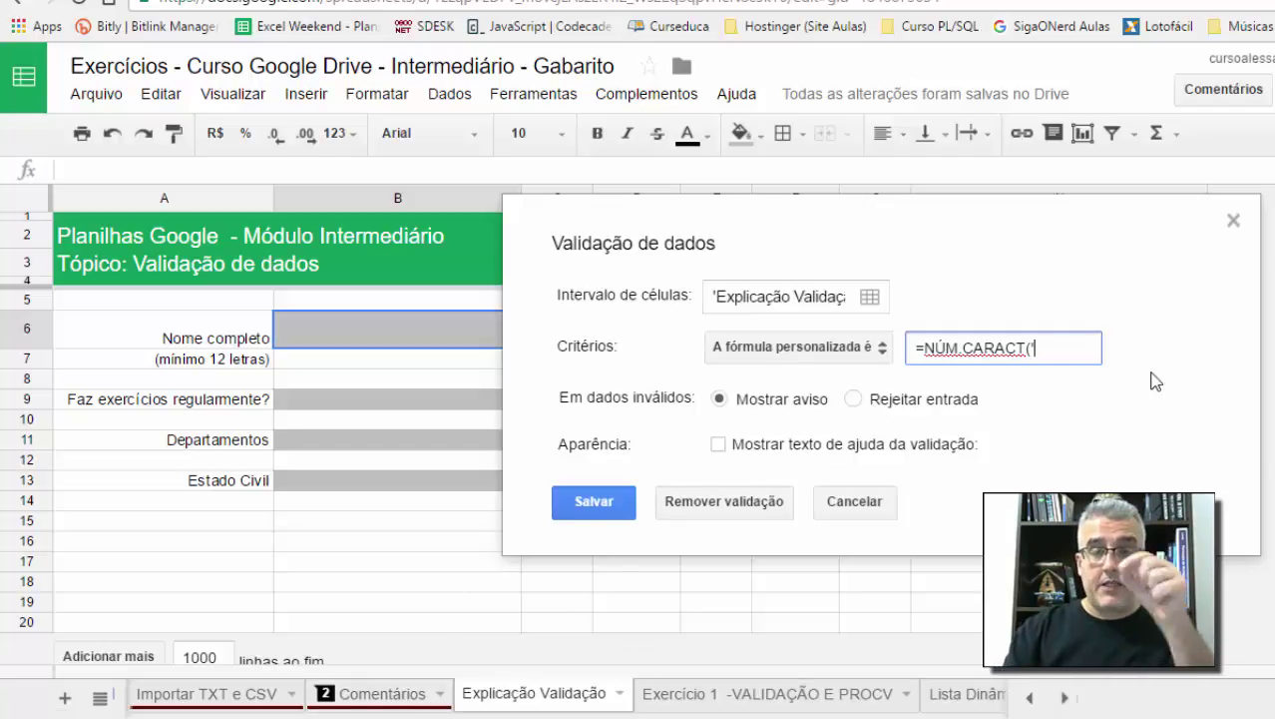
type("Expli")
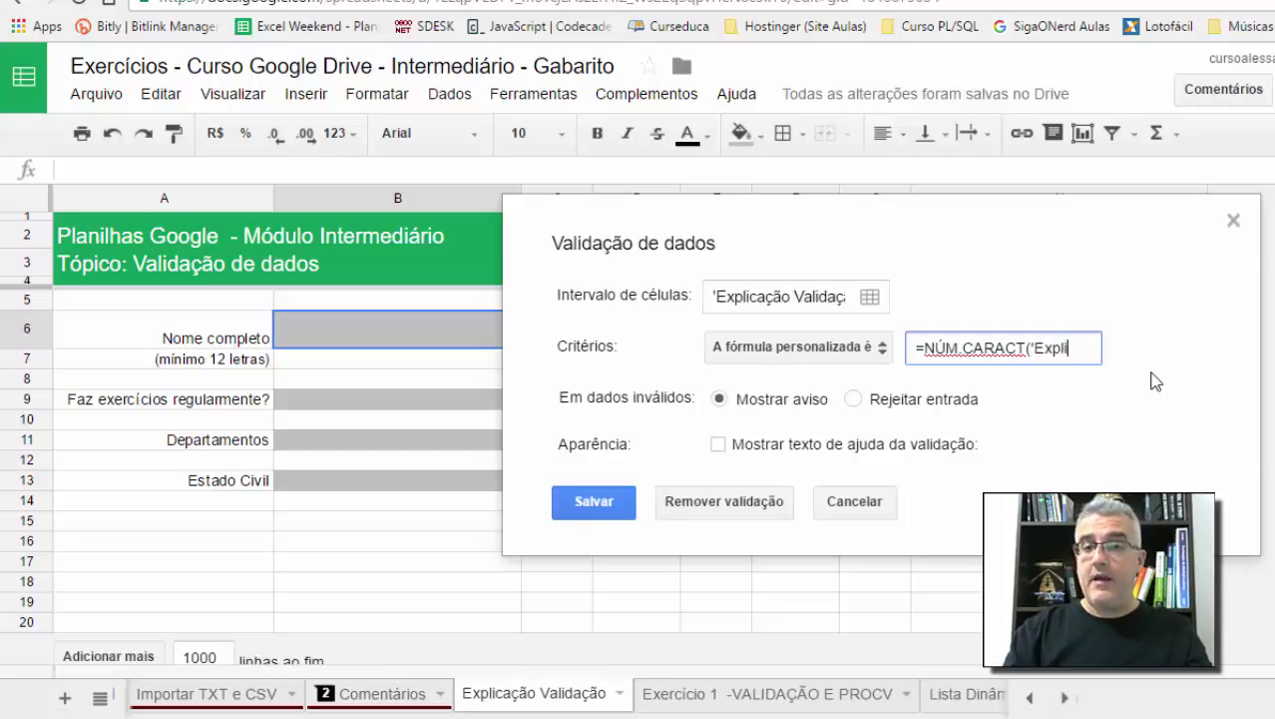
type("cação Validação")
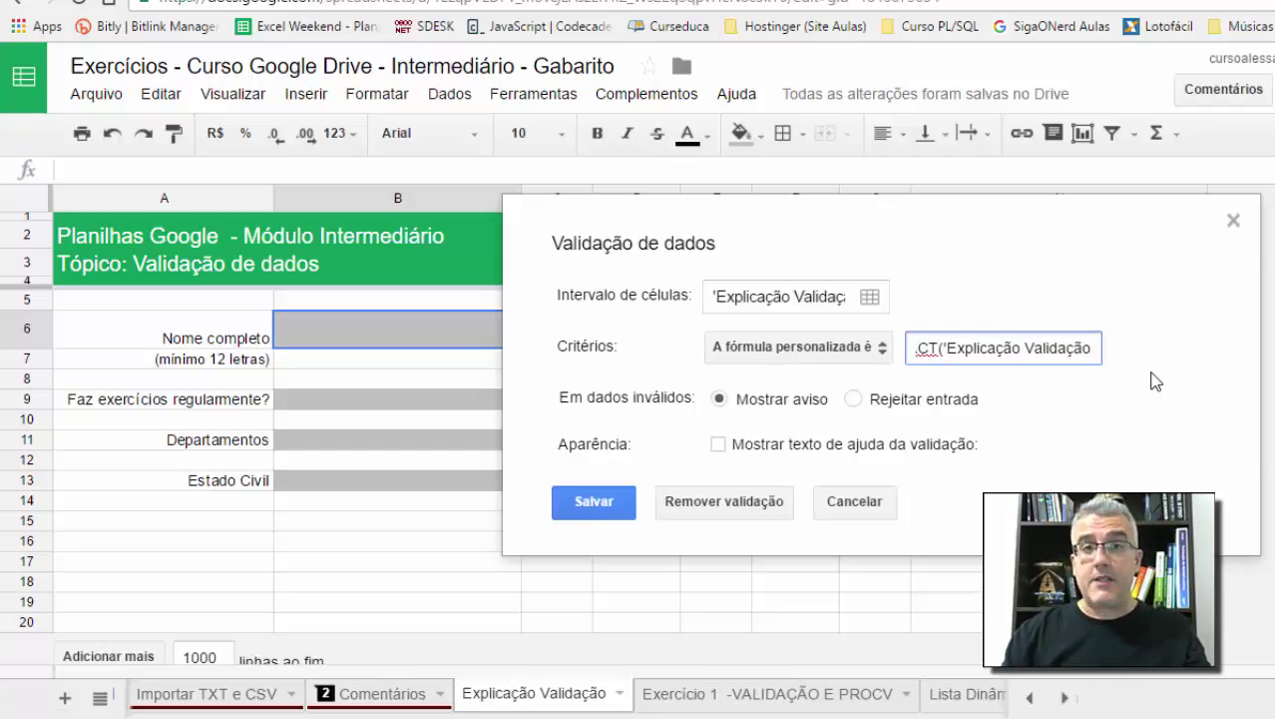
type("'")
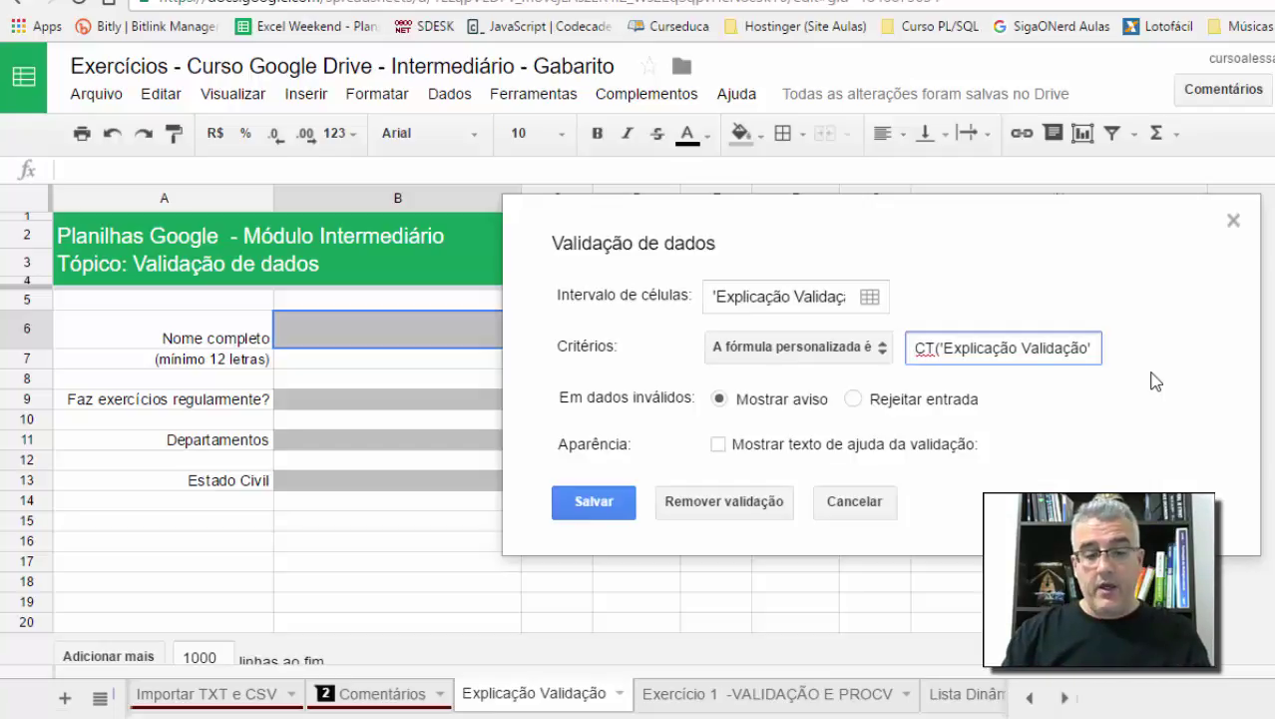
type("!")
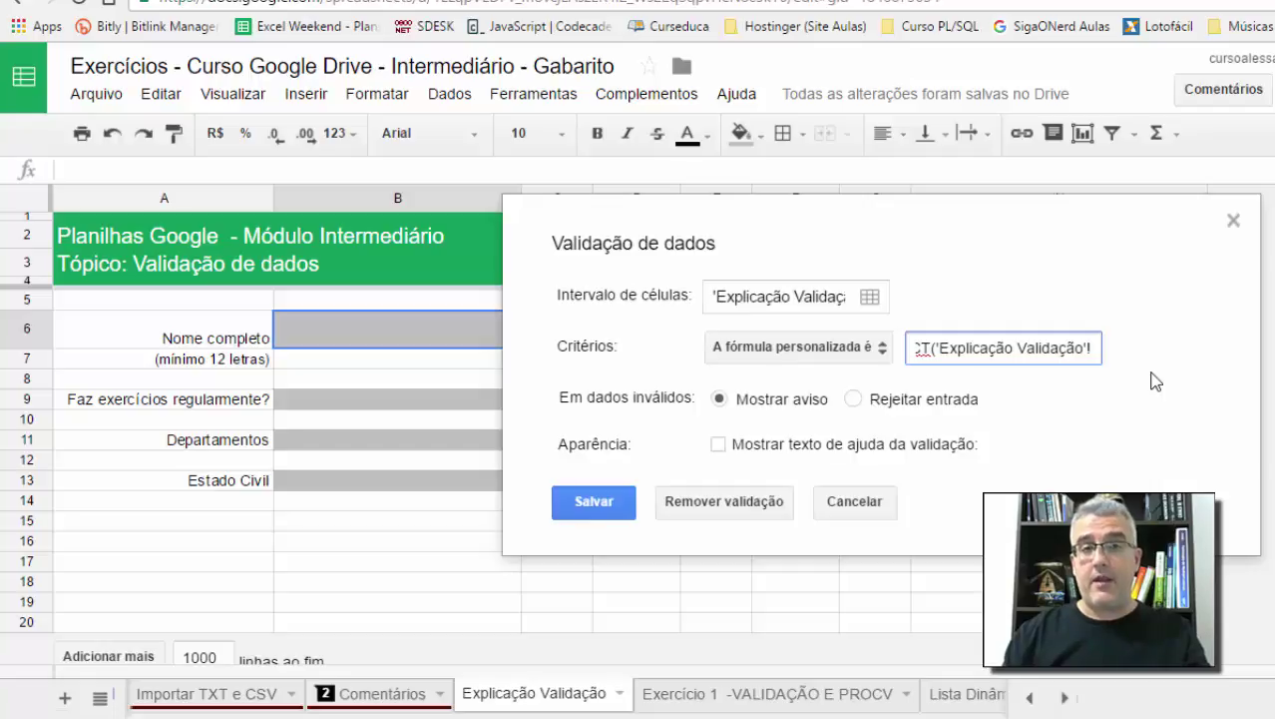
type("B")
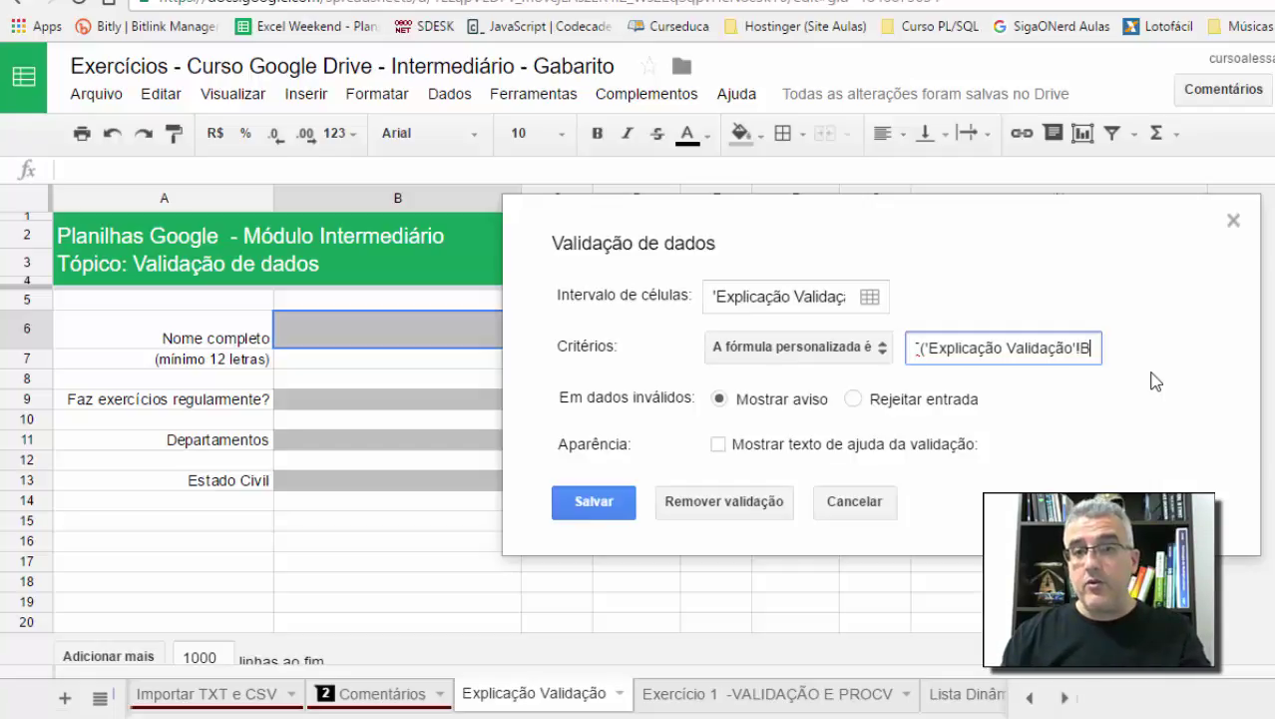
type("6)")
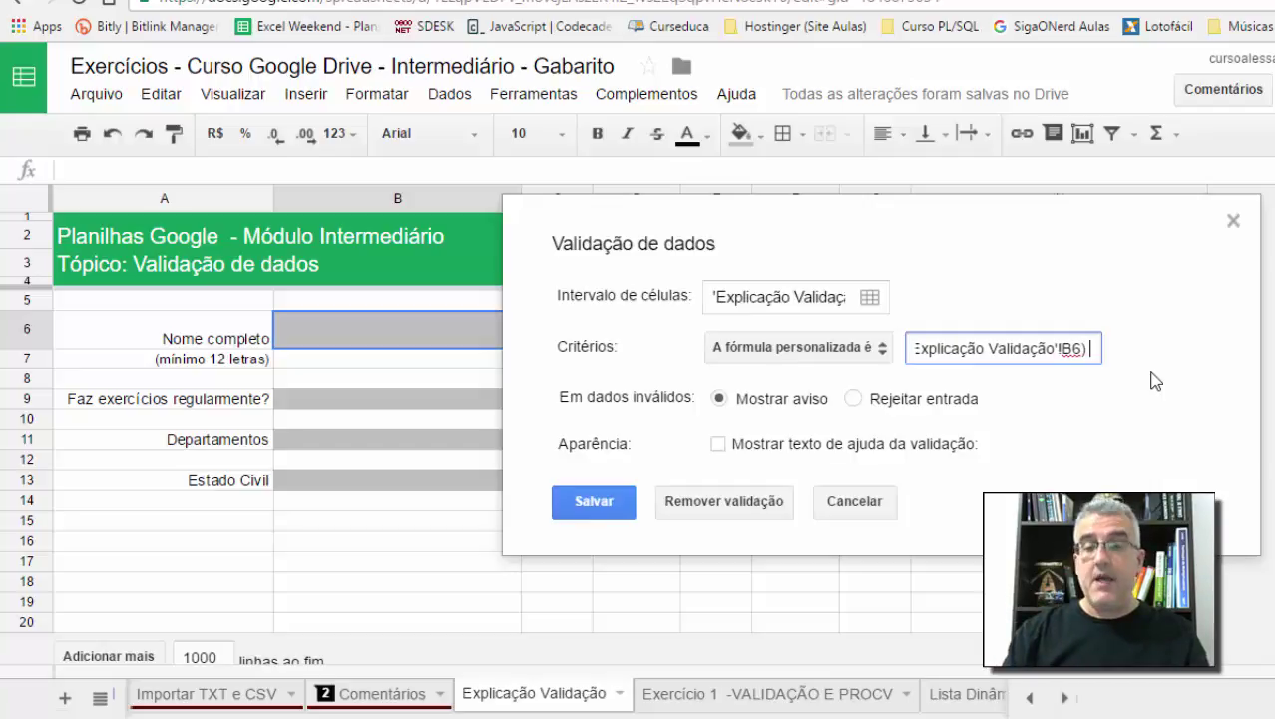
type(" >= 12")
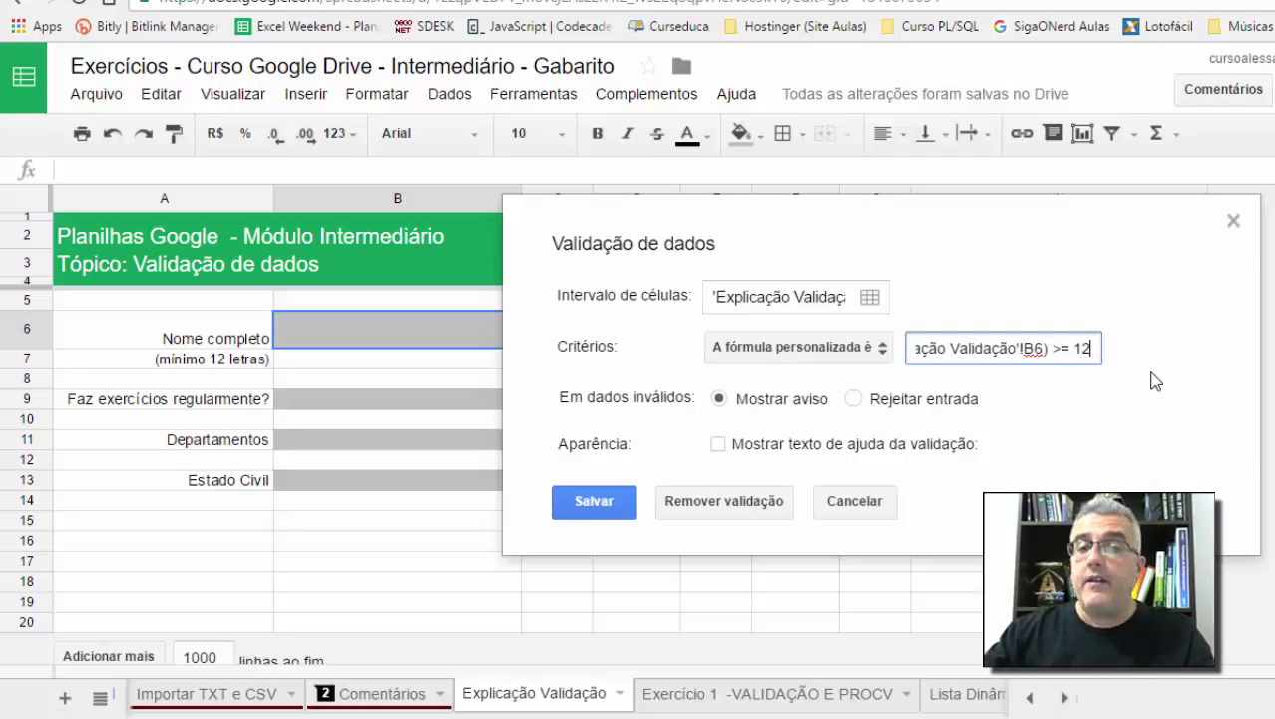
left_click_drag(1097, 346, 861, 349)
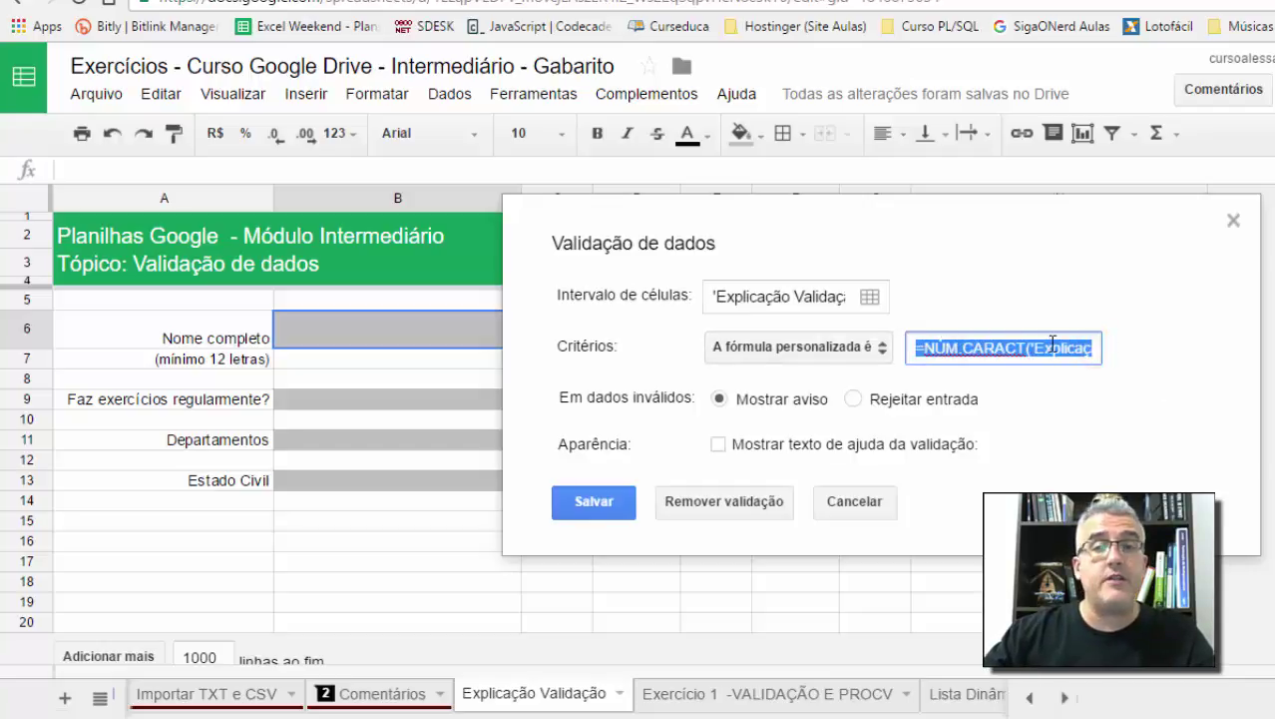
left_click_drag(1053, 345, 1084, 345)
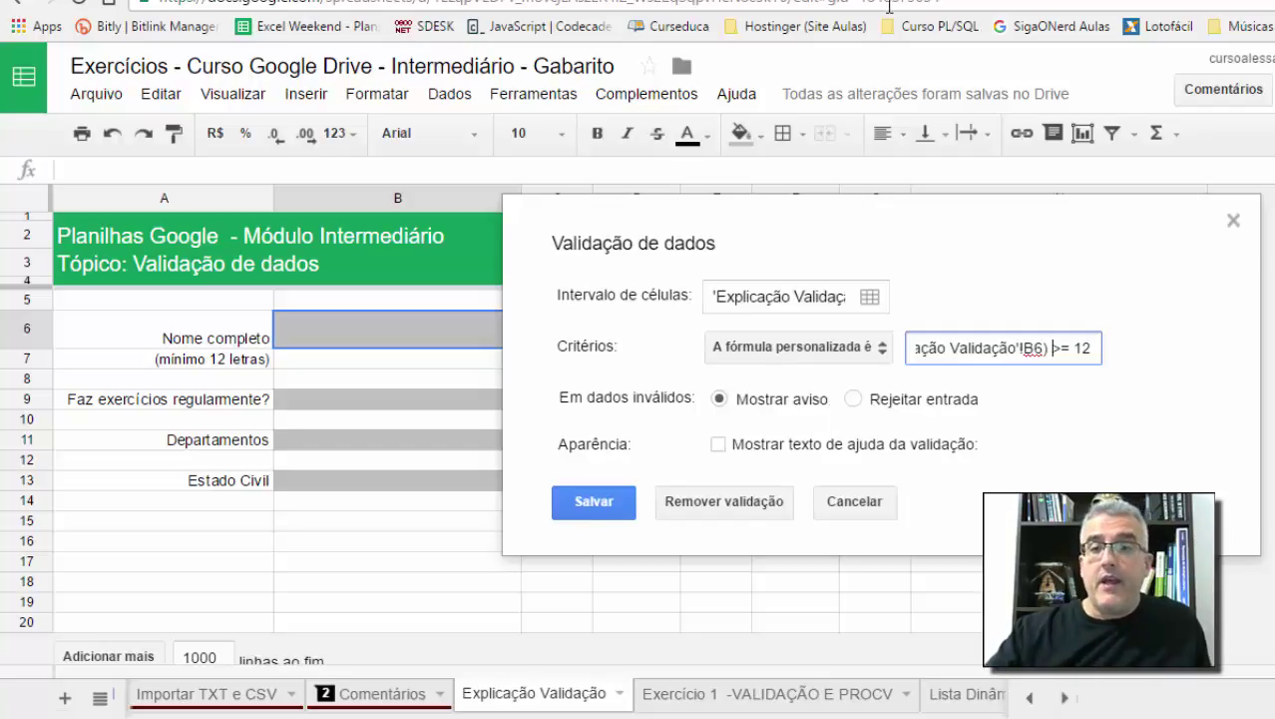
Step: Choose Rejeitar entrada, add help text 'O nome deve ter pelo menos 12 caracteres', and save
left_click(853, 398)
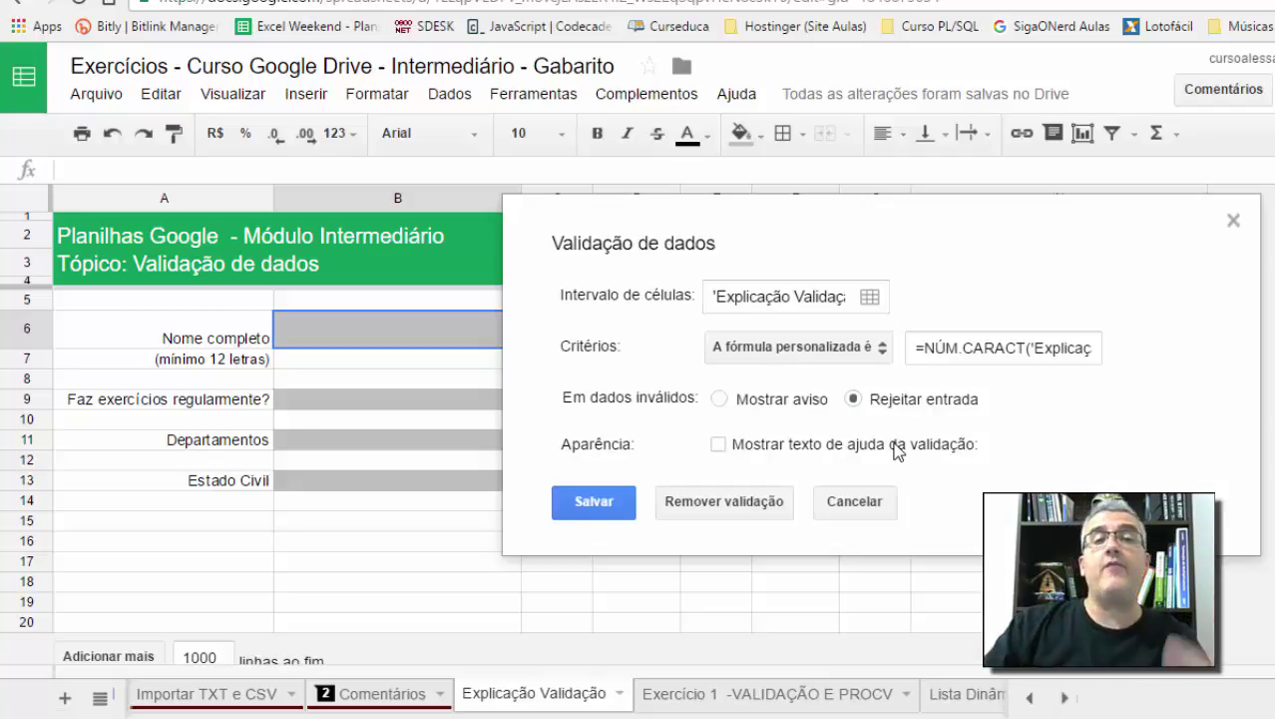
left_click(719, 447)
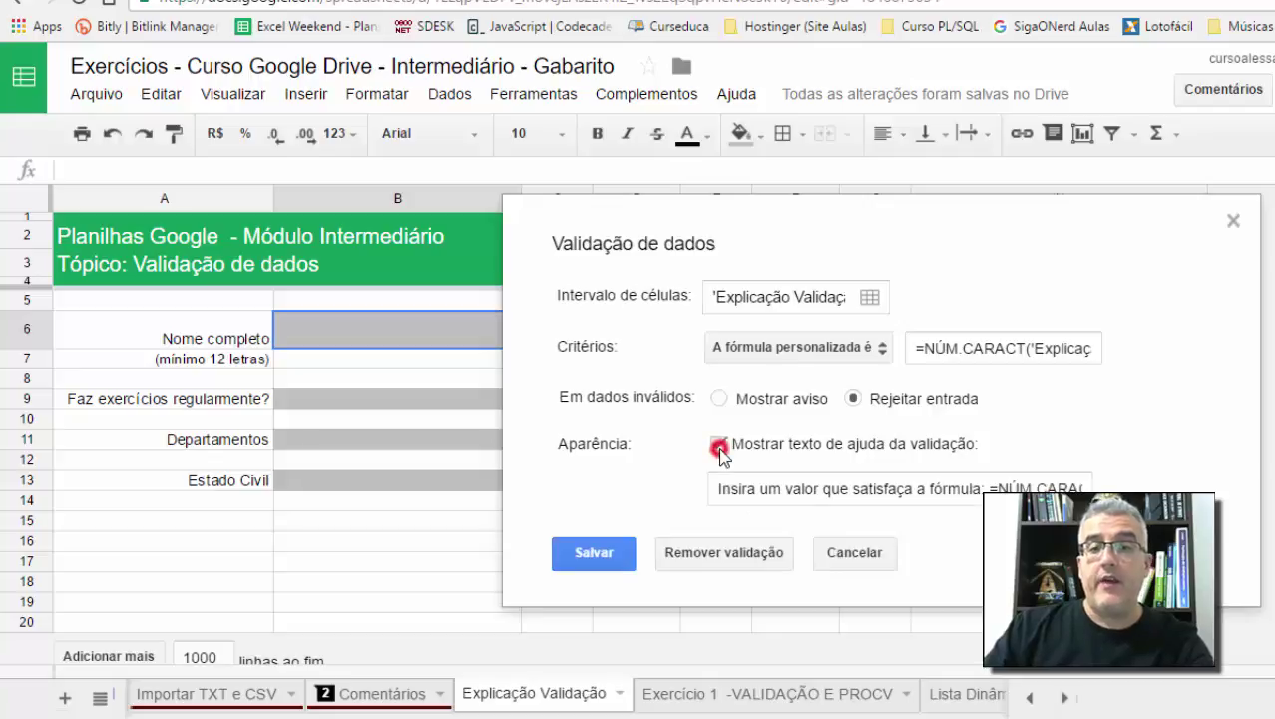
left_click(734, 486)
key("ctrl+a")
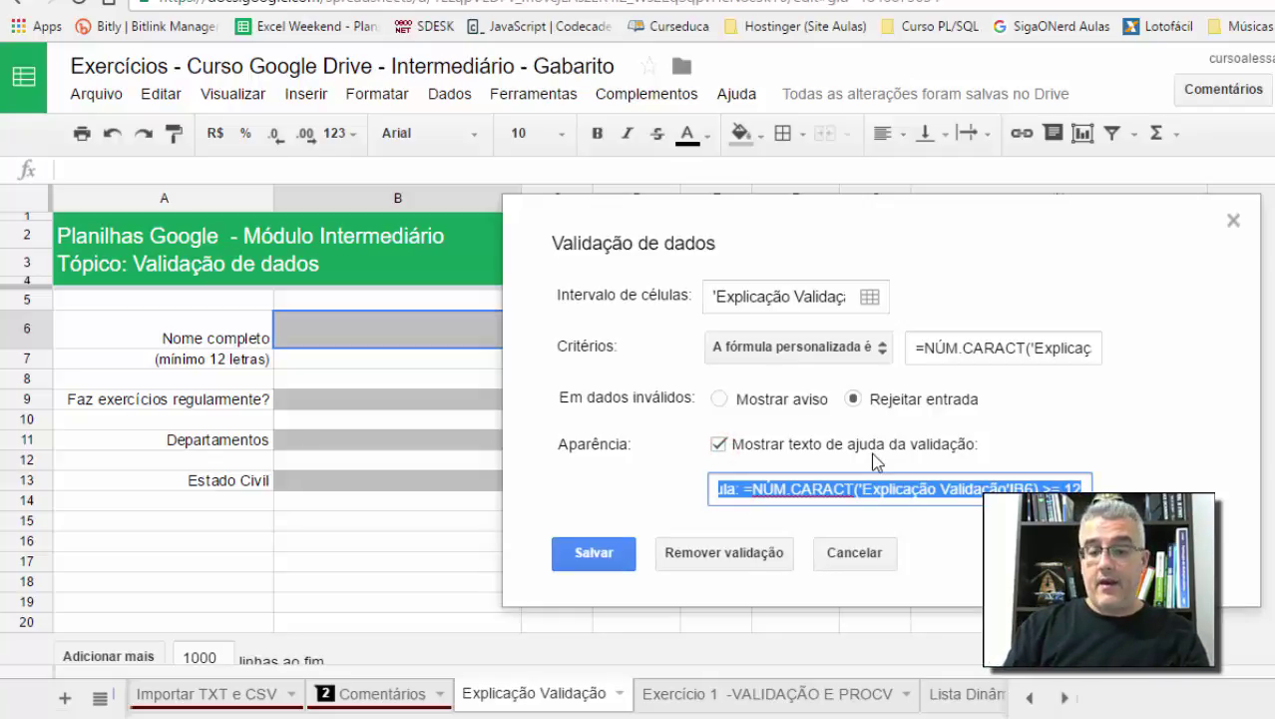
type("O")
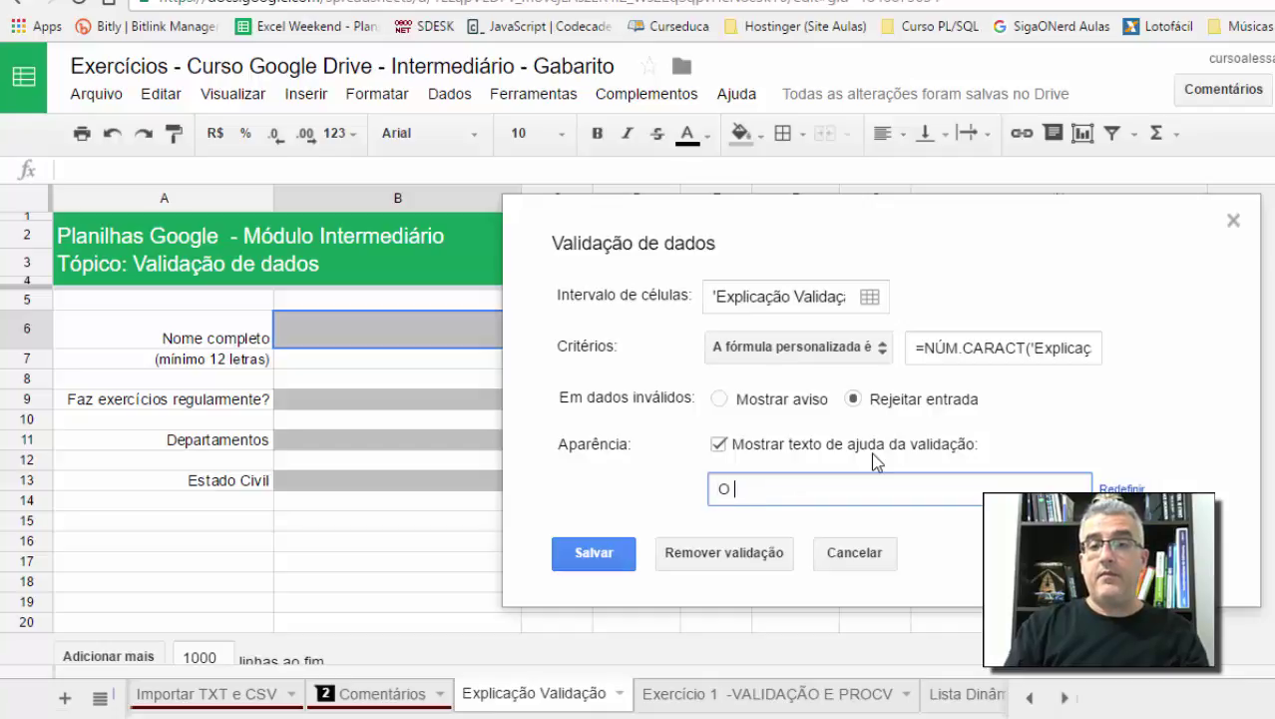
type(" nome deve ter p")
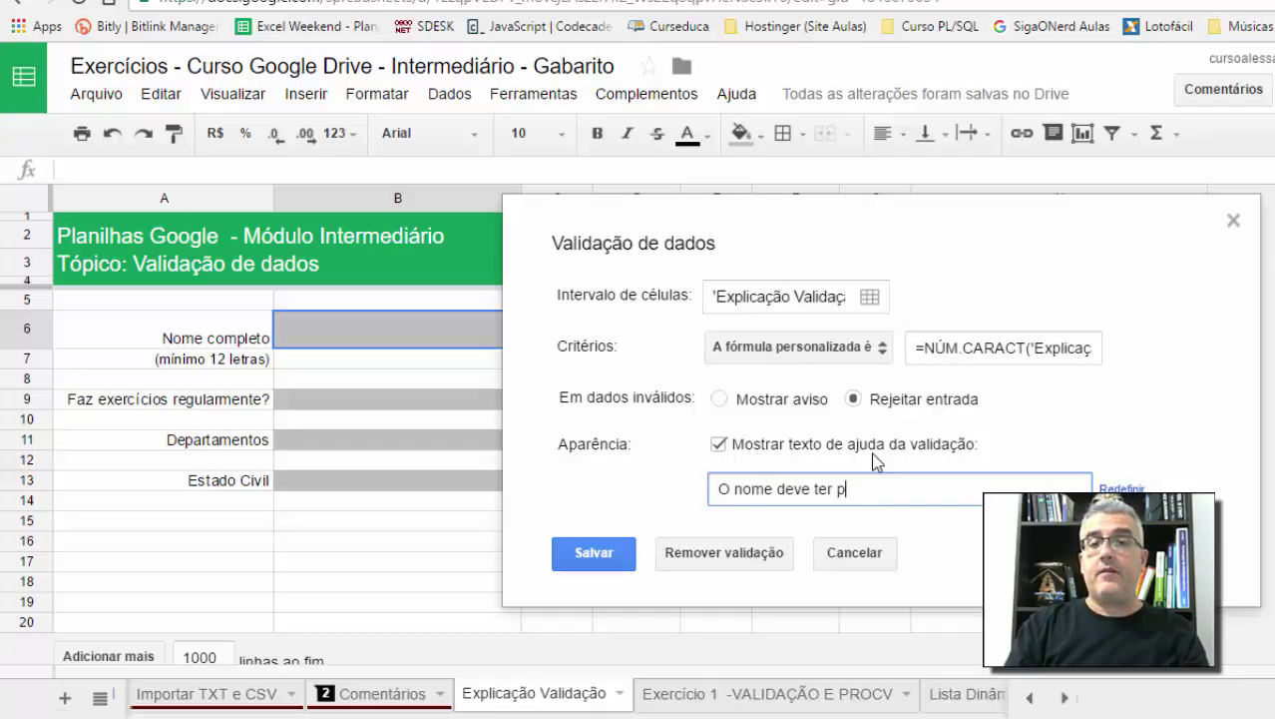
type("elo menos ")
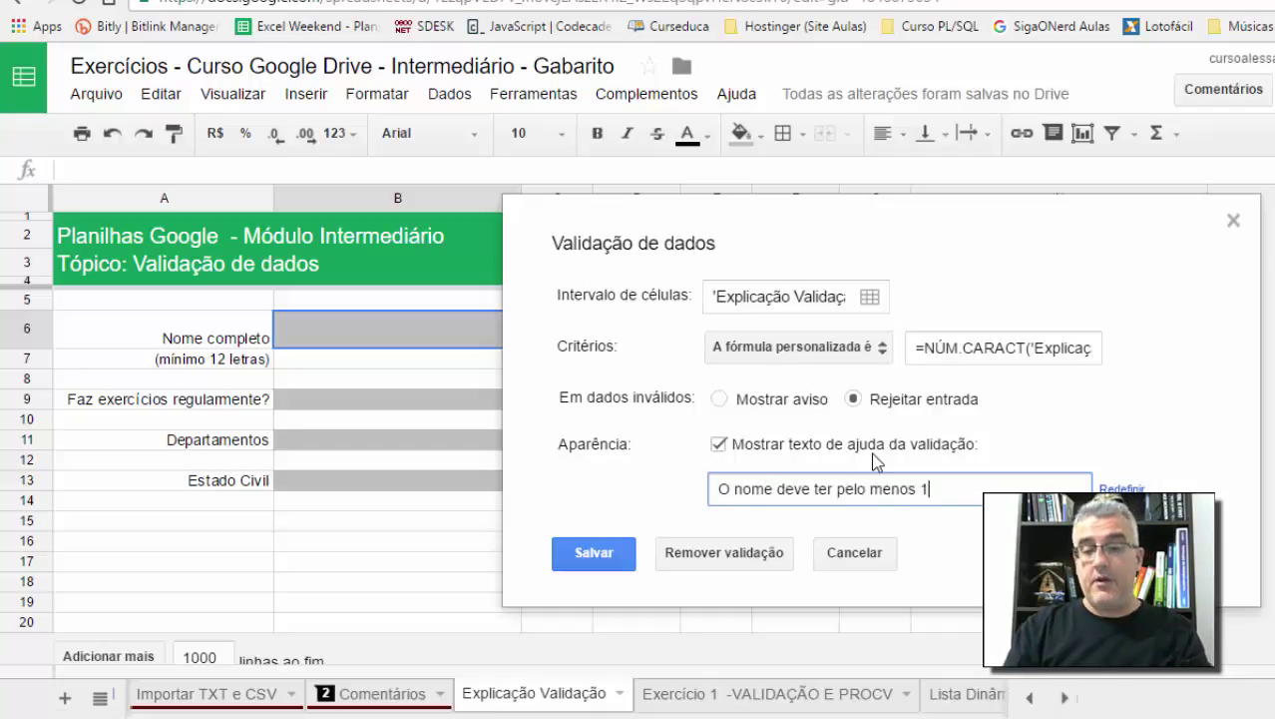
type("12 caracteres")
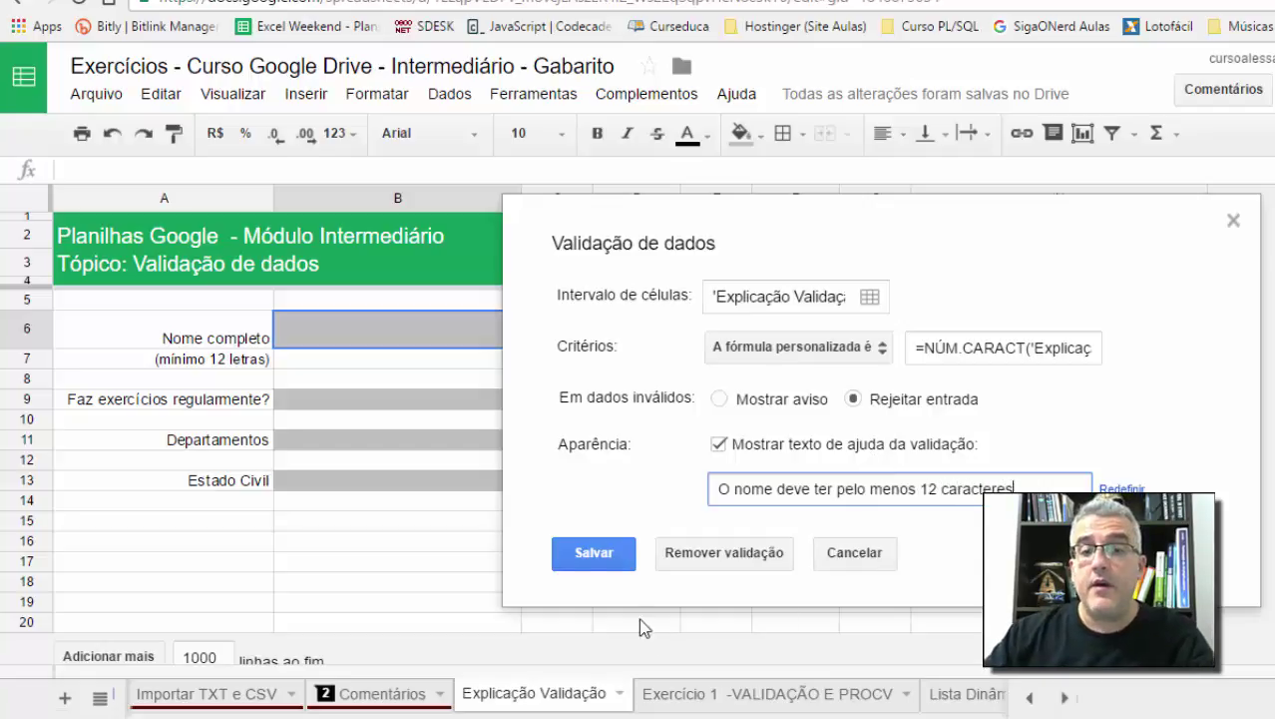
left_click(592, 560)
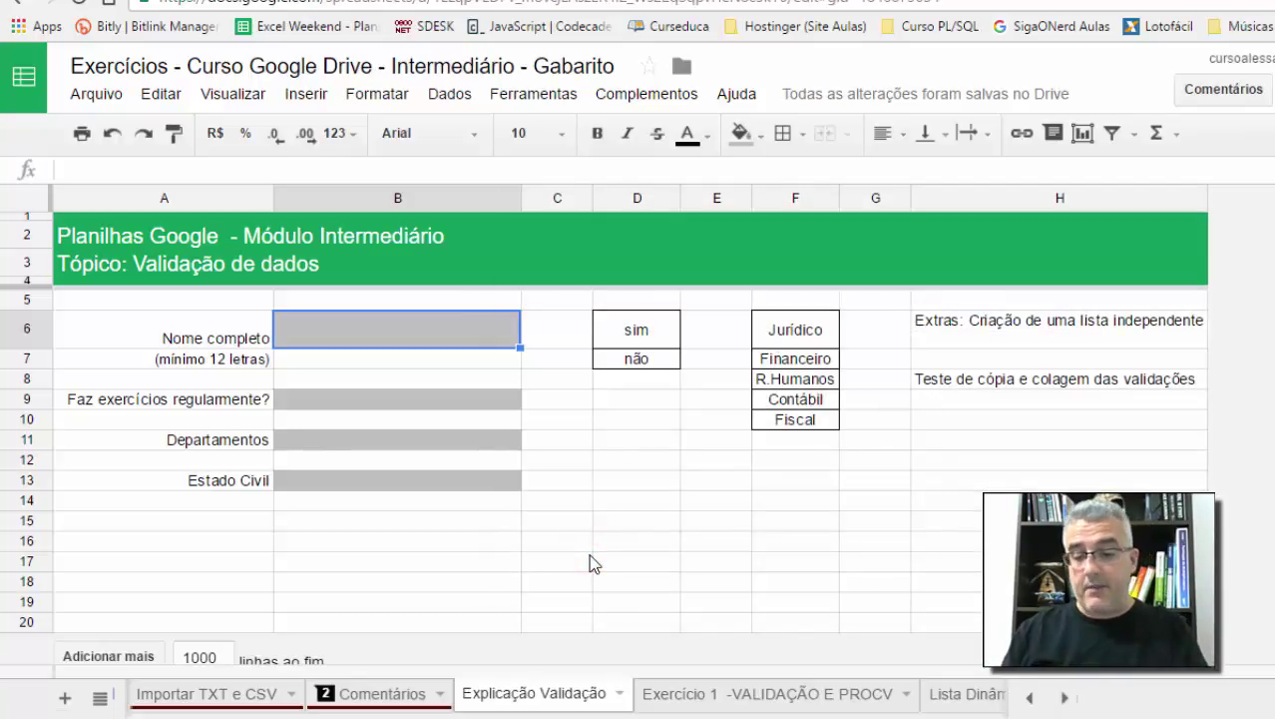
Step: Enter a short first name in B6 and highlight the resulting 'Ocorreu um erro' message
type("Alessandro")
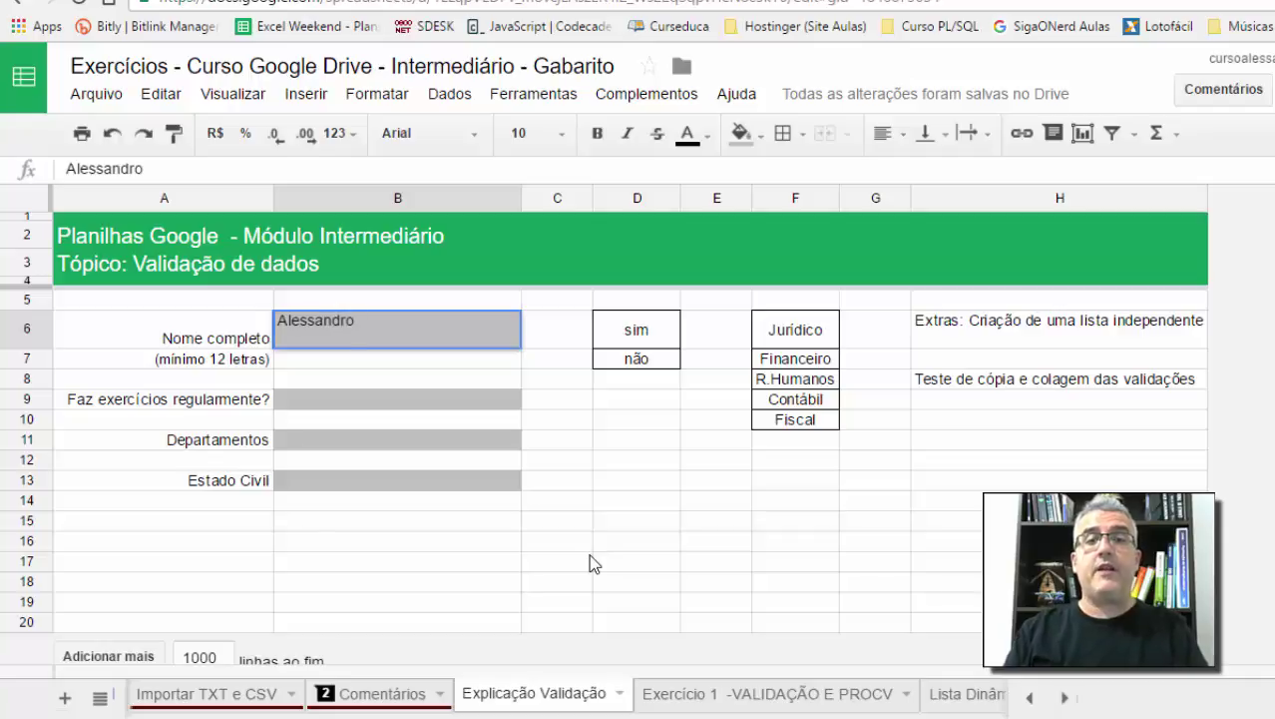
key("Return")
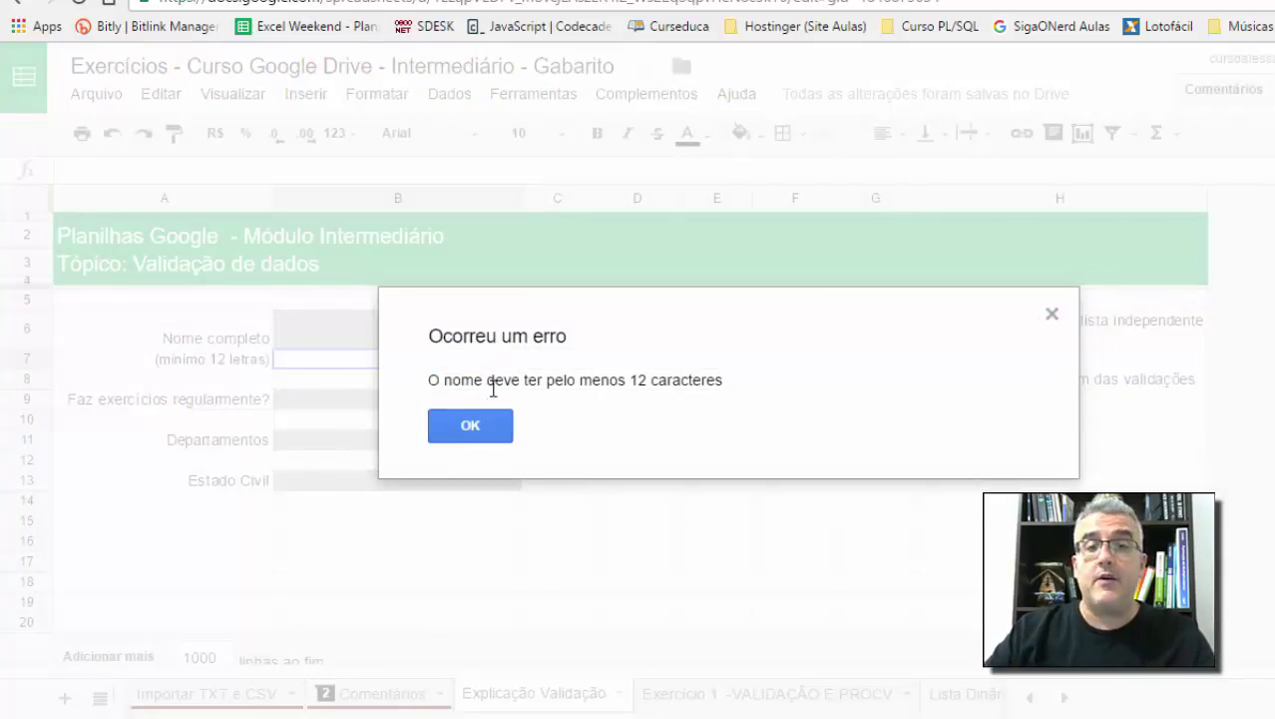
left_click_drag(447, 379, 749, 394)
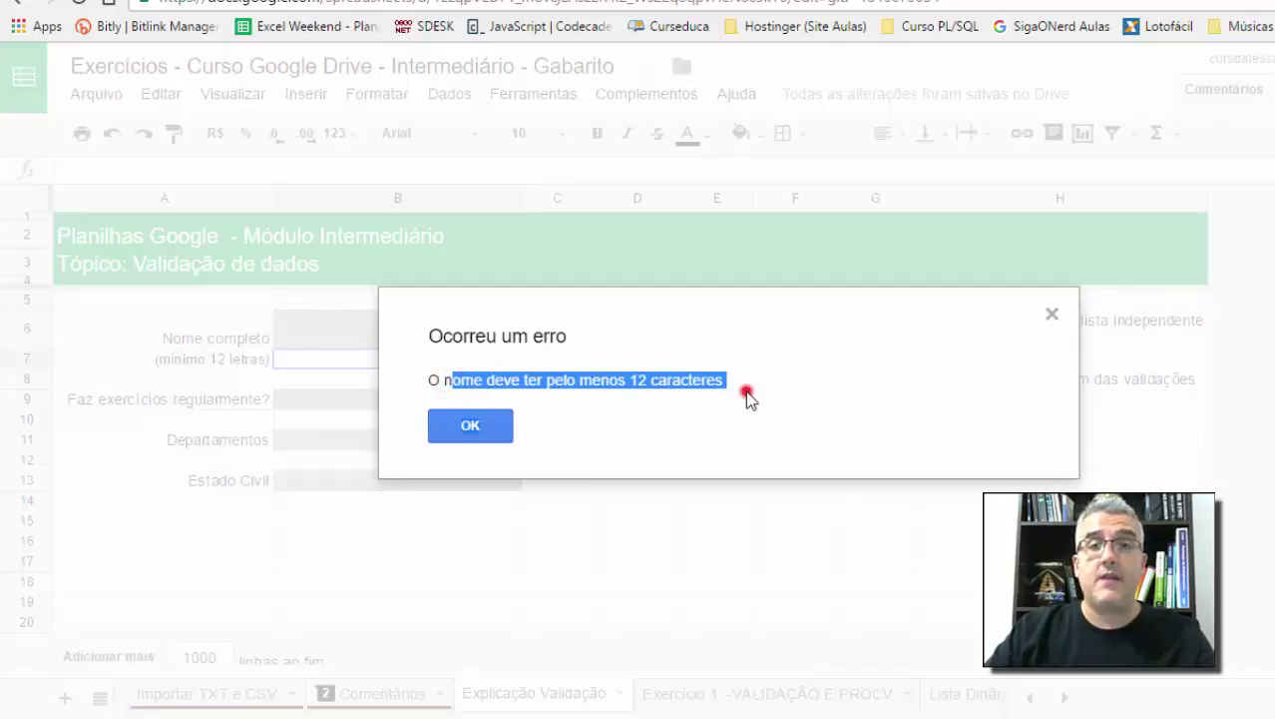
Step: Dismiss the error, enter the person's full name in B6, and view its help note
left_click(498, 427)
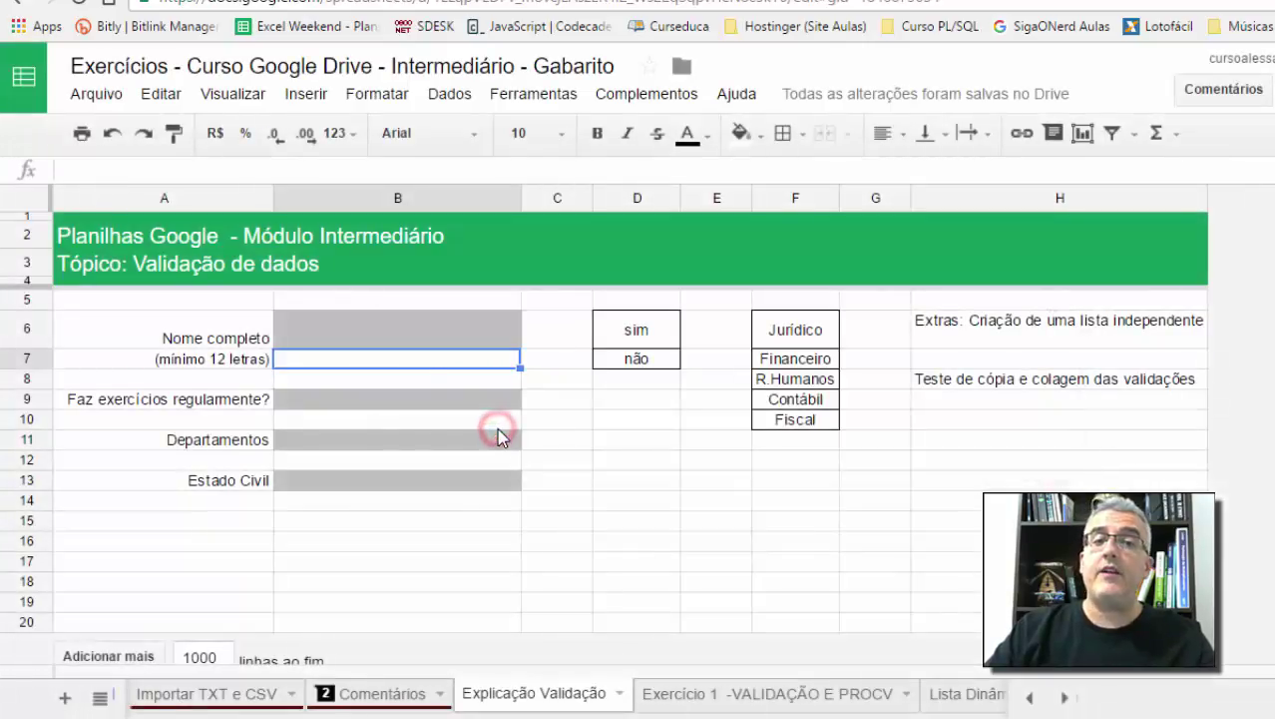
left_click(314, 330)
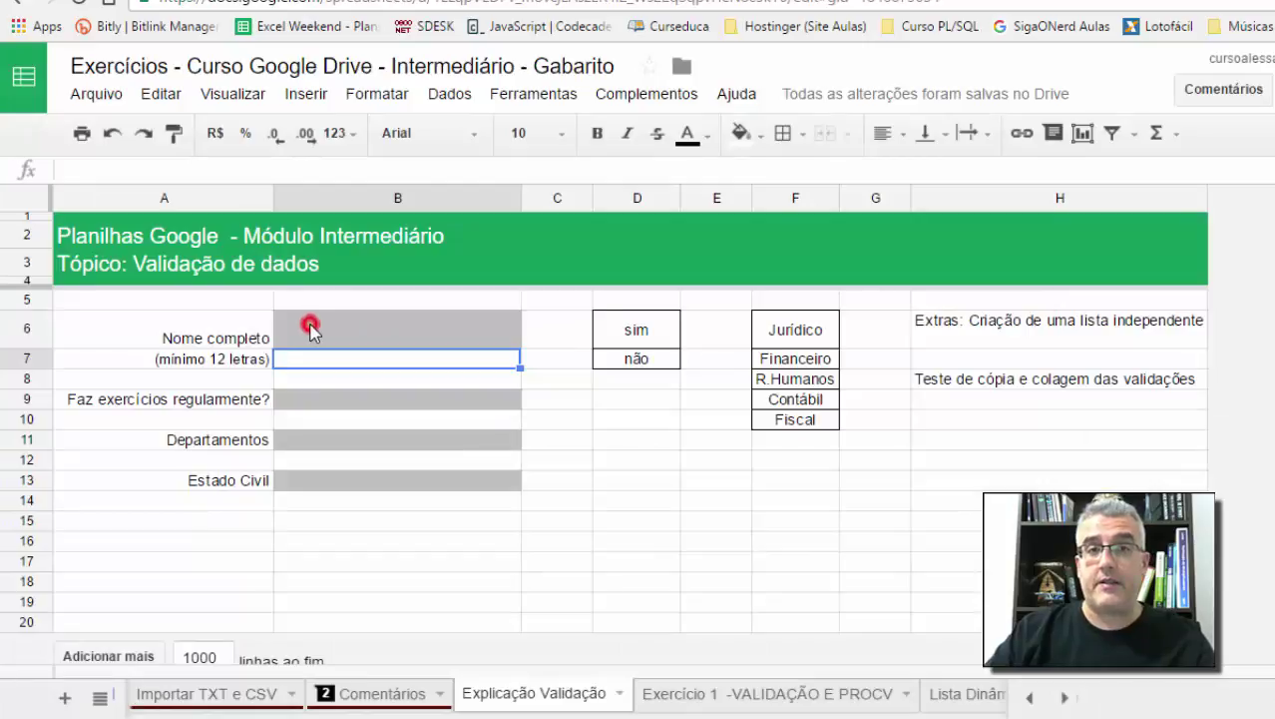
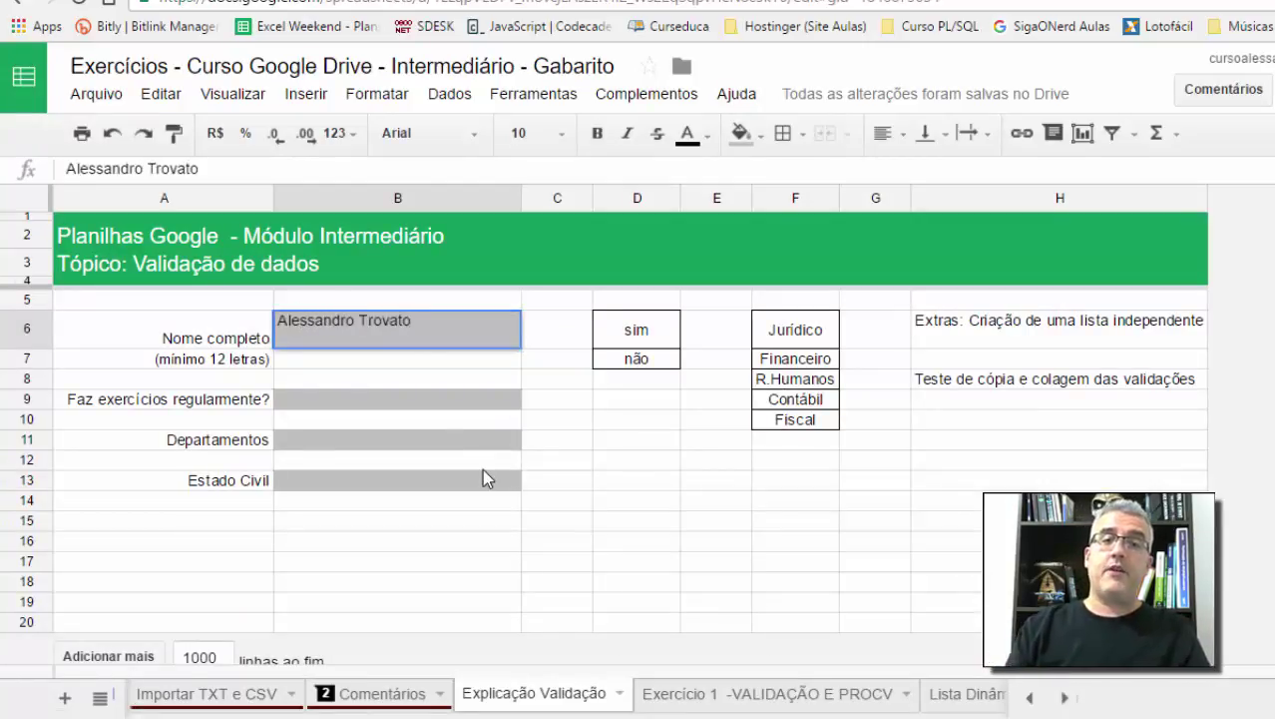
key("Return")
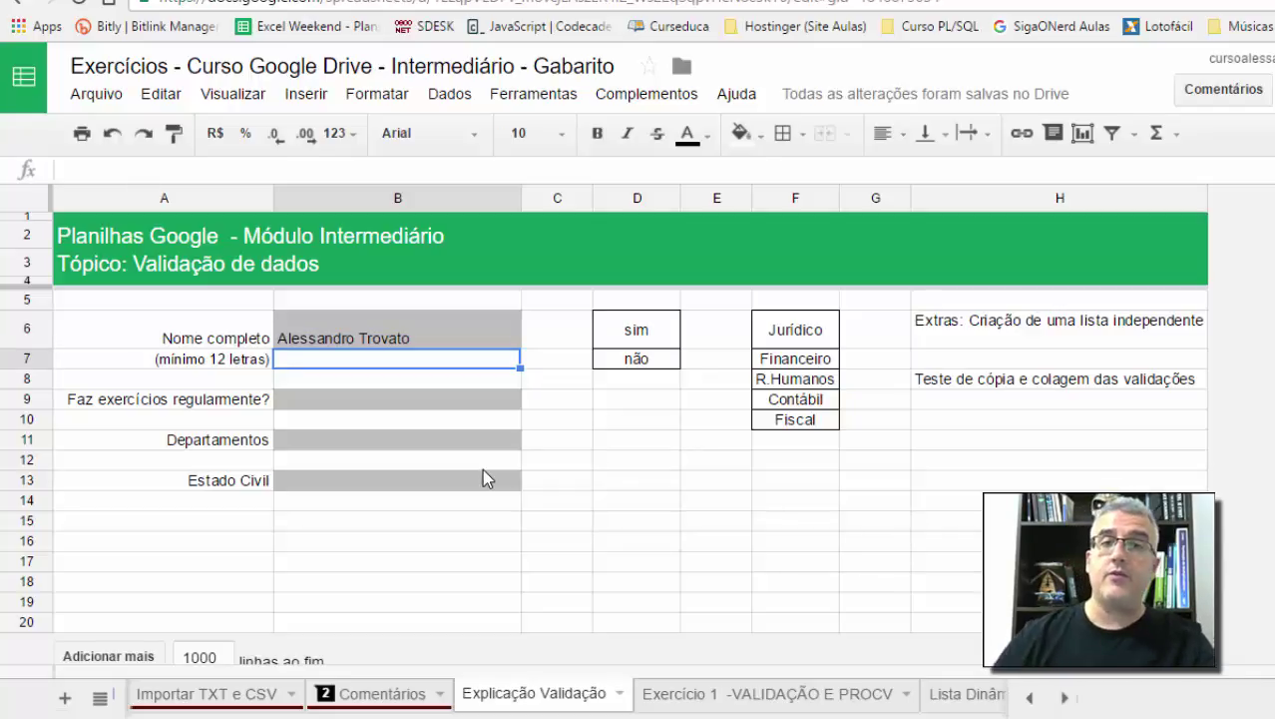
left_click(446, 338)
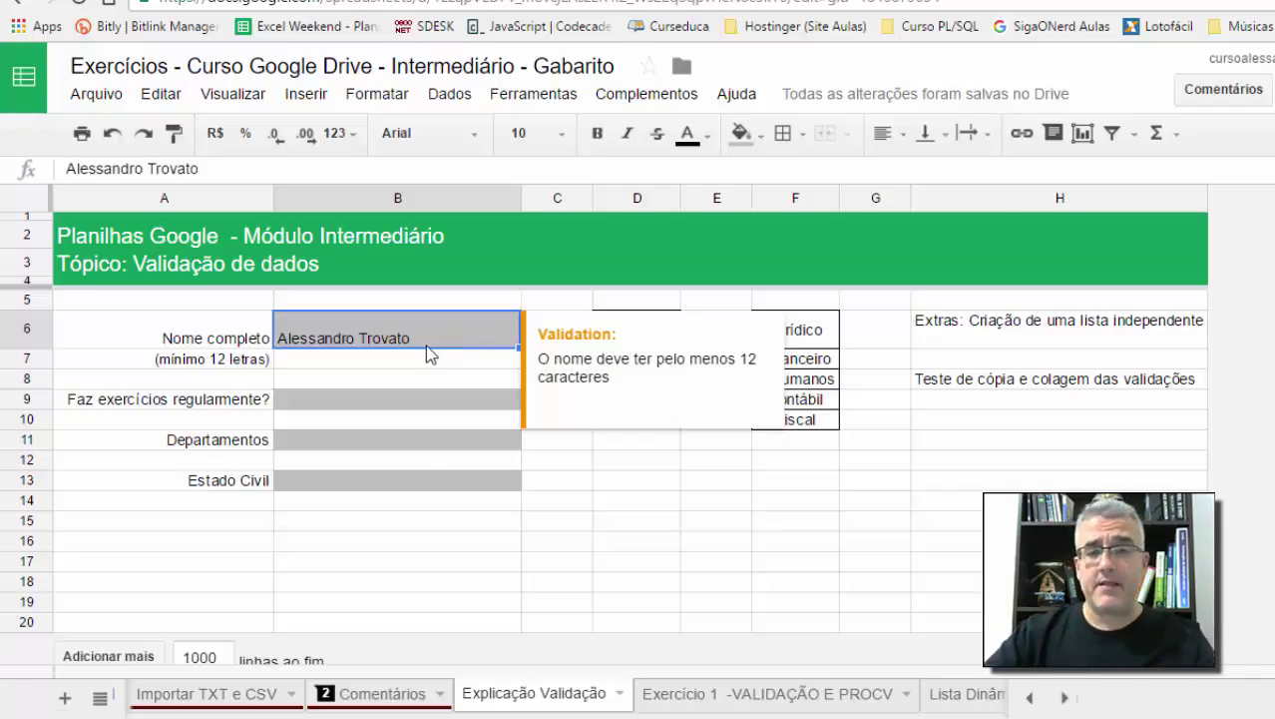
left_click(425, 327)
Step: Change the B6 rule to Mostrar aviso and save it
left_click(445, 94)
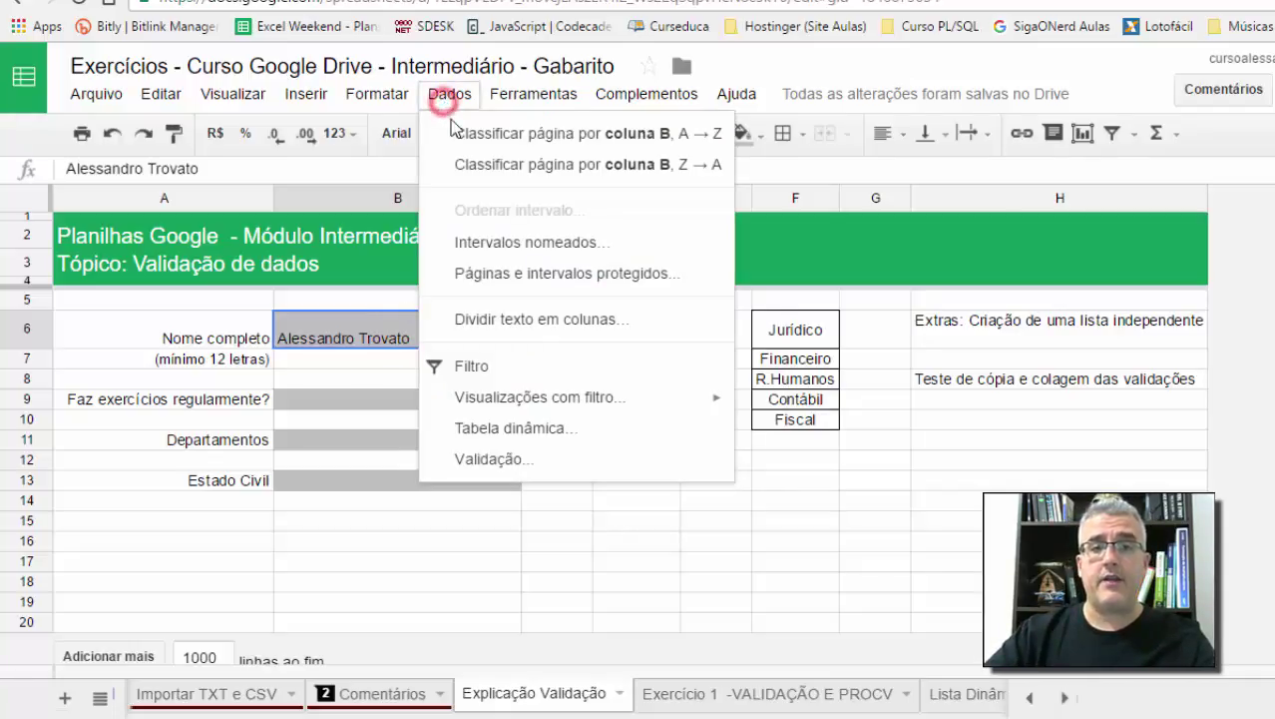
left_click(493, 466)
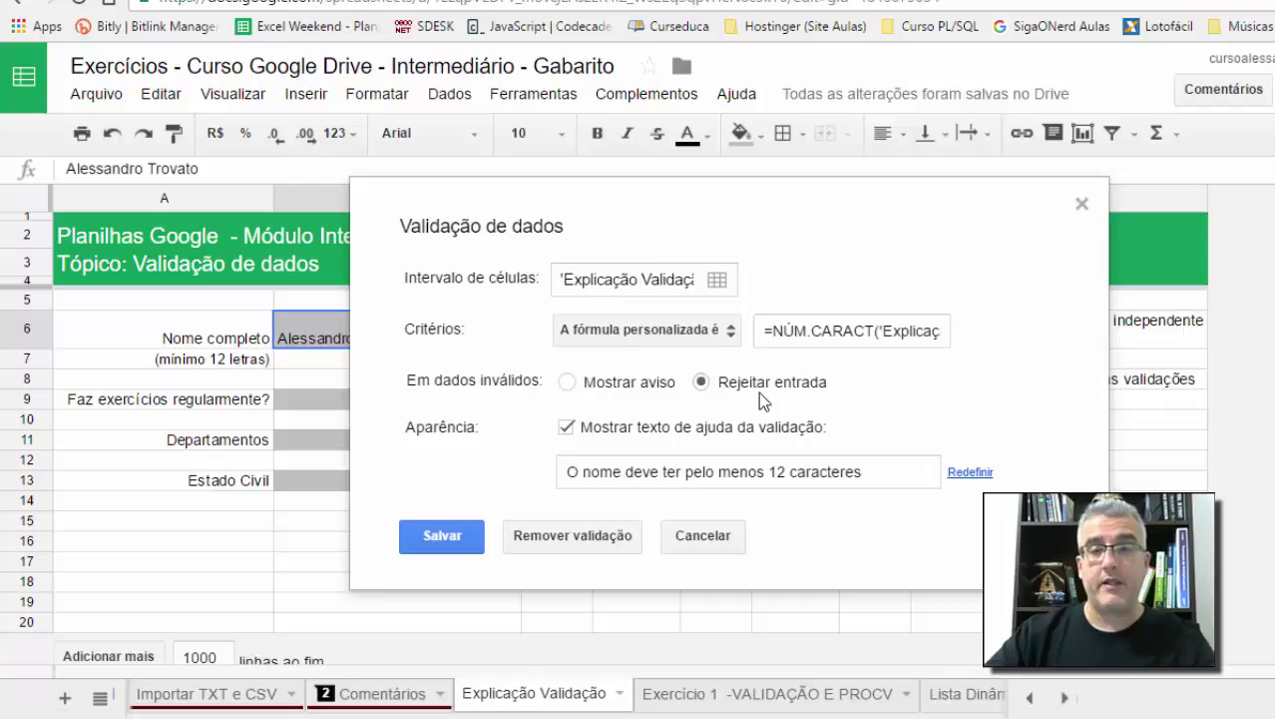
left_click(567, 381)
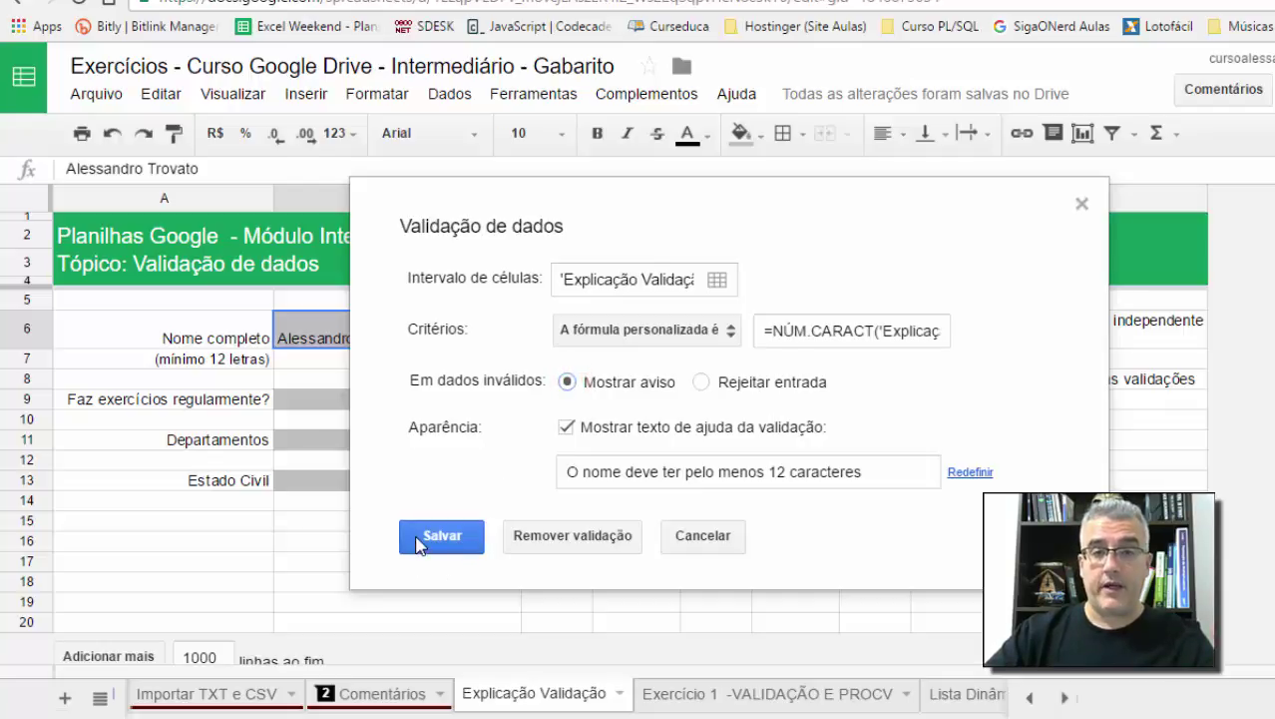
left_click(418, 539)
Step: Enter a short first name in B6 and check that it is kept but flagged invalid
left_click(421, 341)
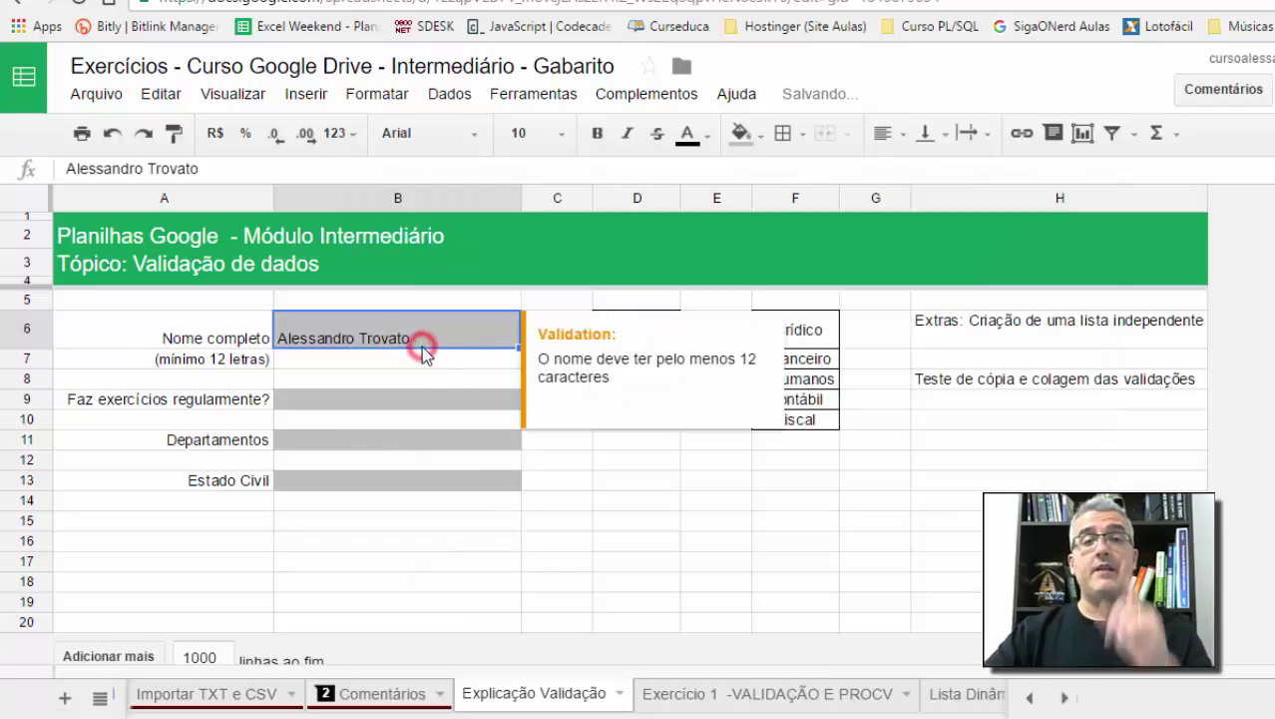
type("Alessnadro")
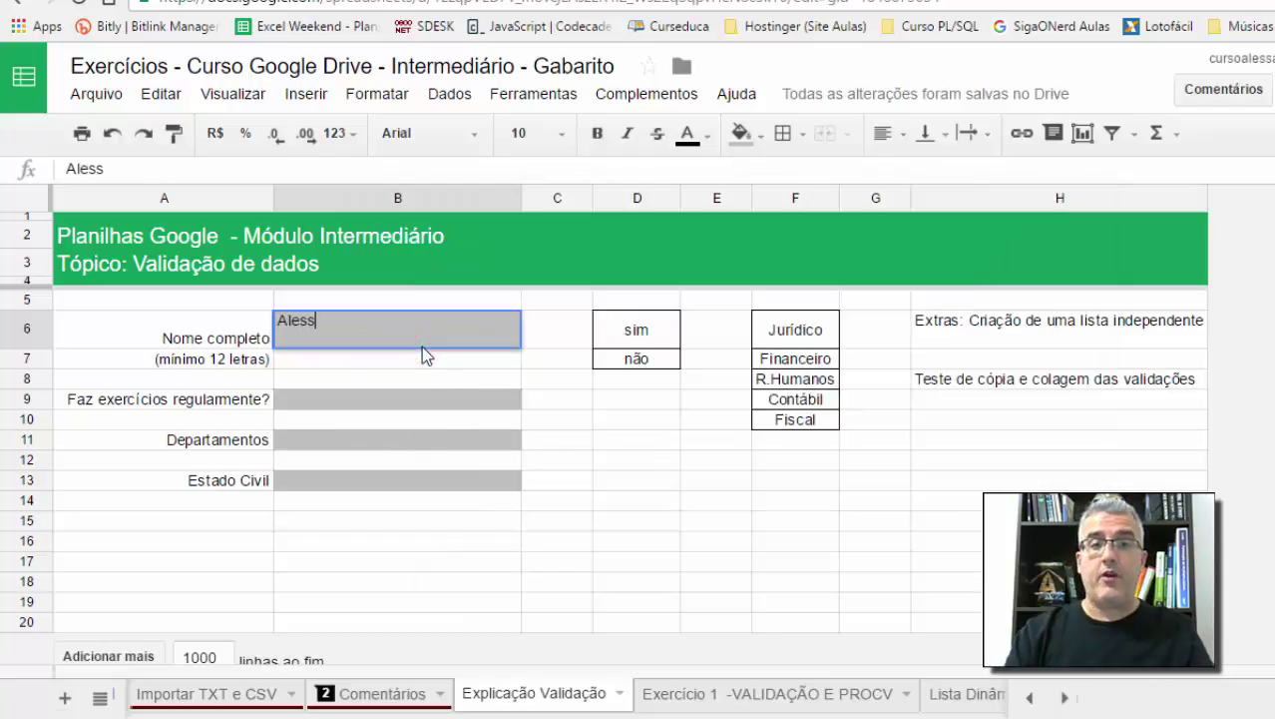
key("BackSpace")
key("BackSpace")
key("BackSpace")
key("BackSpace")
key("BackSpace")
type("andro")
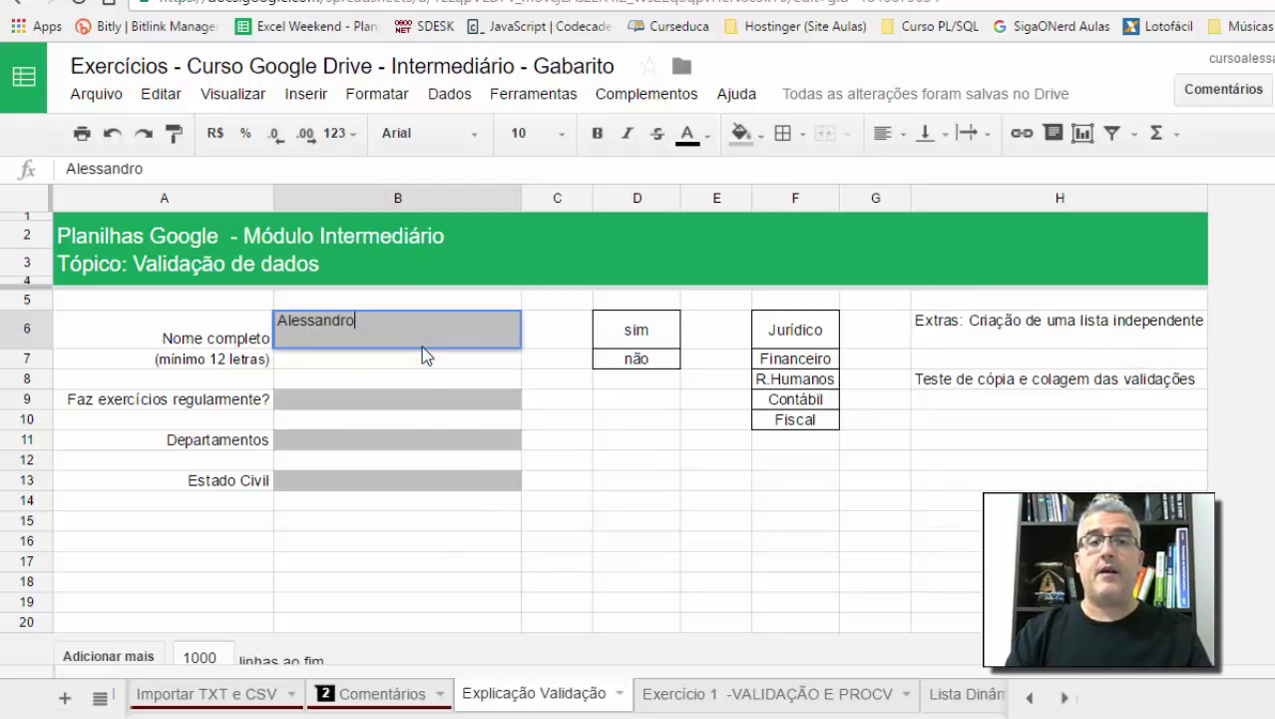
key("Return")
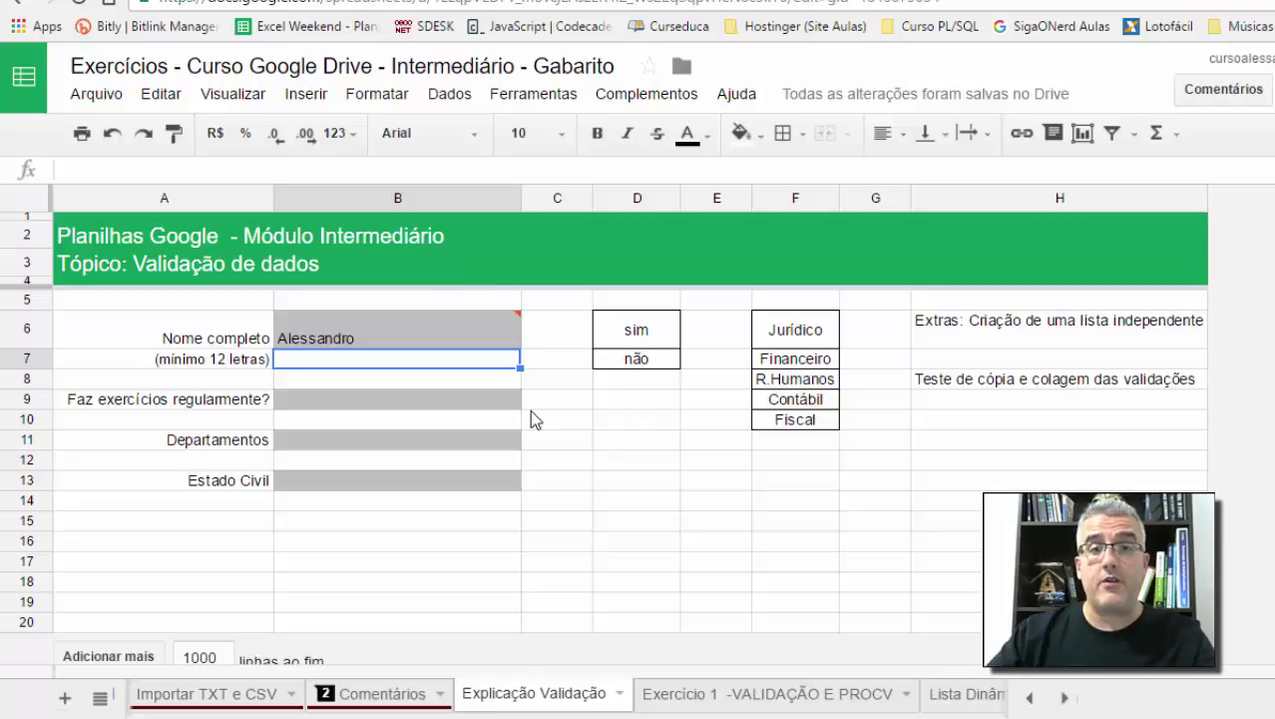
mouse_move(475, 335)
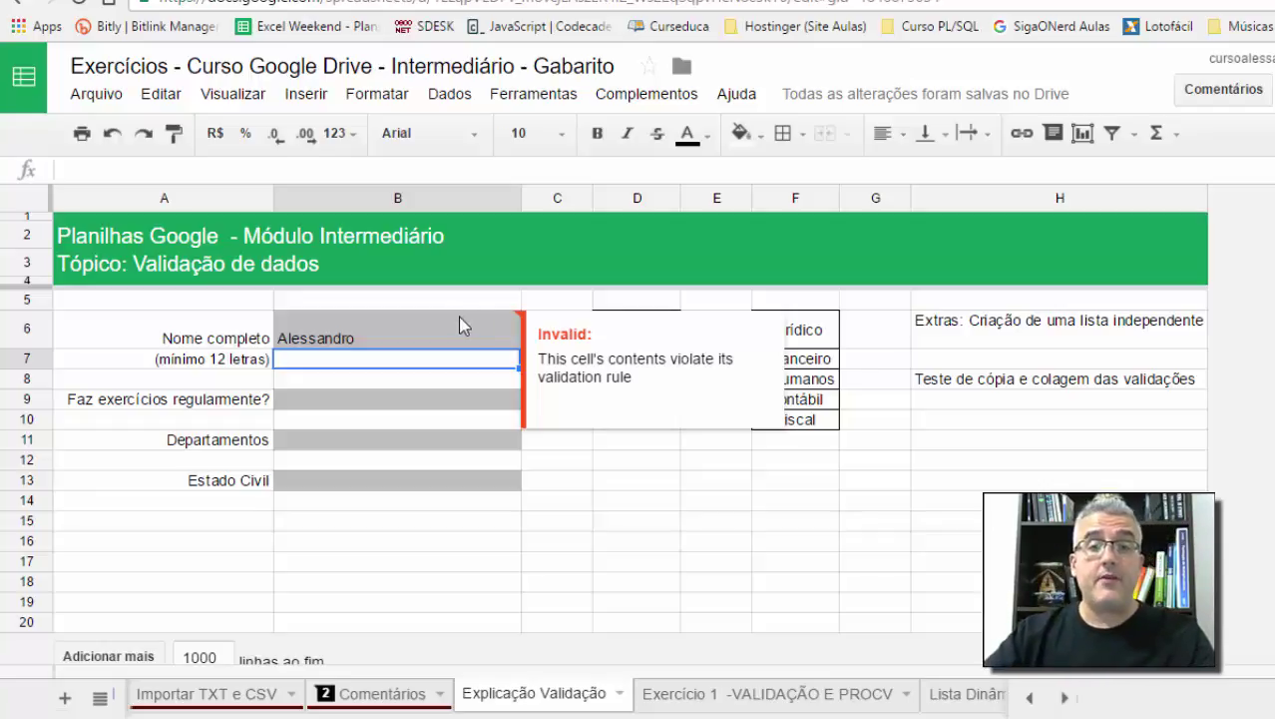
left_click(459, 317)
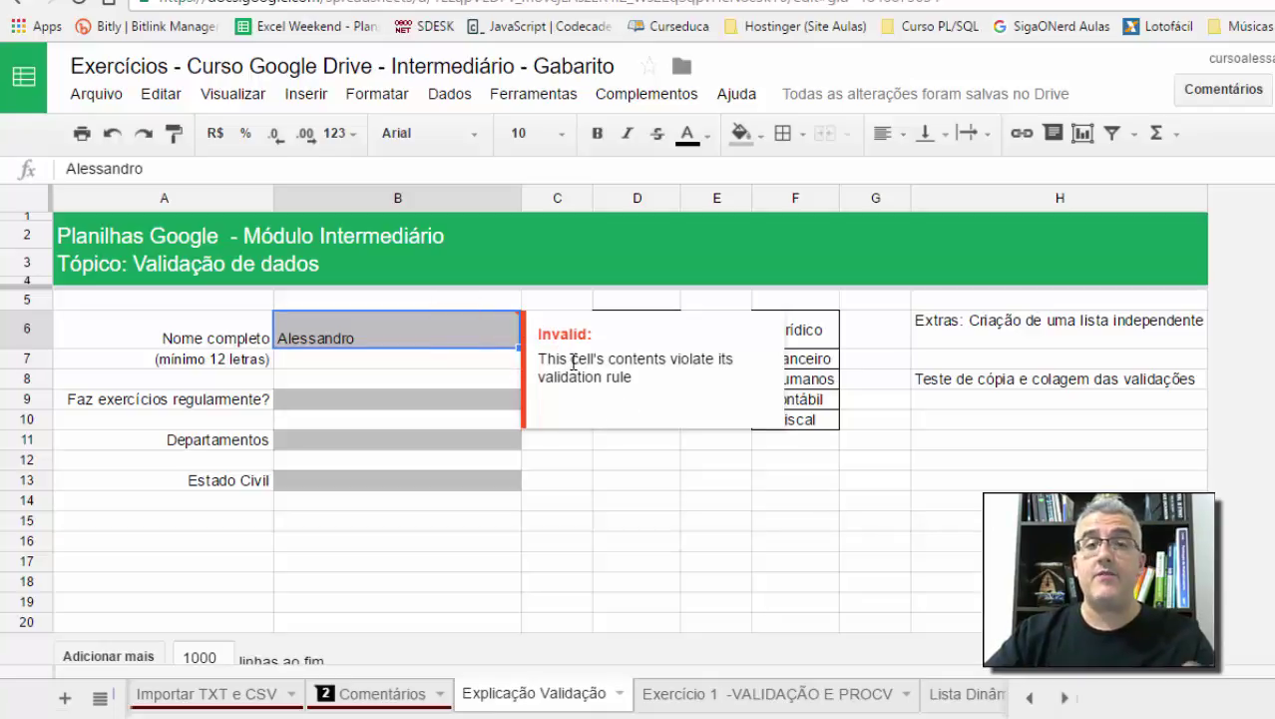
left_click(434, 335)
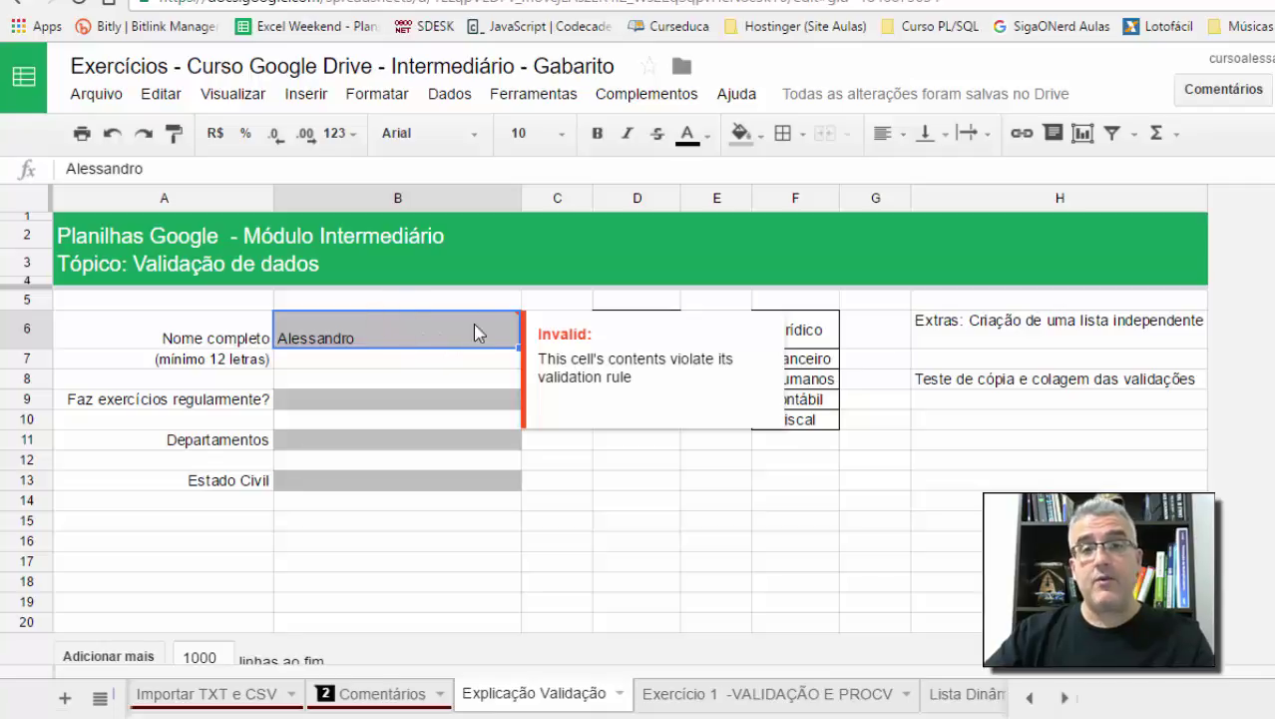
Step: Reopen the B6 validation rule and select Rejeitar entrada again
left_click(449, 92)
left_click(504, 457)
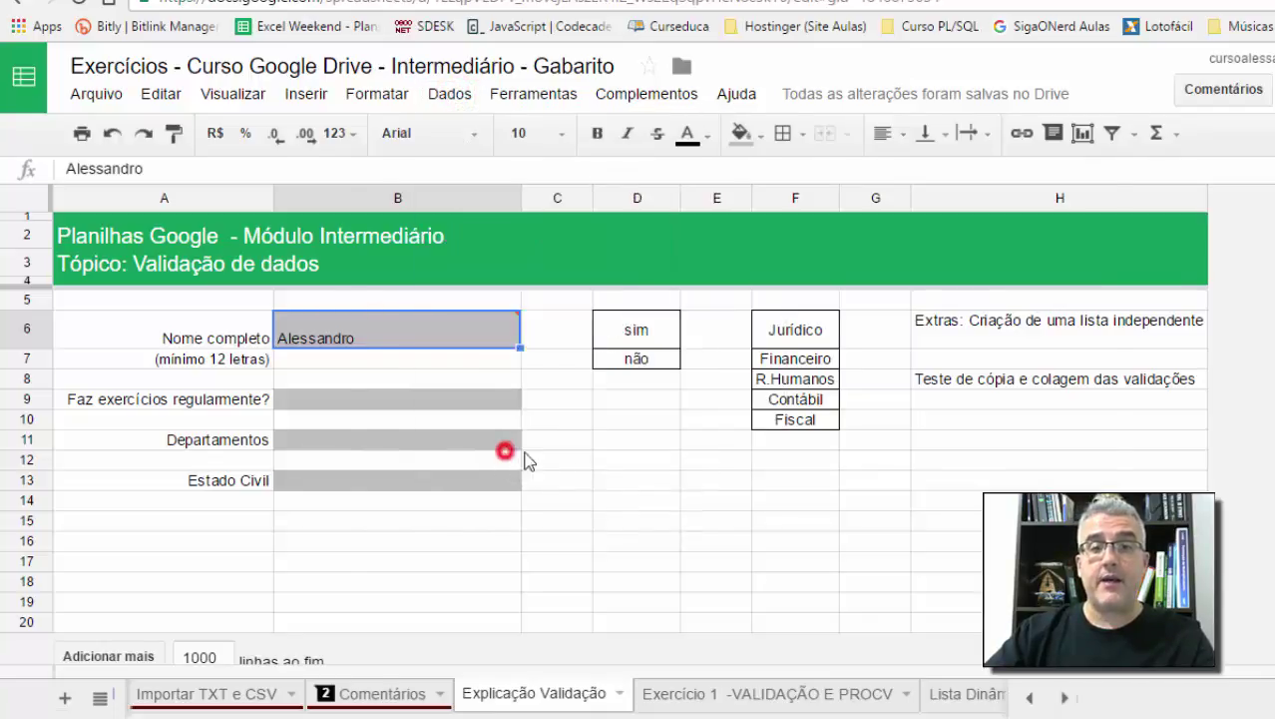
left_click(702, 381)
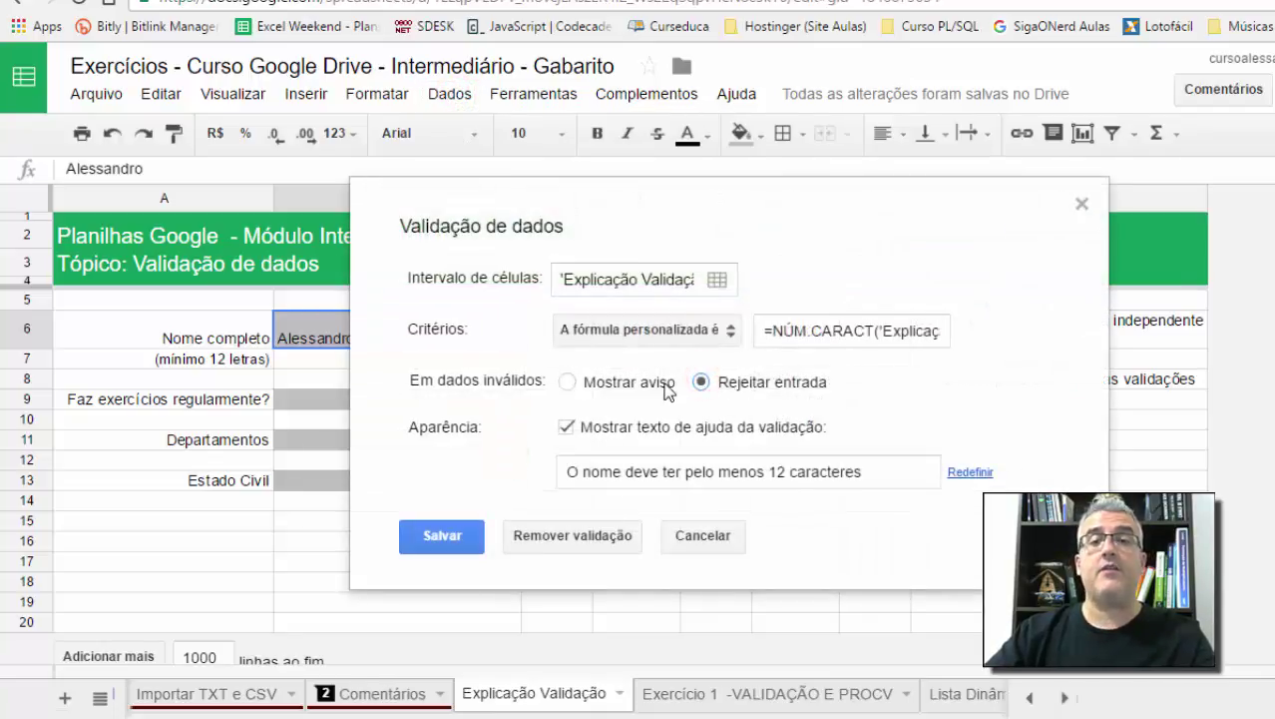
Step: Save the rule with rejection, then reopen it to confirm Rejeitar entrada and save again
left_click(437, 529)
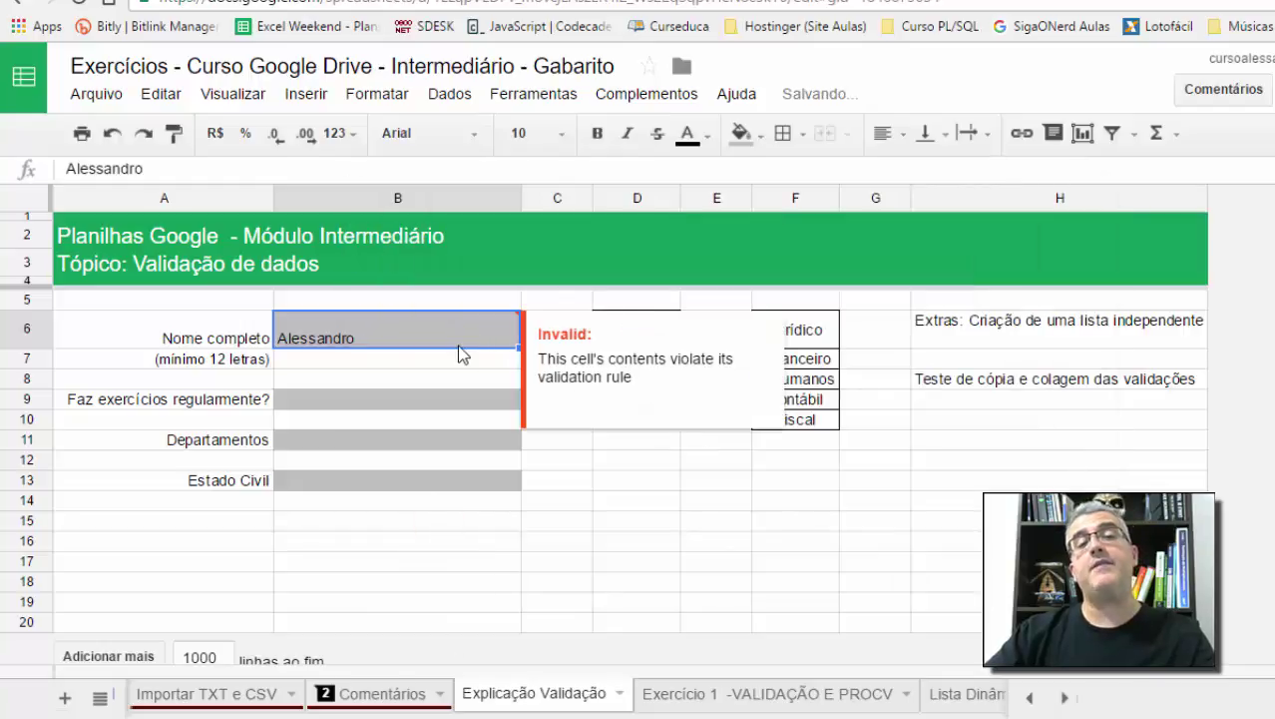
left_click(449, 94)
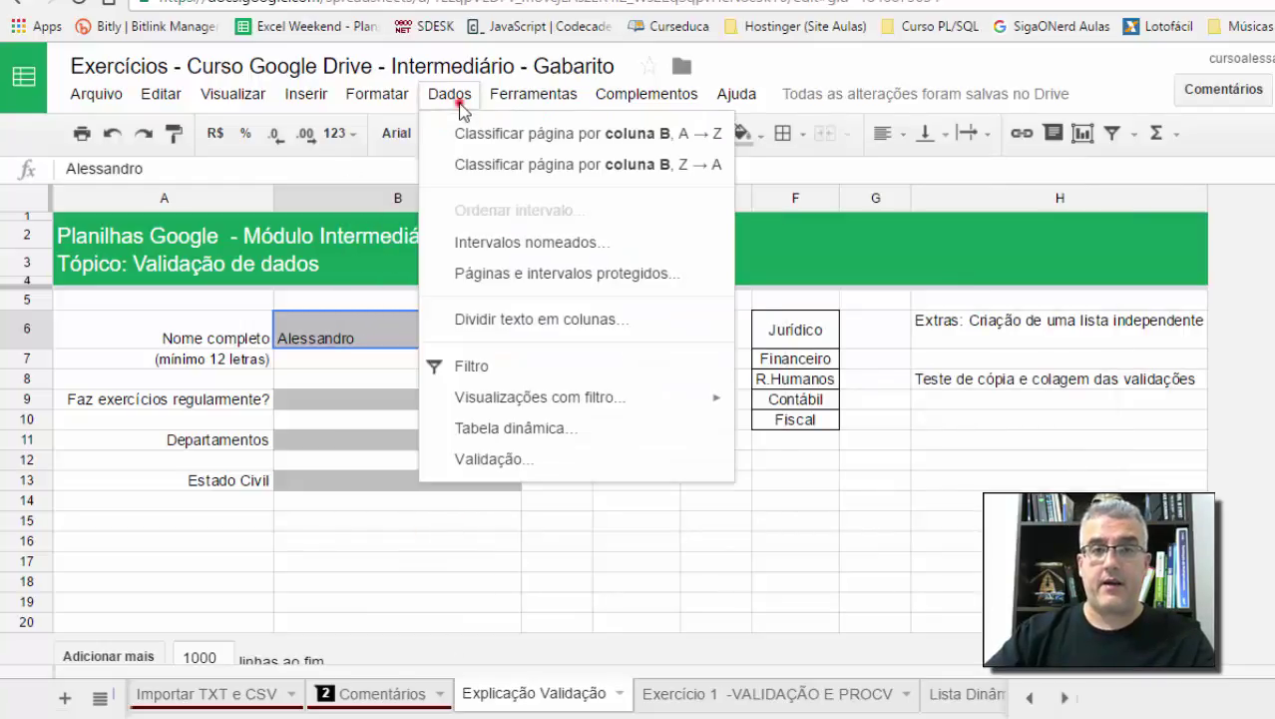
left_click(515, 464)
left_click(567, 381)
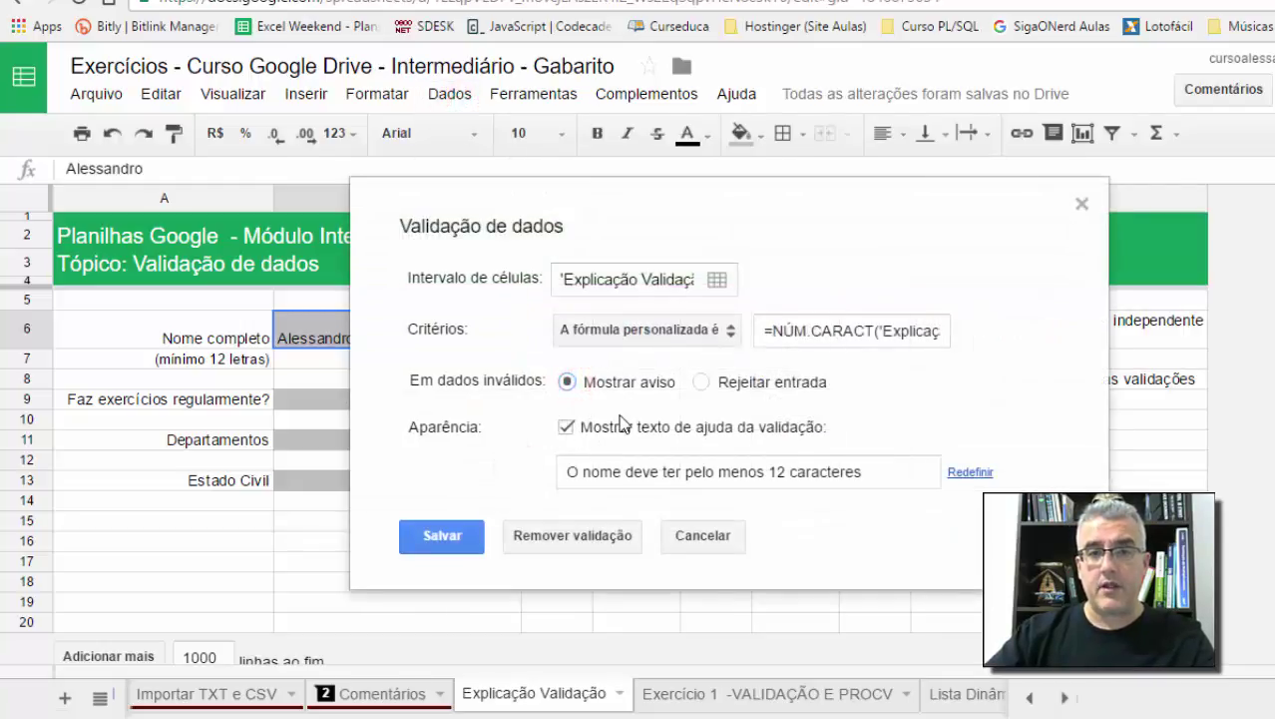
left_click(702, 382)
left_click(442, 536)
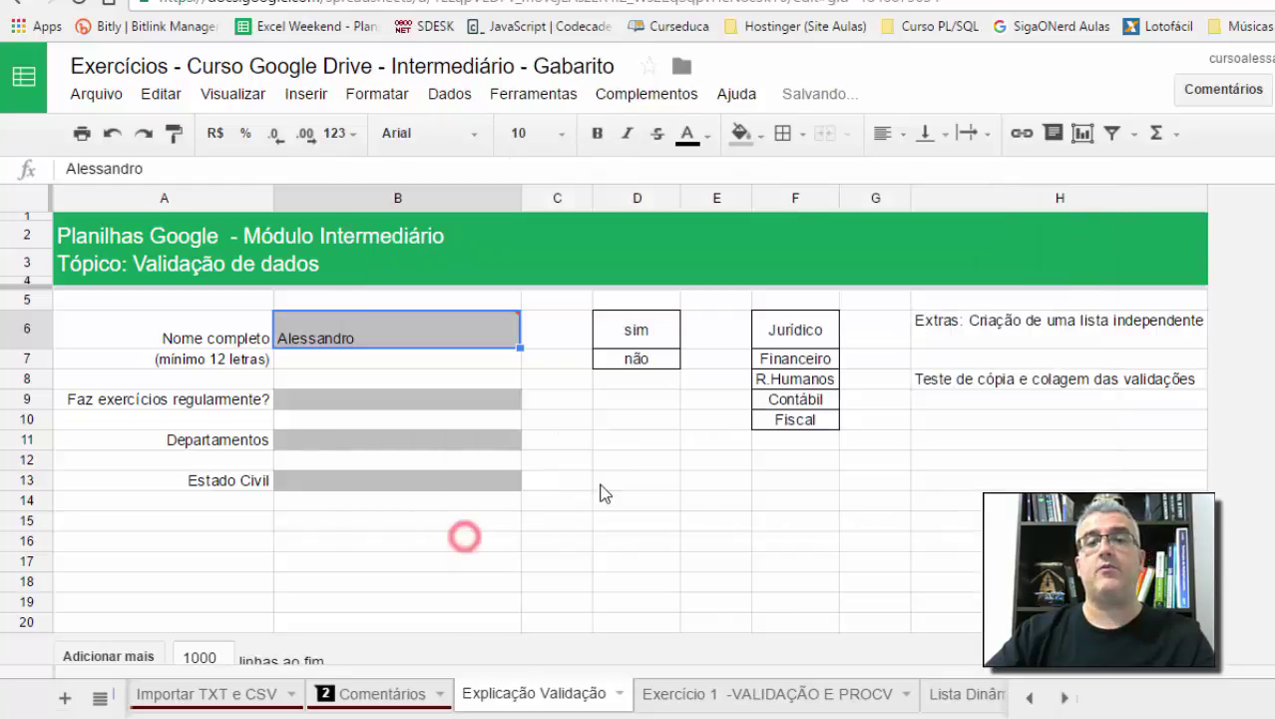
Step: Test B6 with a short first name, then enter the full first-and-last name
left_click(403, 337)
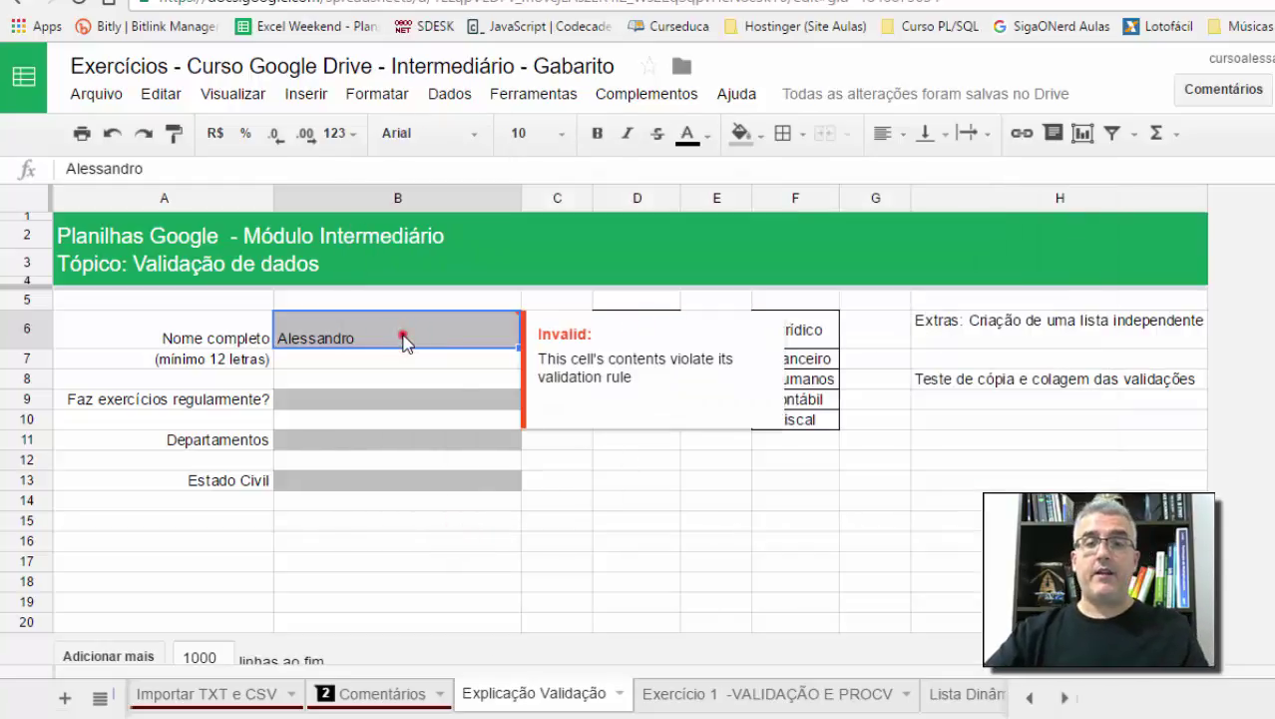
type("Alessandro")
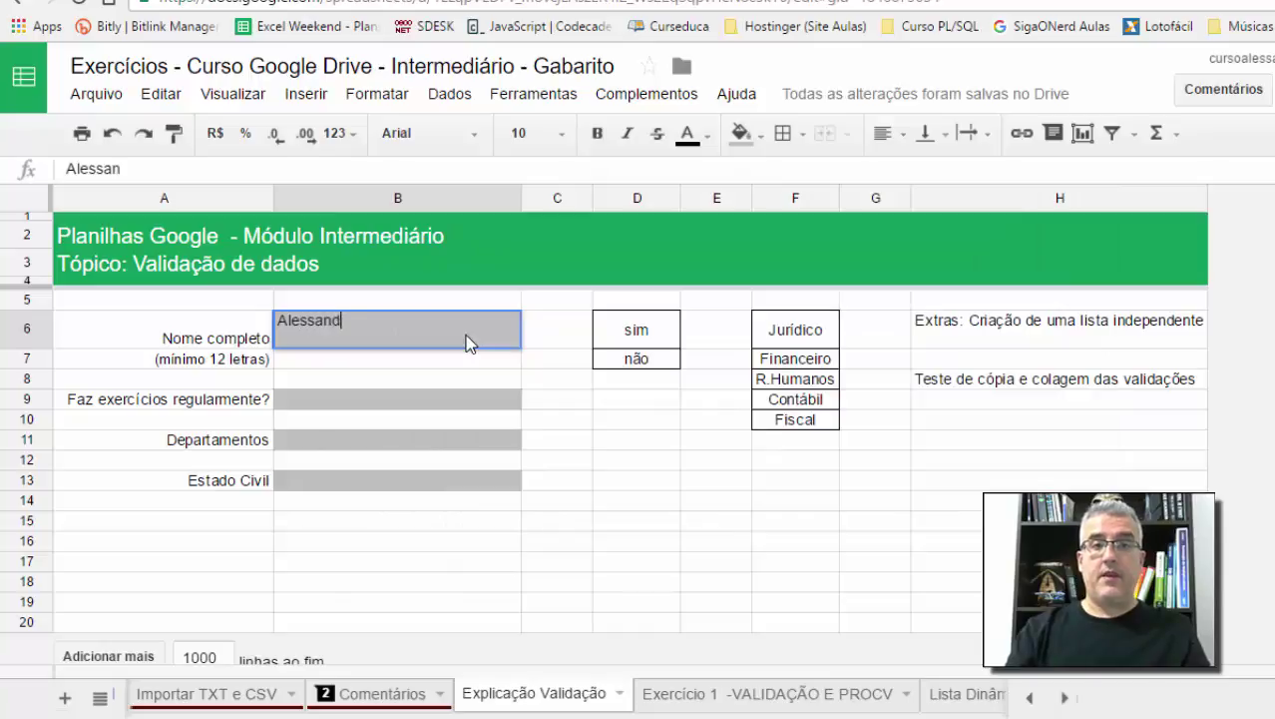
key("Return")
left_click(469, 343)
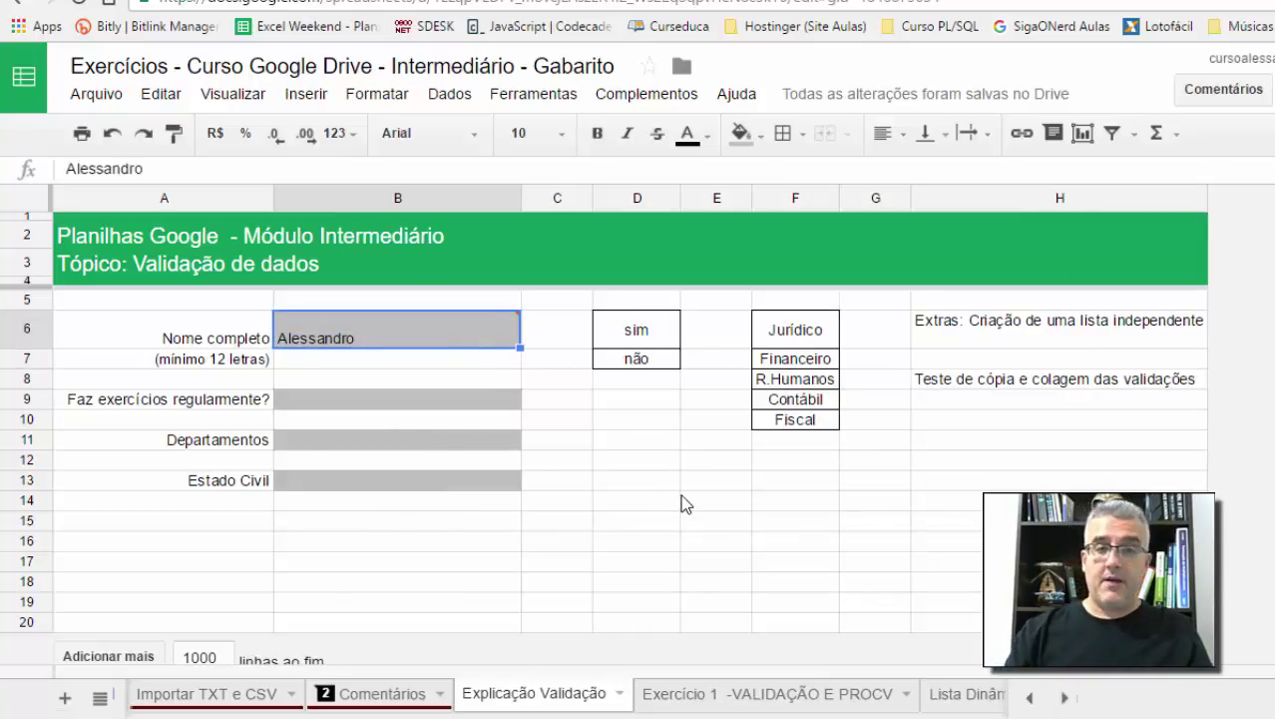
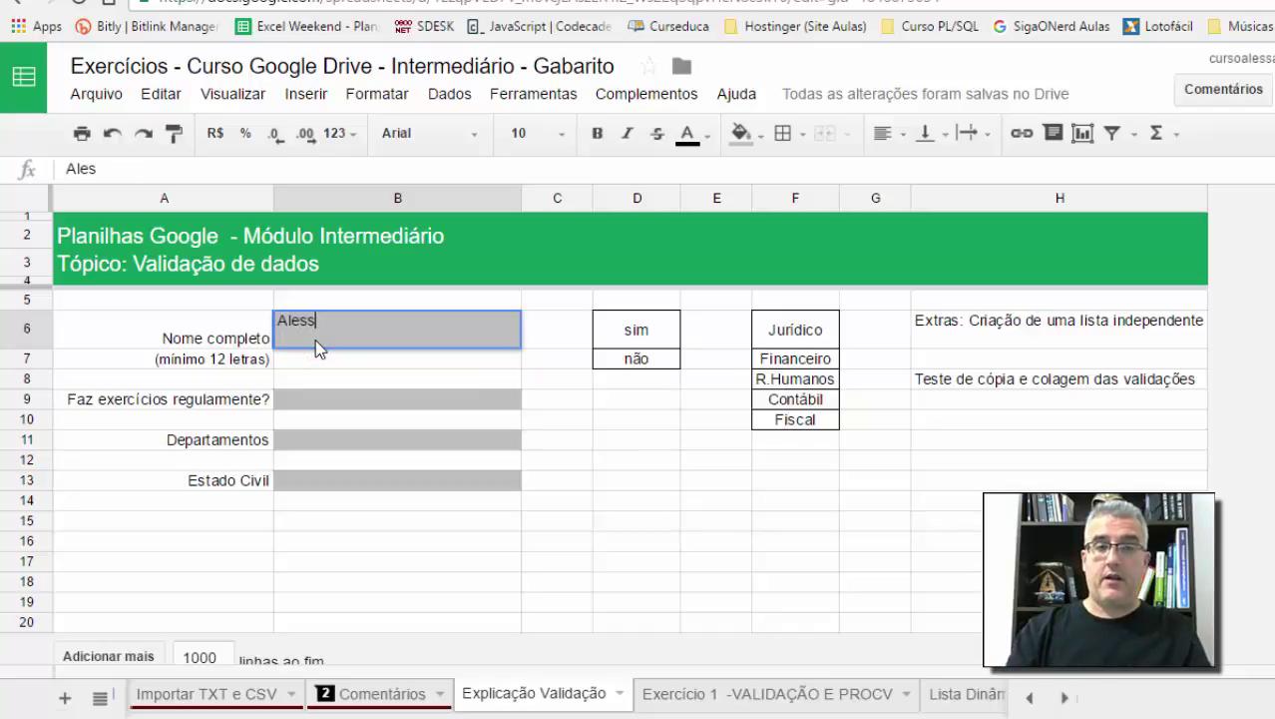
key("Return")
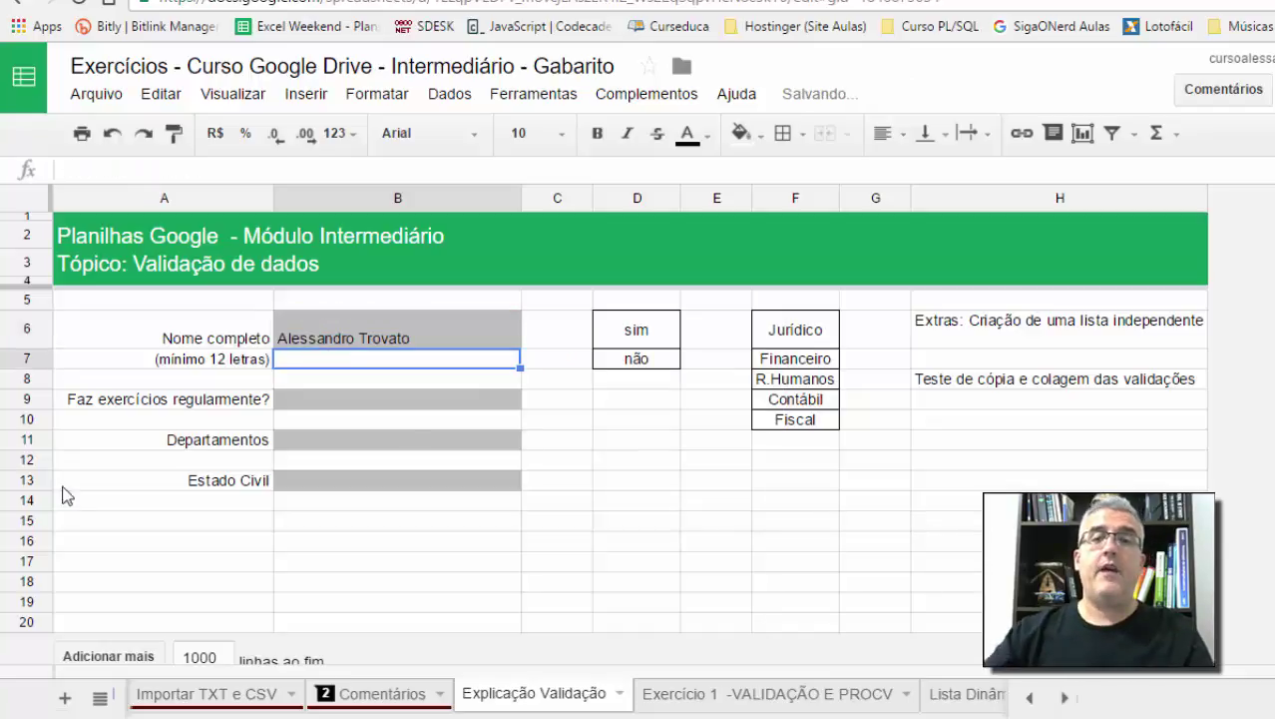
Step: Try the one-letter entry 'a' in B6, dismiss the rejection error, and view the help note
left_click(464, 436)
left_click(461, 347)
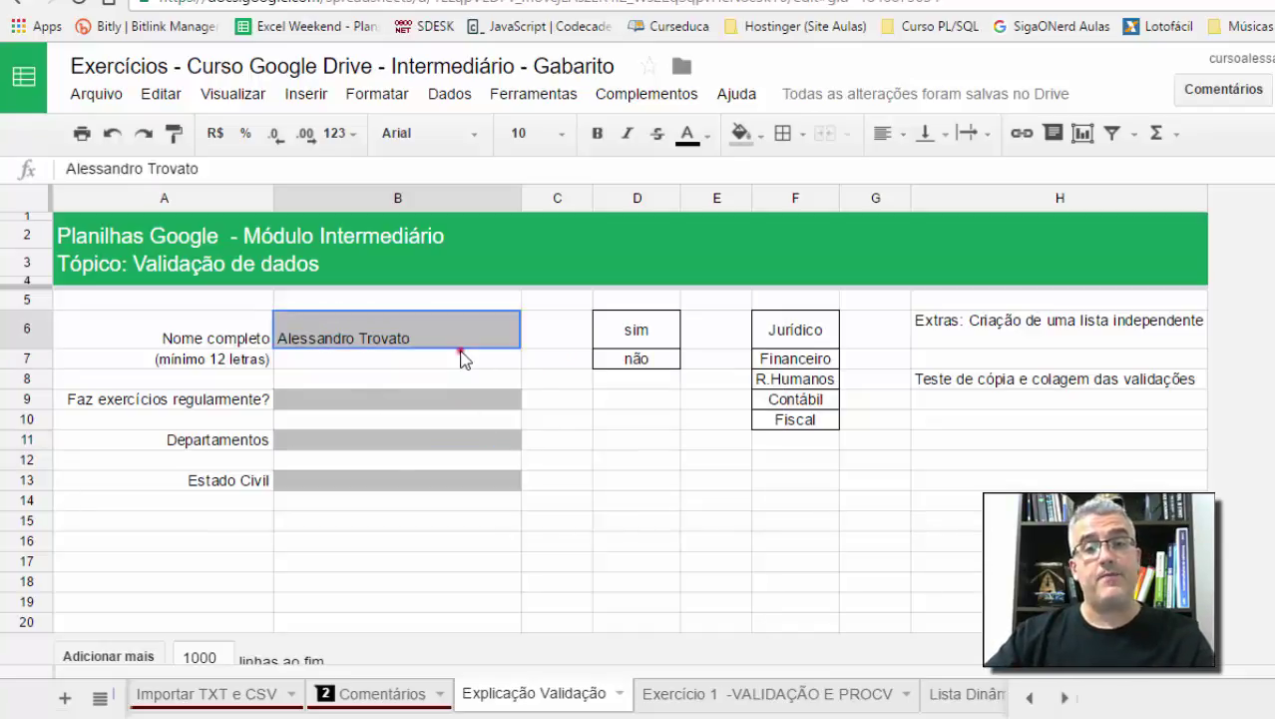
type("a")
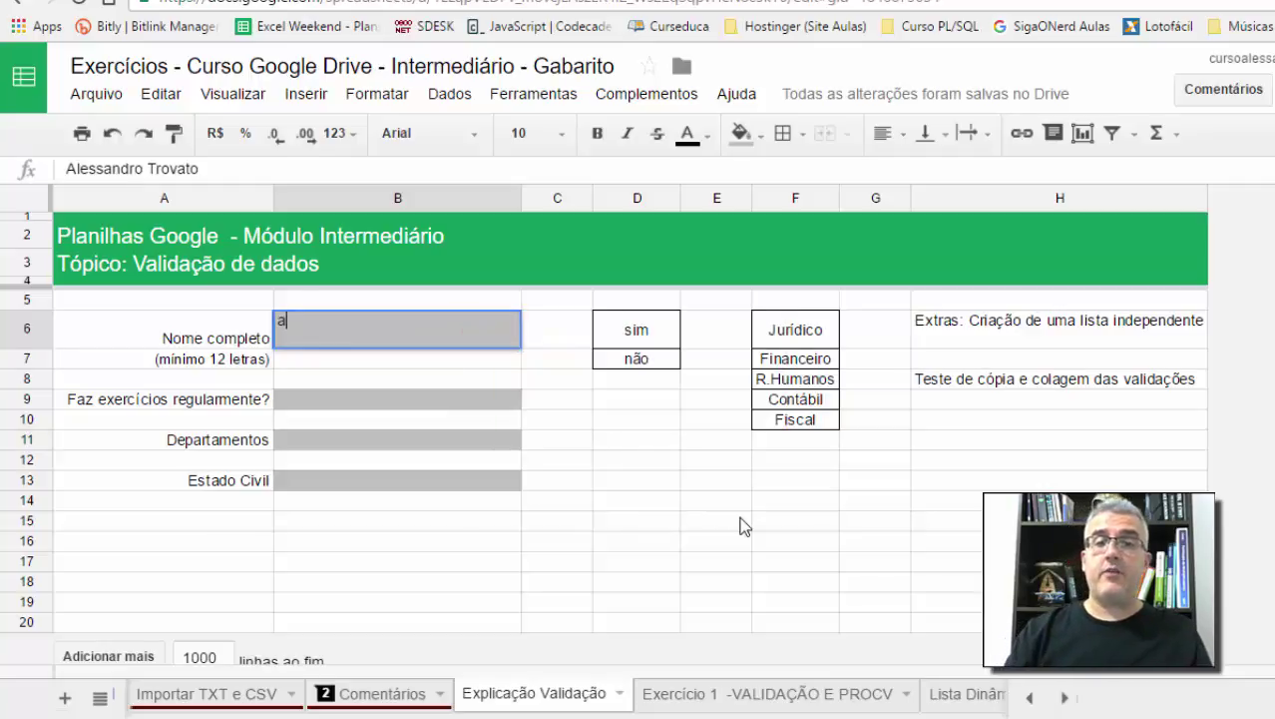
key("Return")
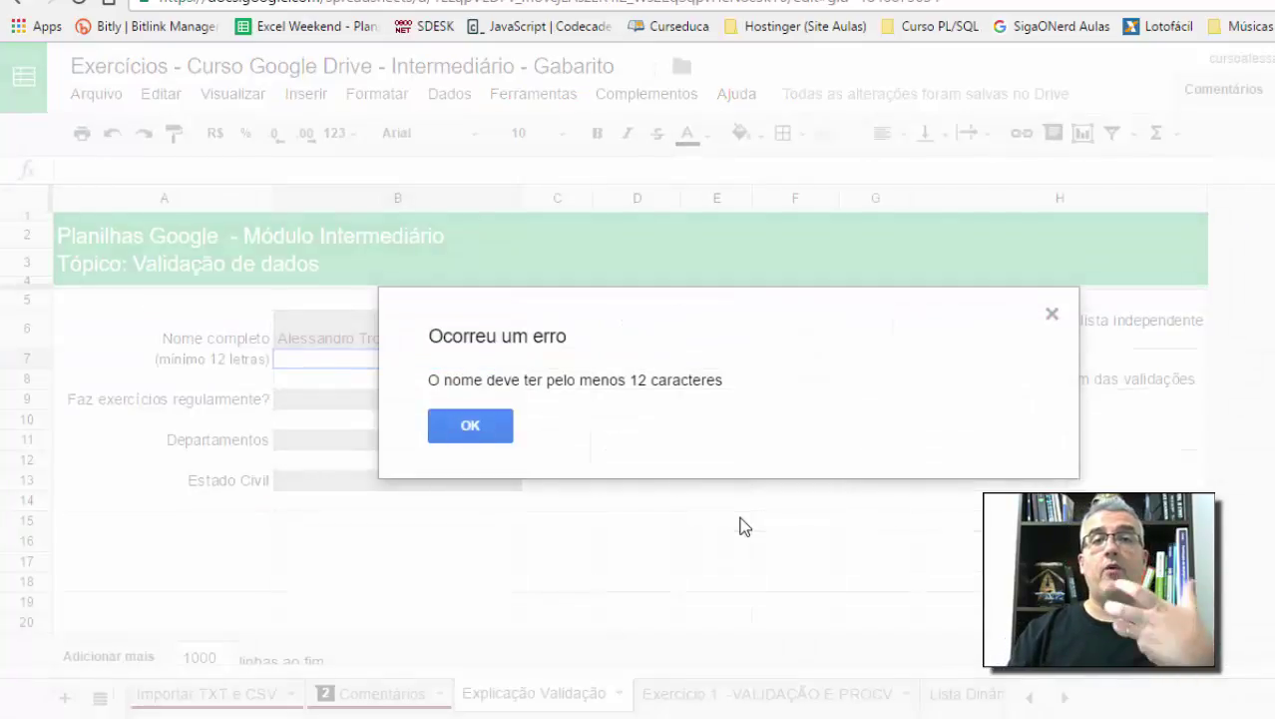
left_click(499, 433)
left_click(390, 316)
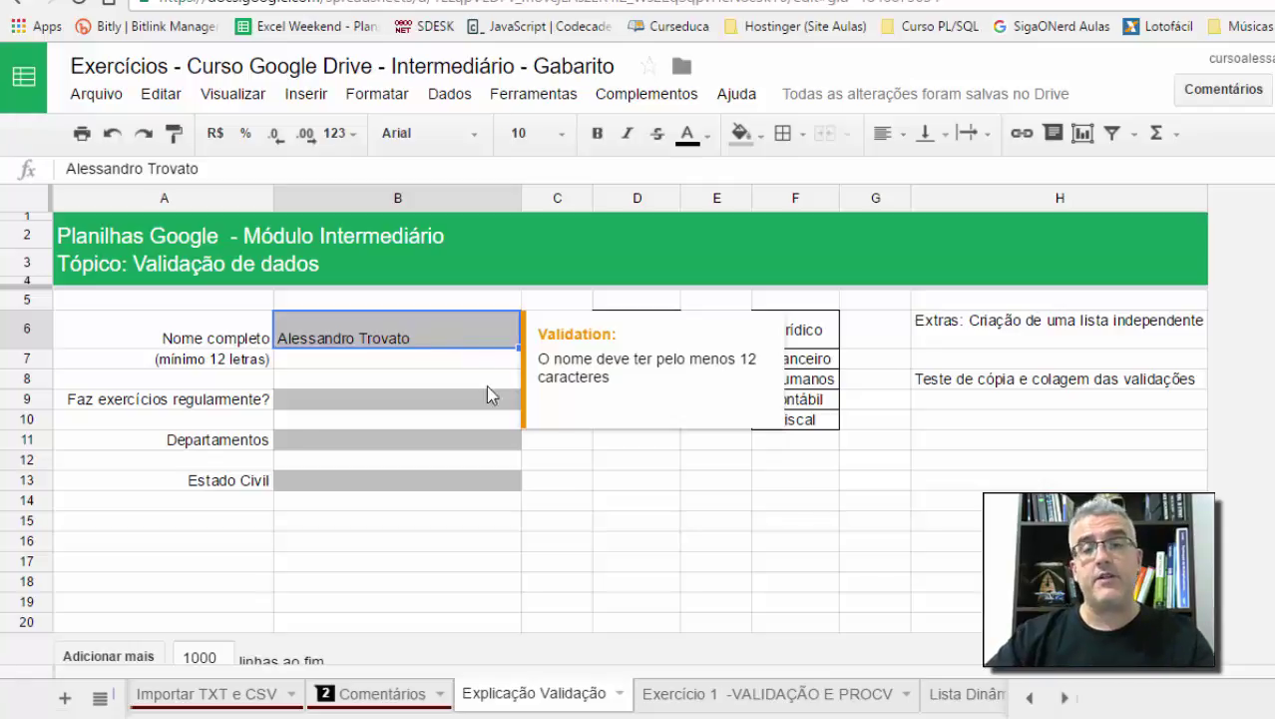
left_click(596, 519)
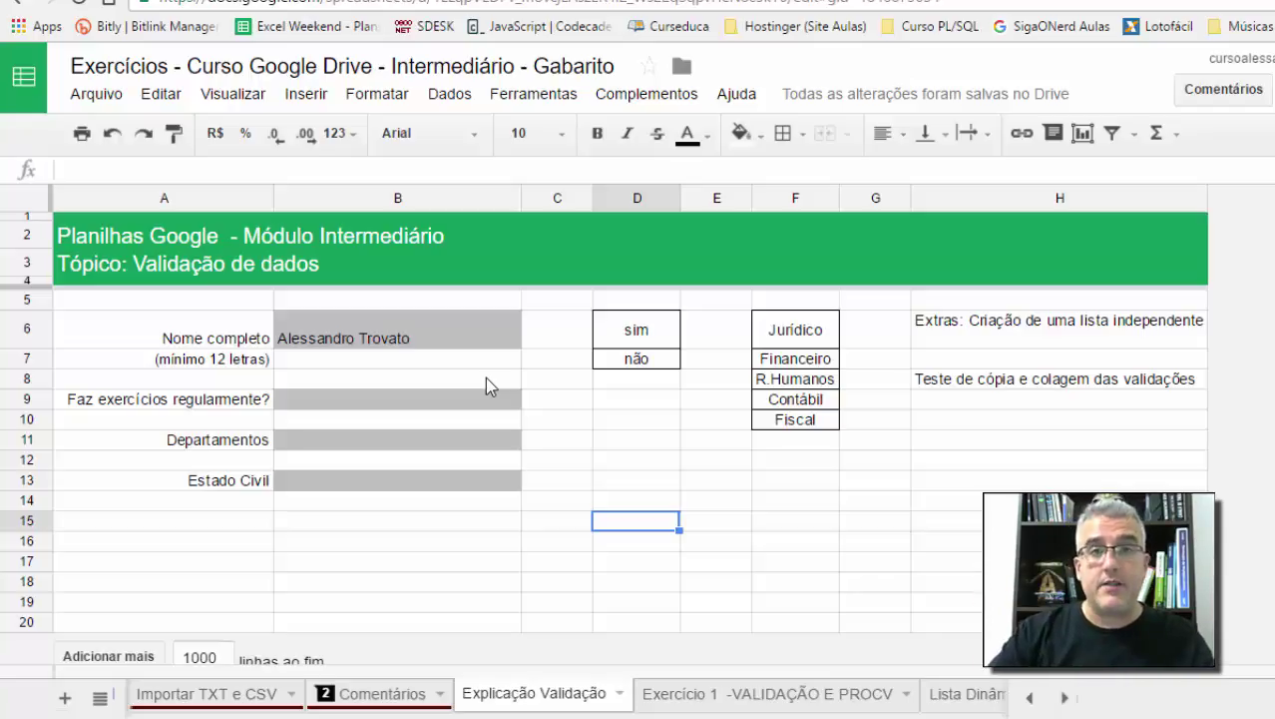
left_click(176, 391)
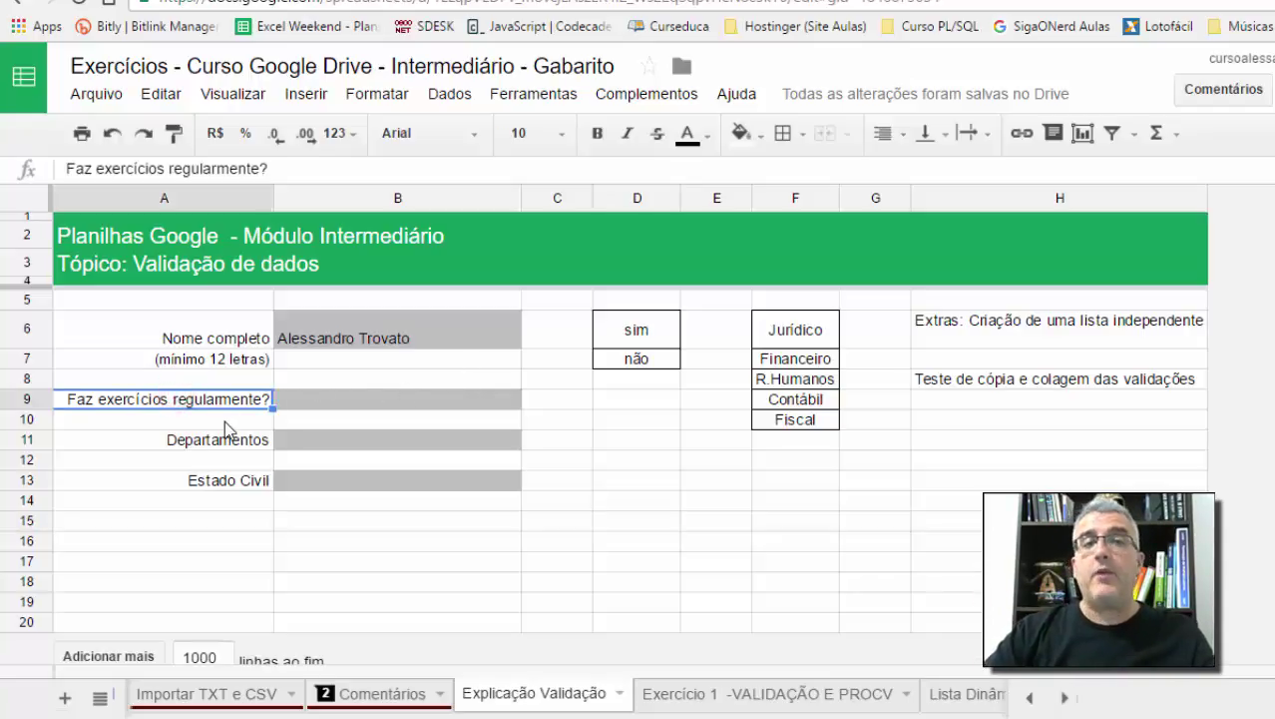
left_click(370, 399)
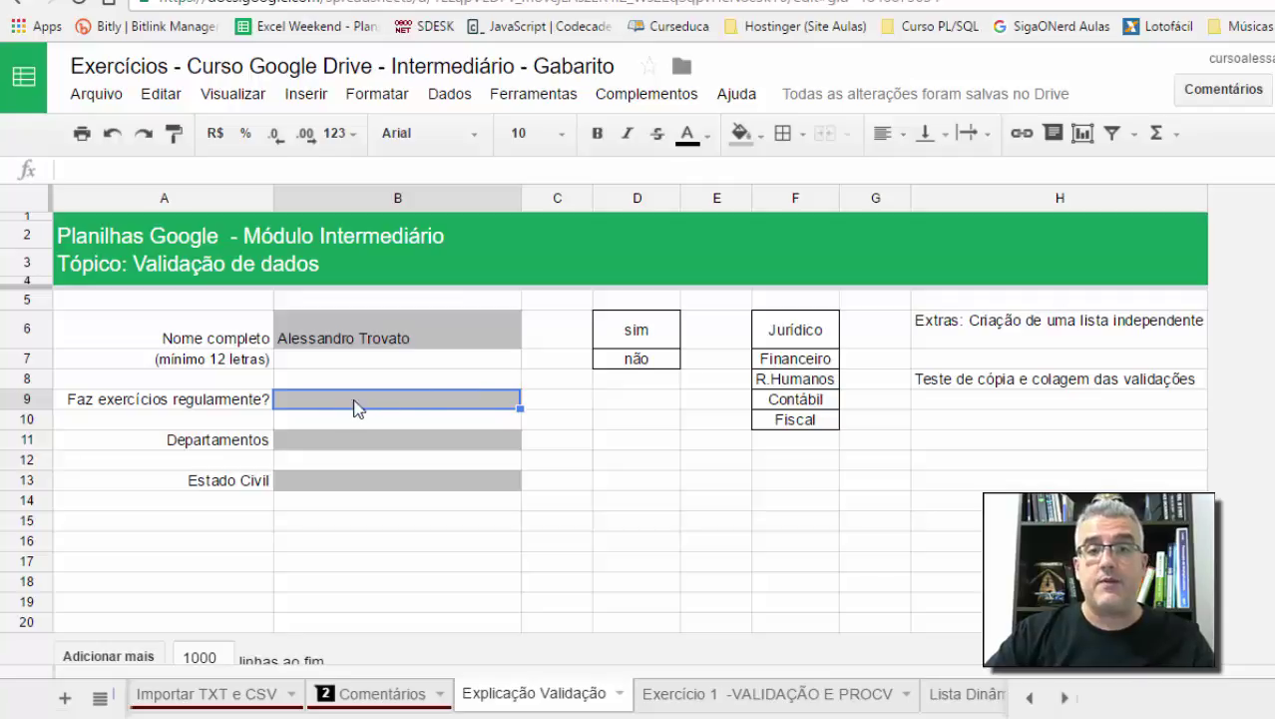
left_click(659, 359)
left_click(658, 341)
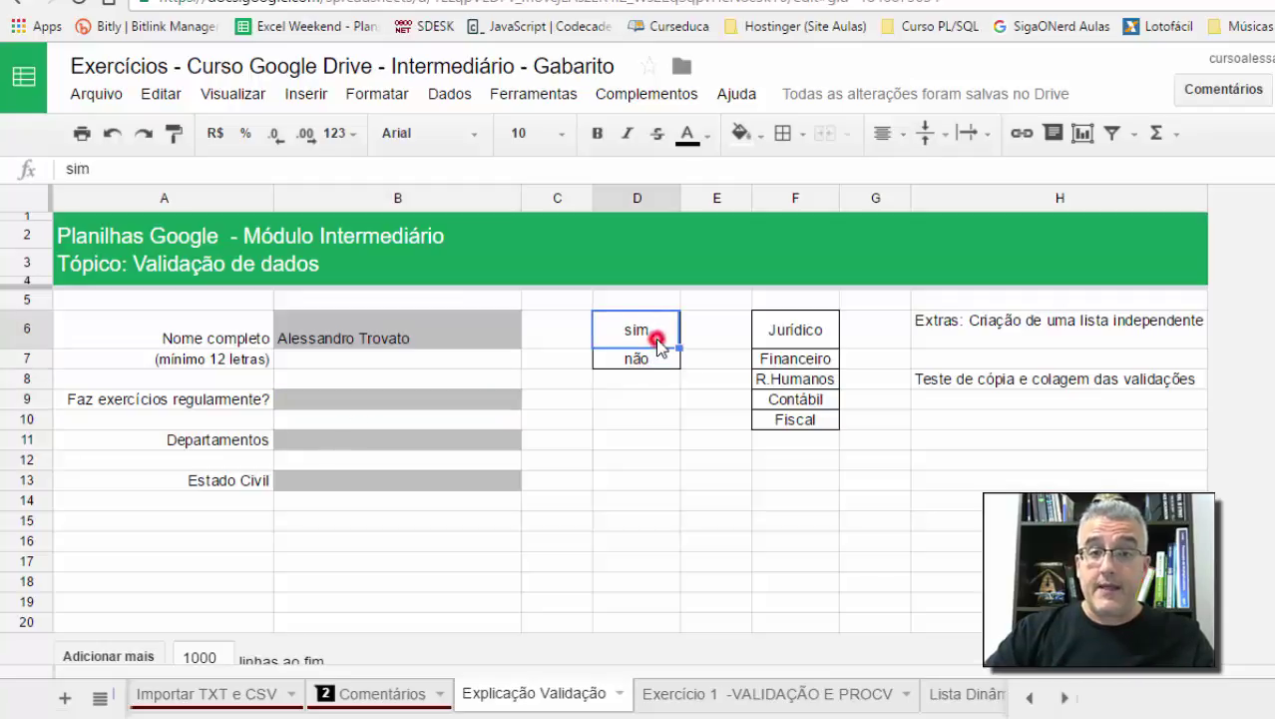
left_click(657, 359)
left_click(656, 338)
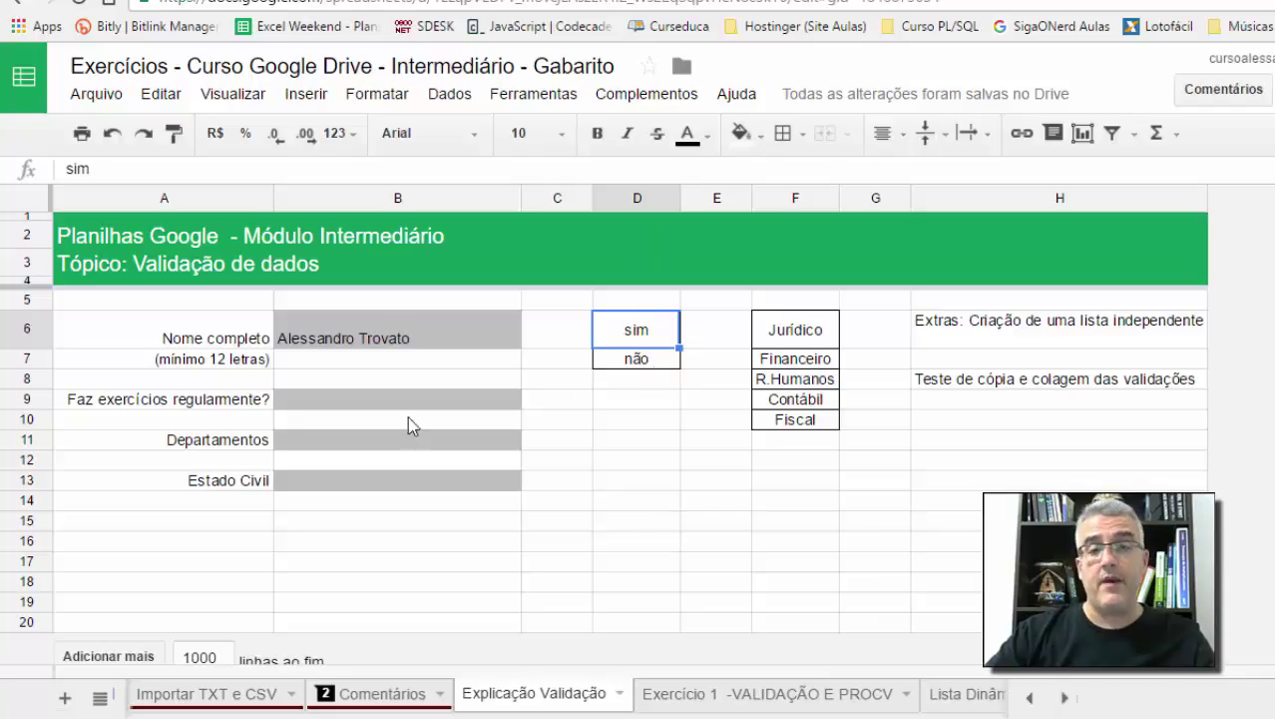
left_click(347, 397)
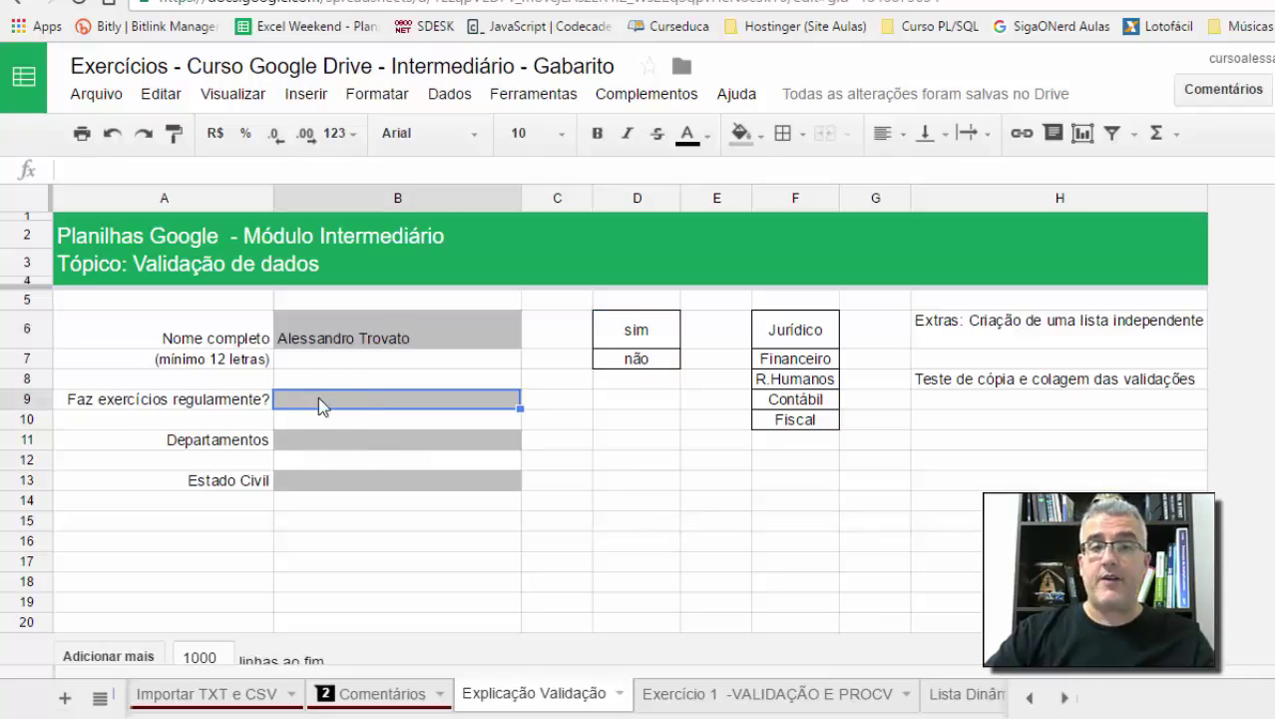
Step: Give B9 a list-from-range dropdown sourced from D6:D7 (sim/não) that rejects invalid input
left_click(376, 95)
mouse_move(449, 94)
left_click(494, 456)
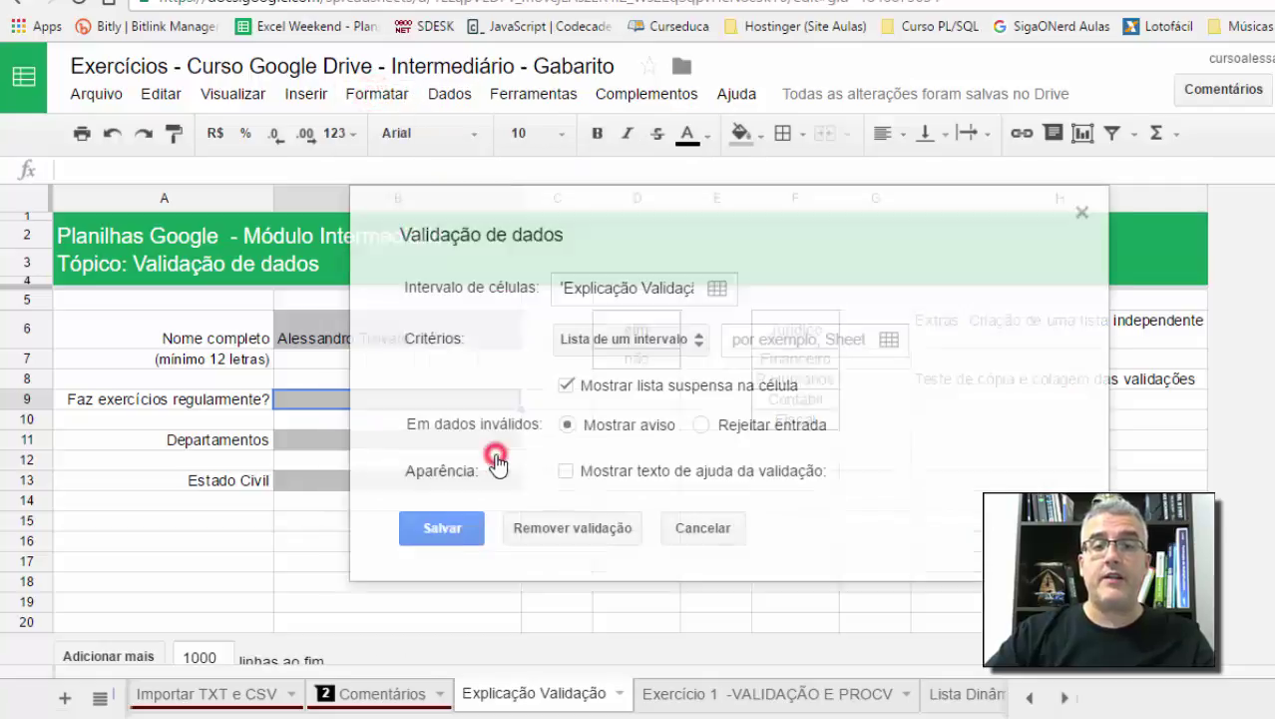
left_click(582, 339)
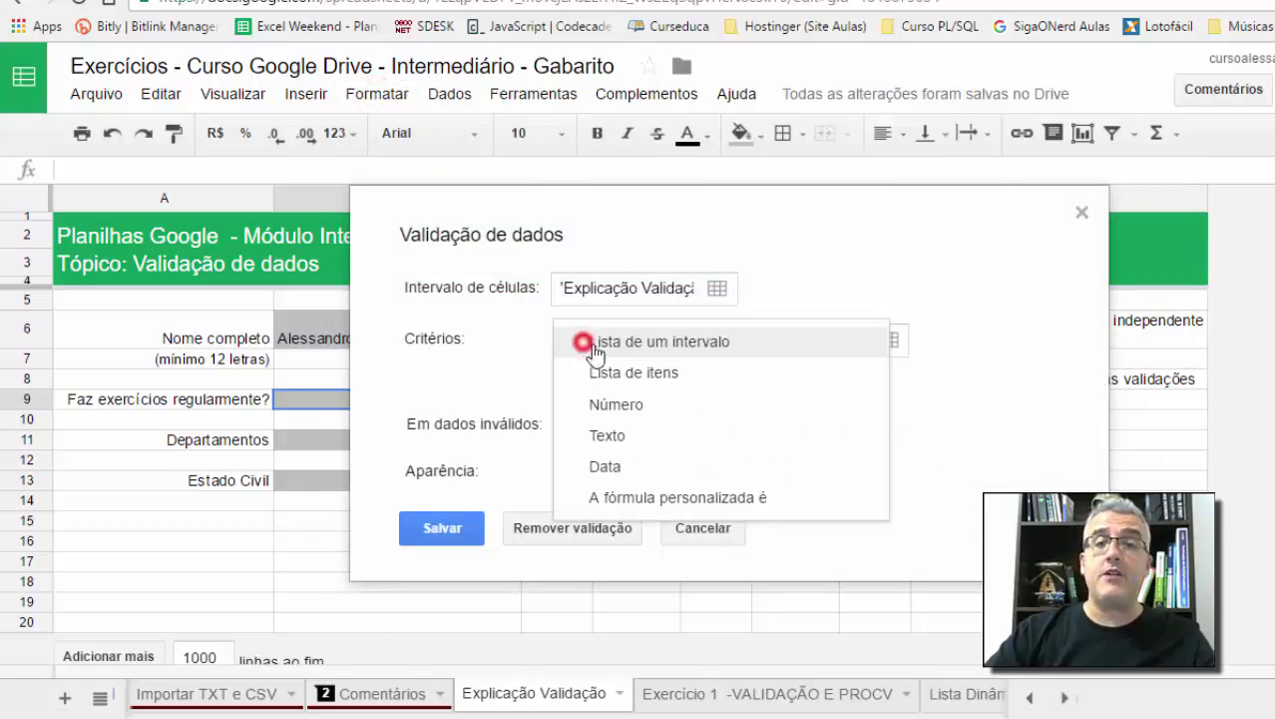
left_click(645, 342)
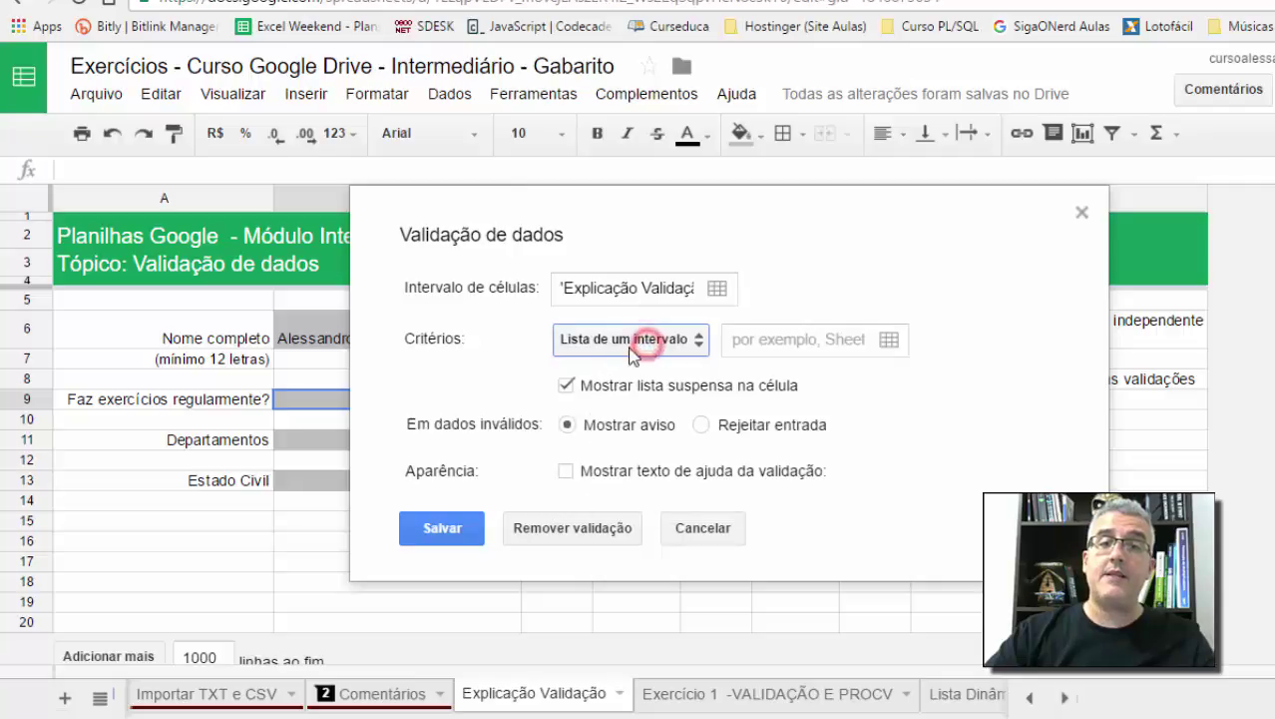
left_click(889, 341)
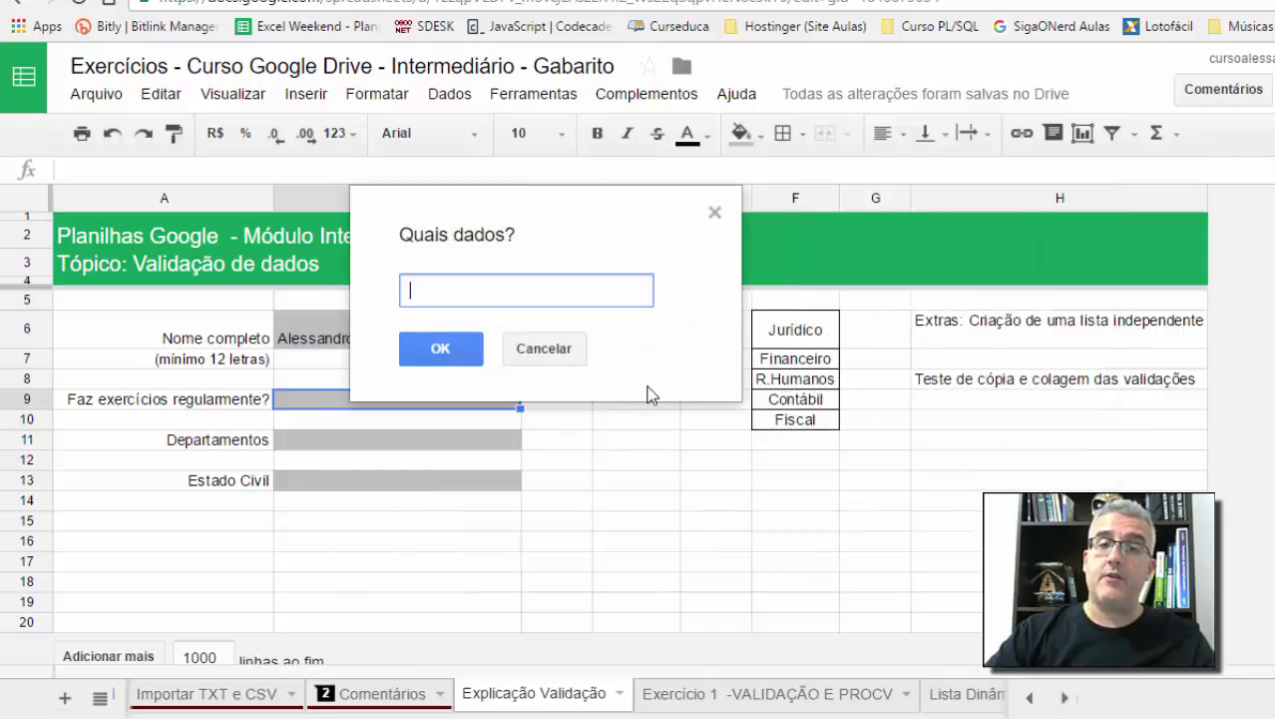
left_click_drag(637, 329, 638, 365)
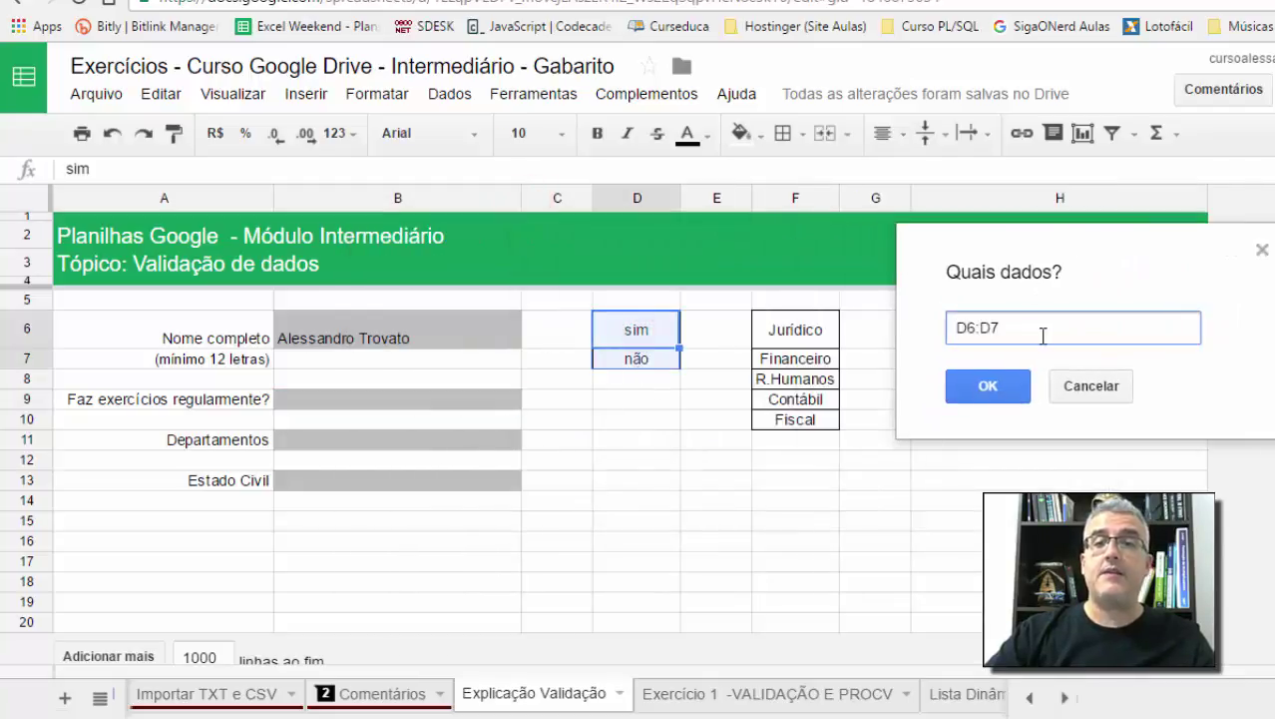
left_click(1010, 394)
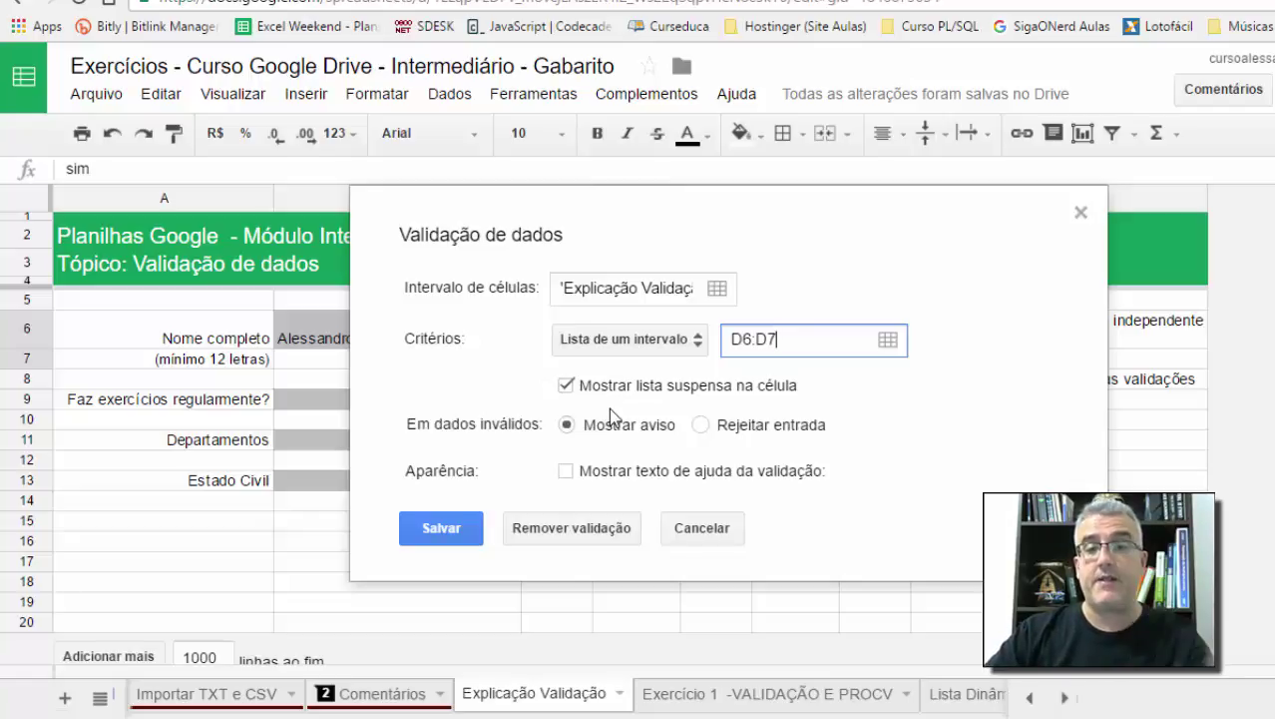
left_click(702, 426)
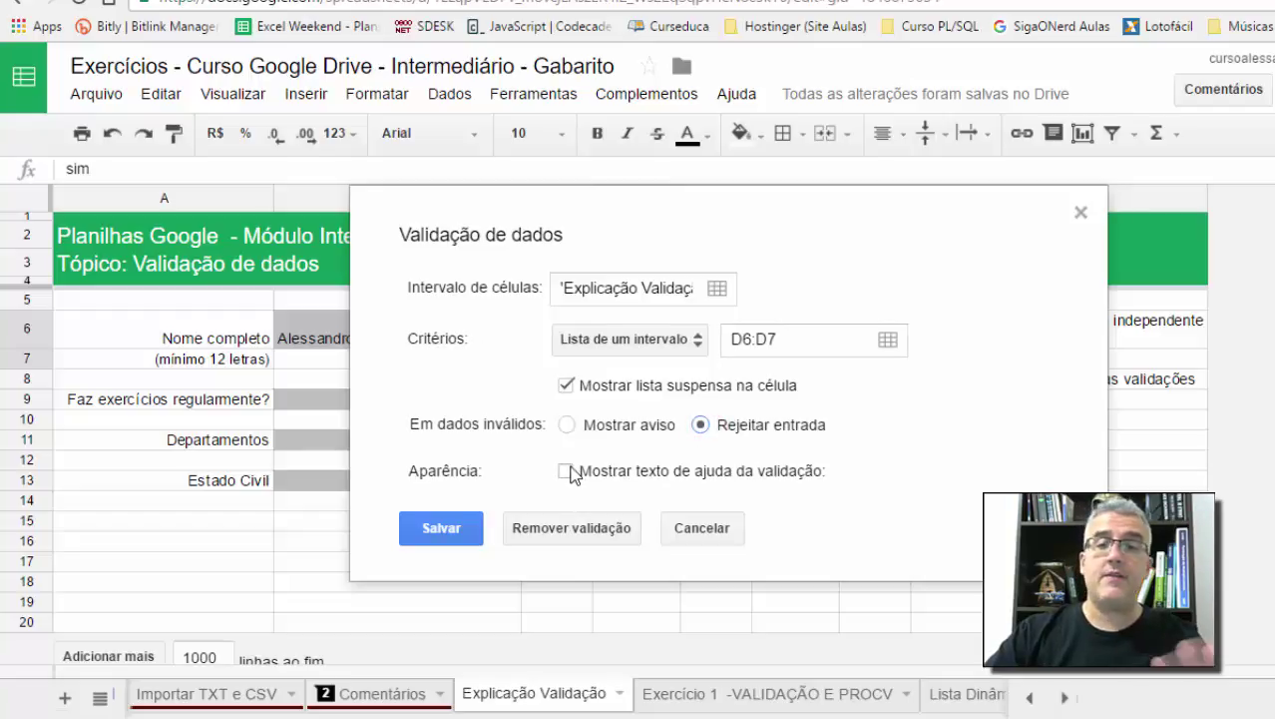
left_click(458, 526)
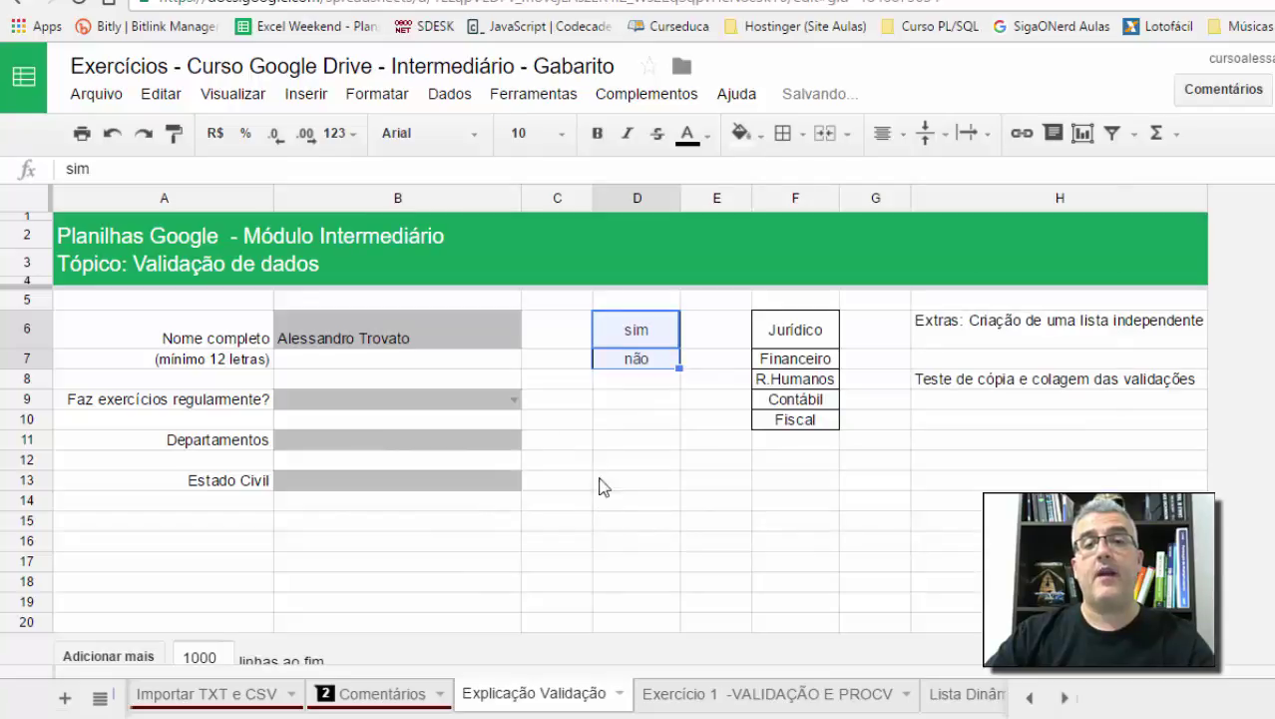
left_click(446, 399)
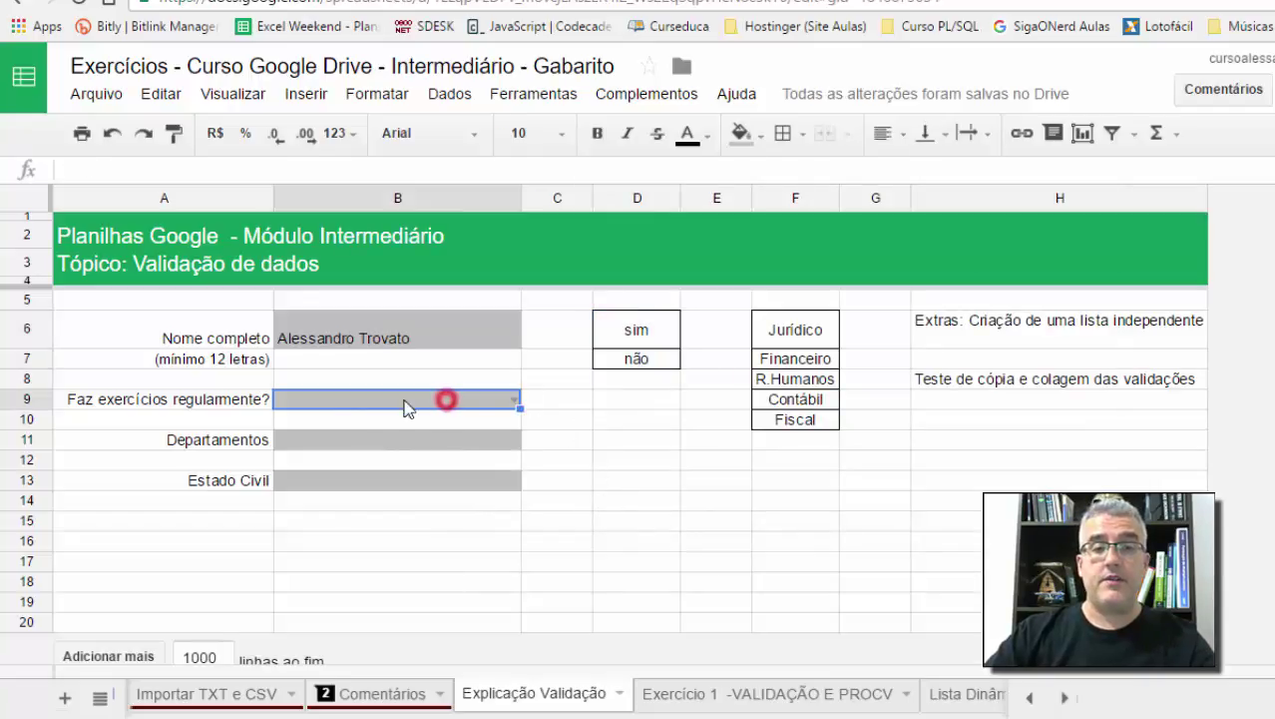
left_click(529, 419)
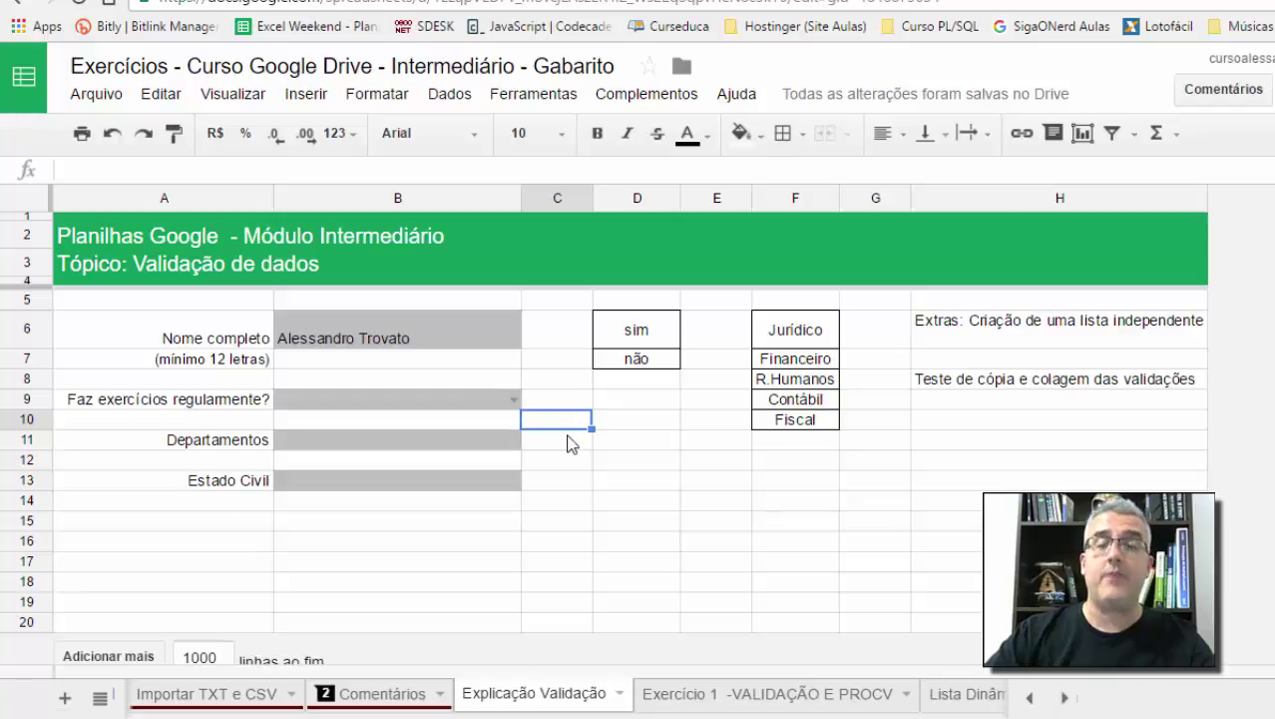
left_click(515, 403)
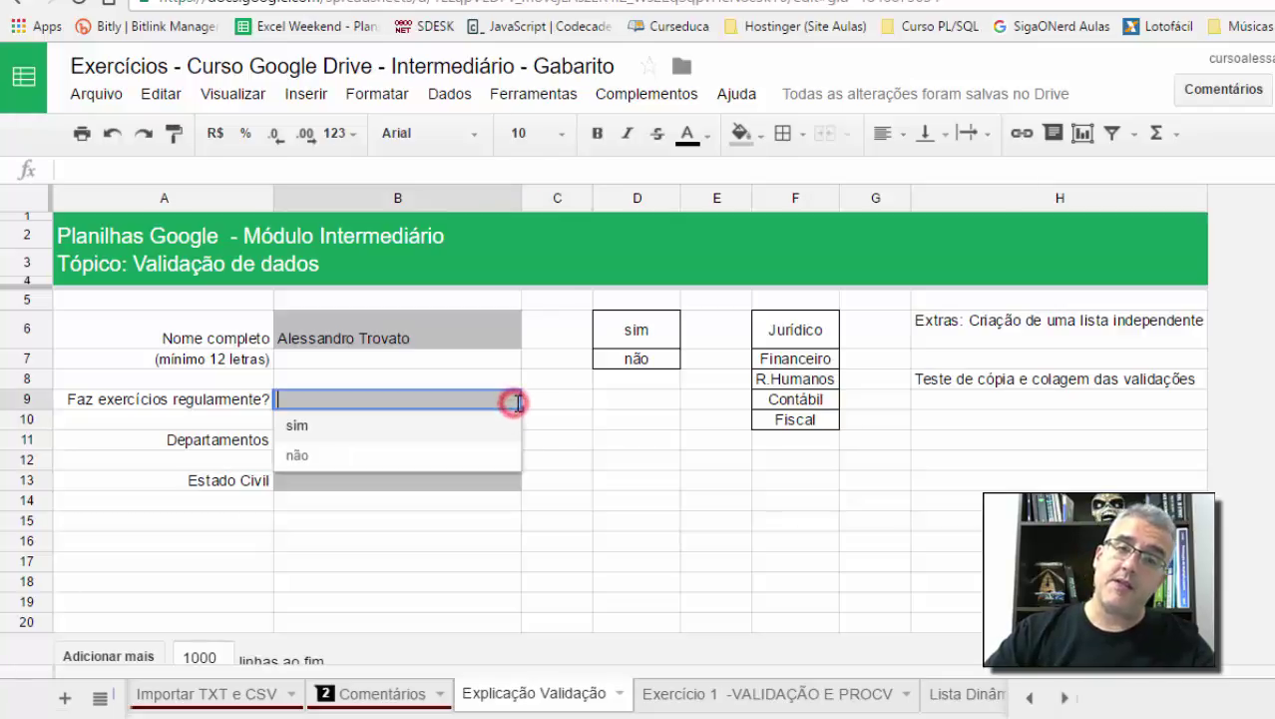
left_click(335, 437)
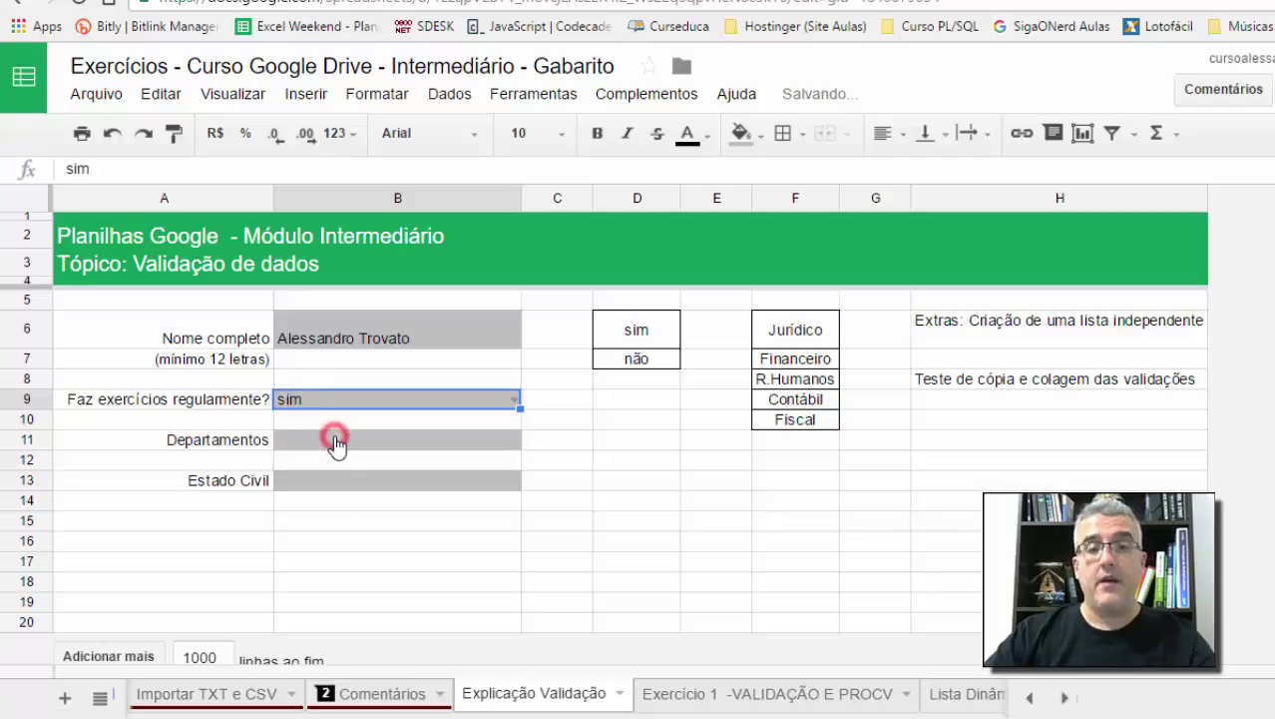
left_click(514, 401)
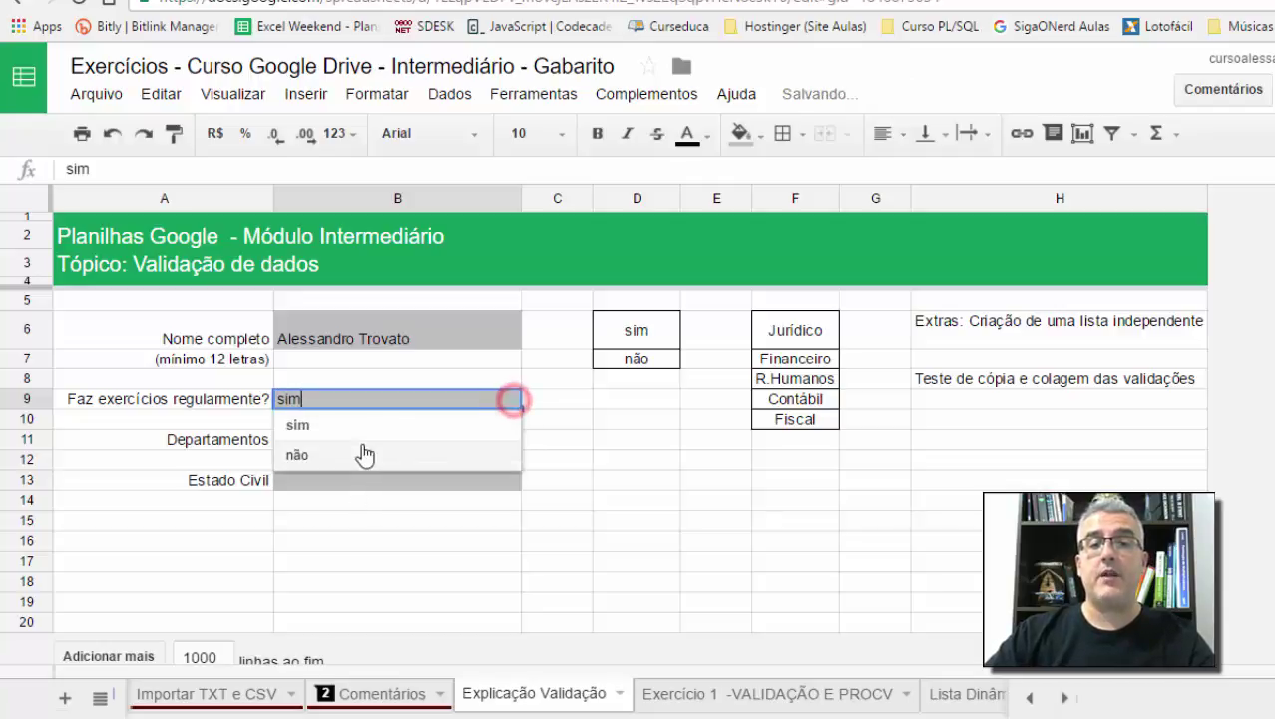
left_click(364, 450)
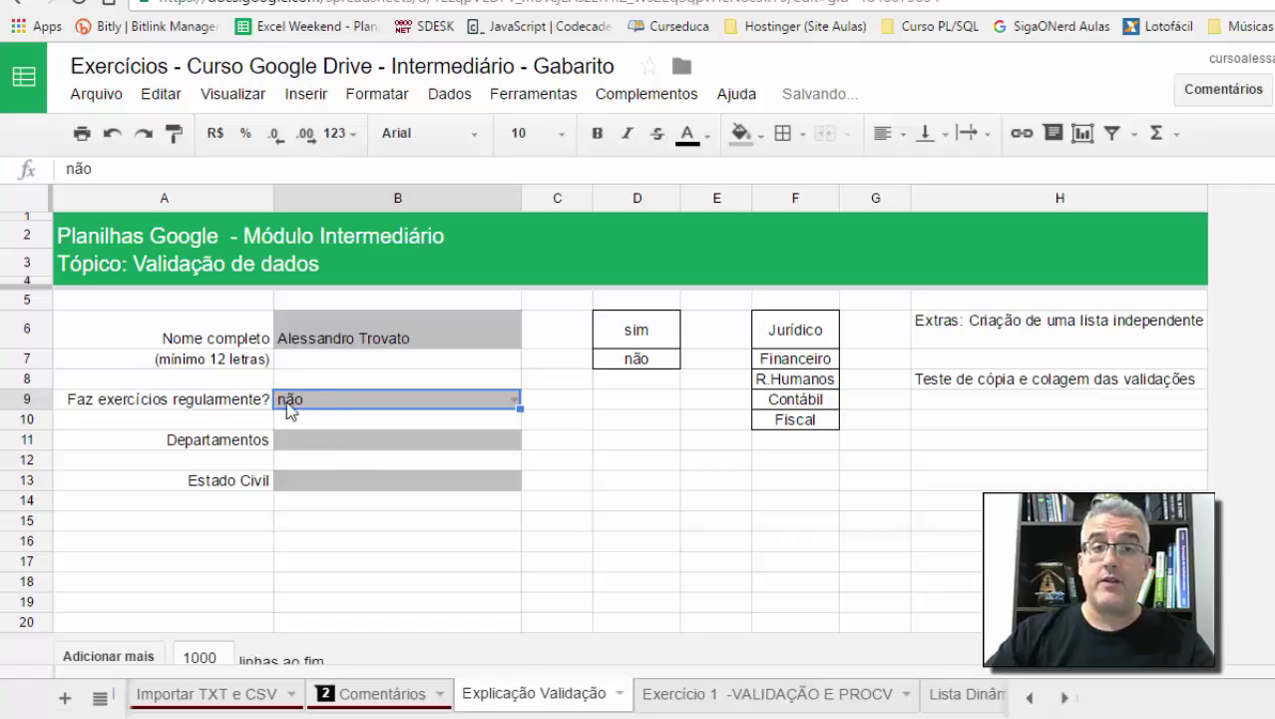
left_click(340, 404)
type("Talvez")
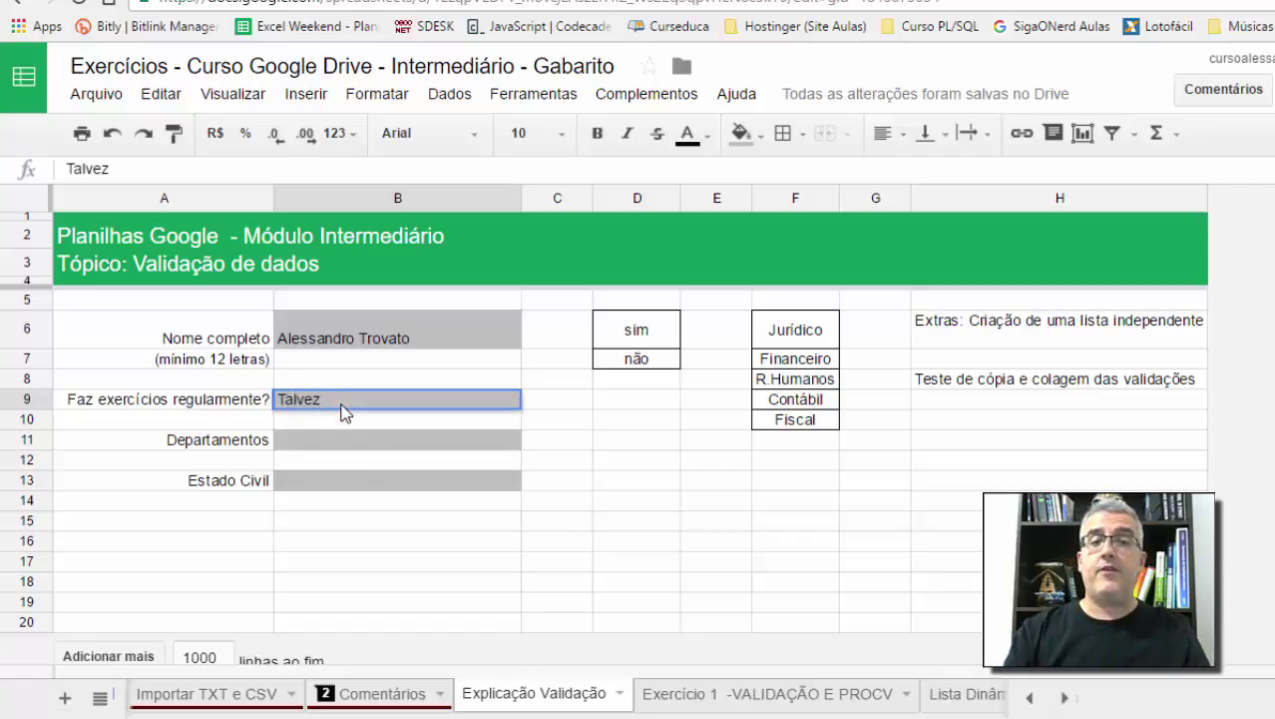
key("Return")
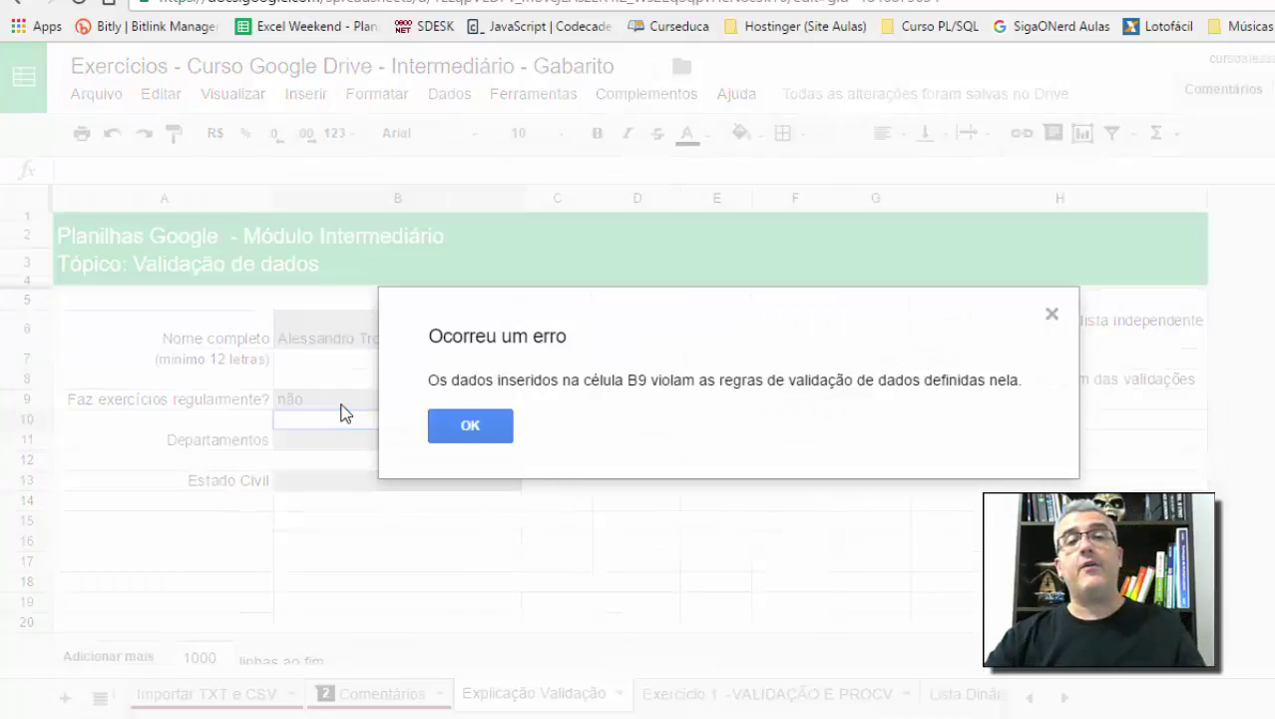
left_click_drag(775, 385, 921, 385)
key("Escape")
type("'")
key("Escape")
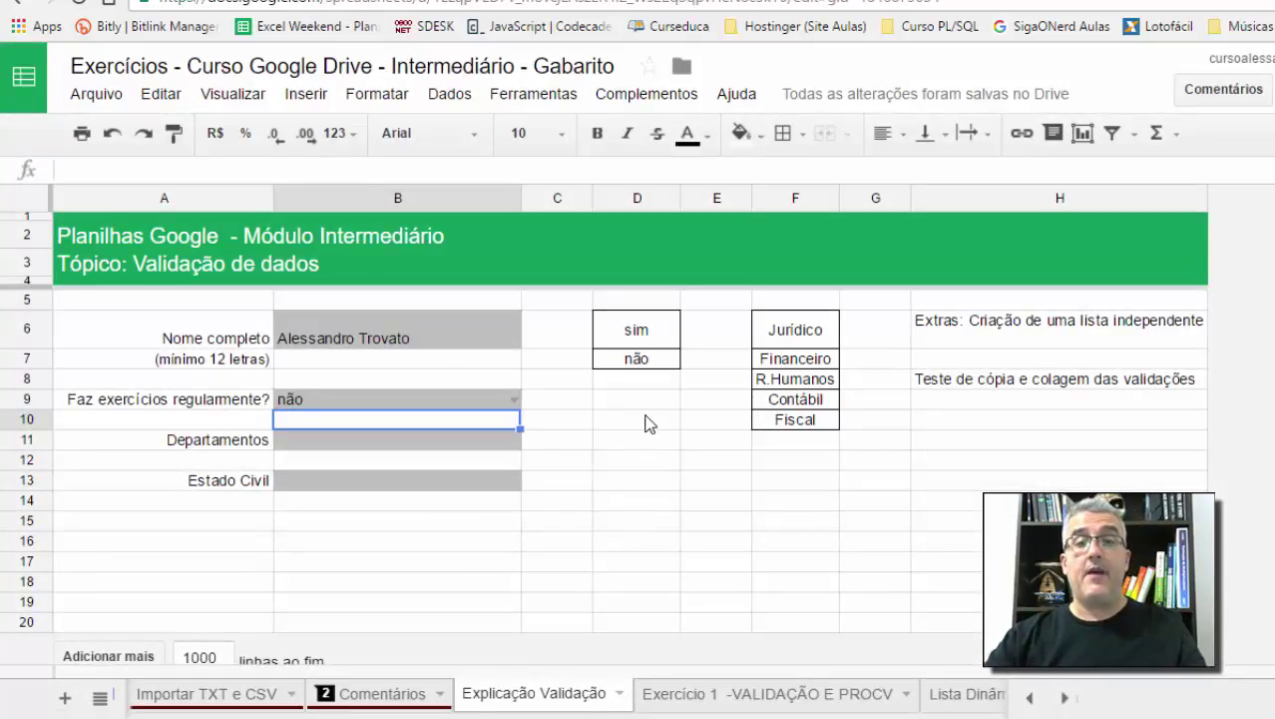
left_click(641, 419)
left_click(489, 397)
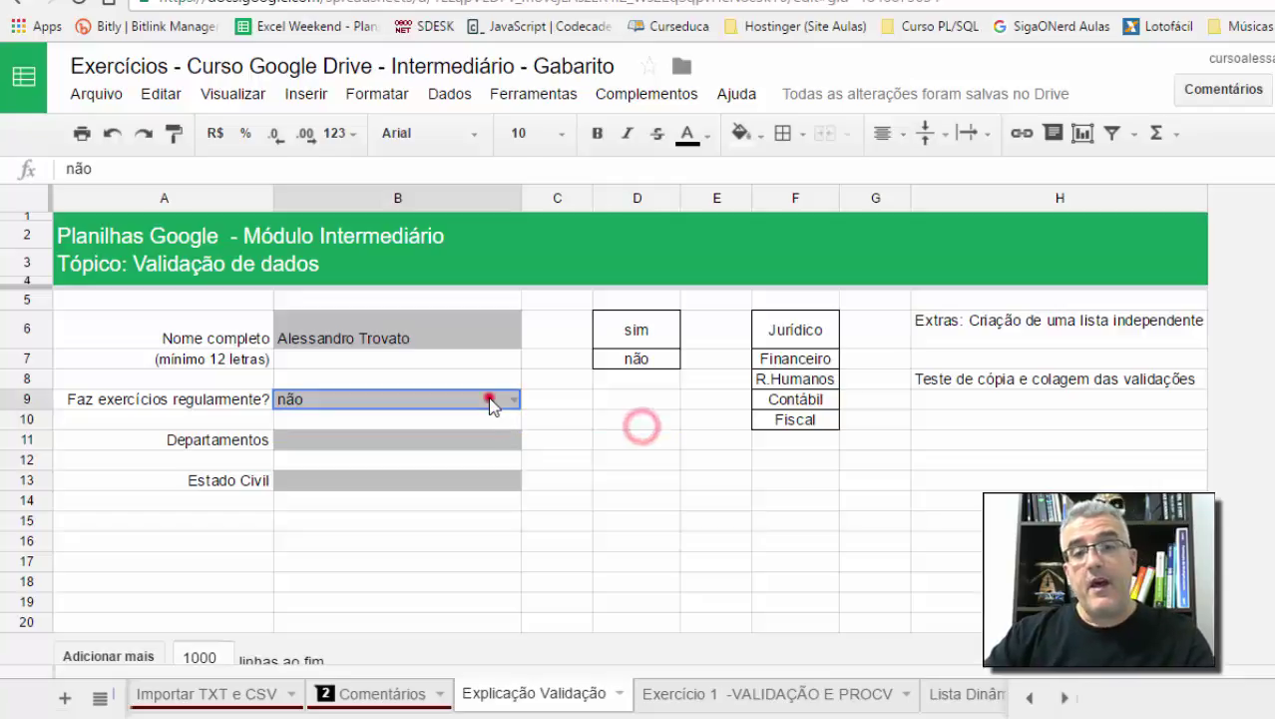
left_click(604, 361)
left_click(641, 351)
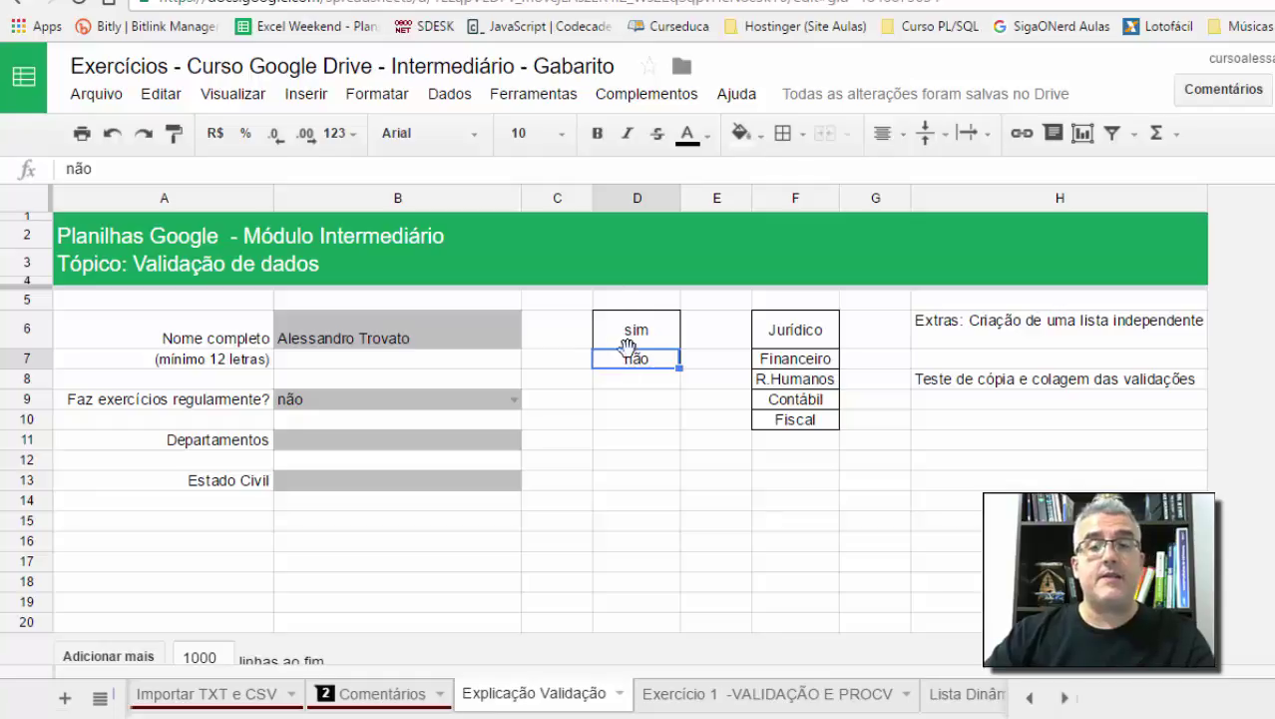
Step: Change D6 to Talvez and pick Talvez from B9's dropdown
left_click(630, 337)
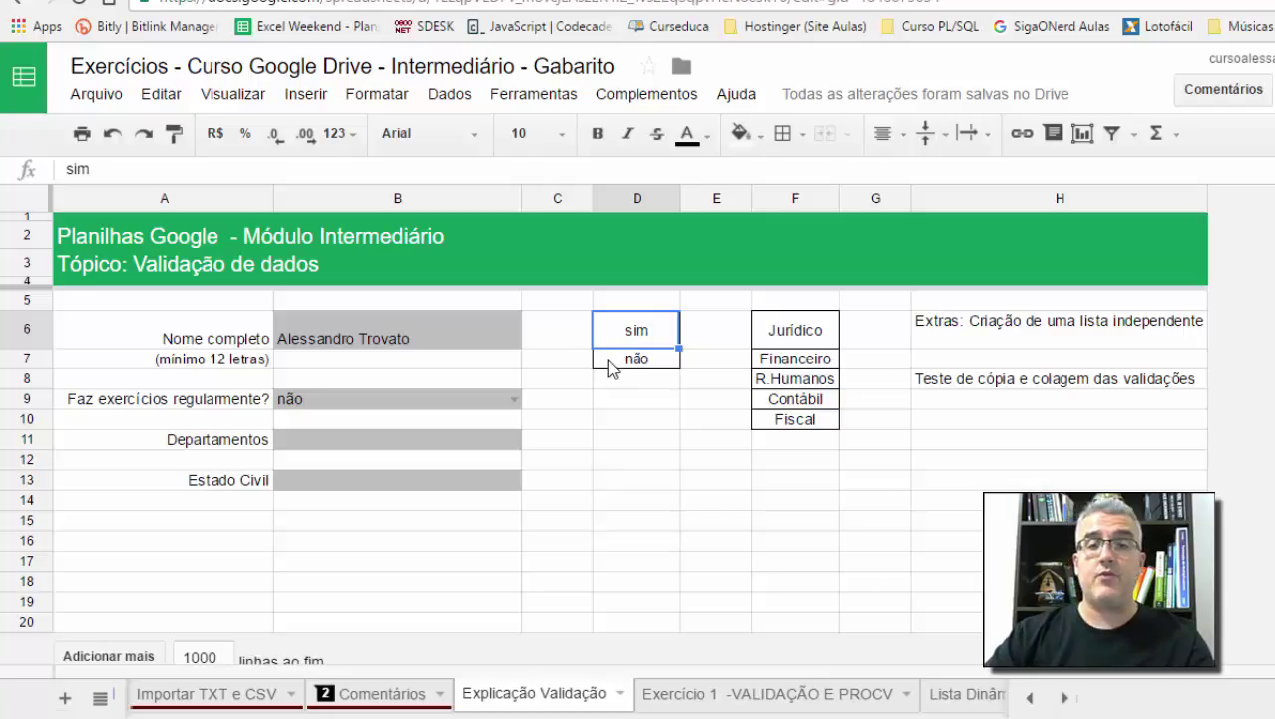
type("Talvez")
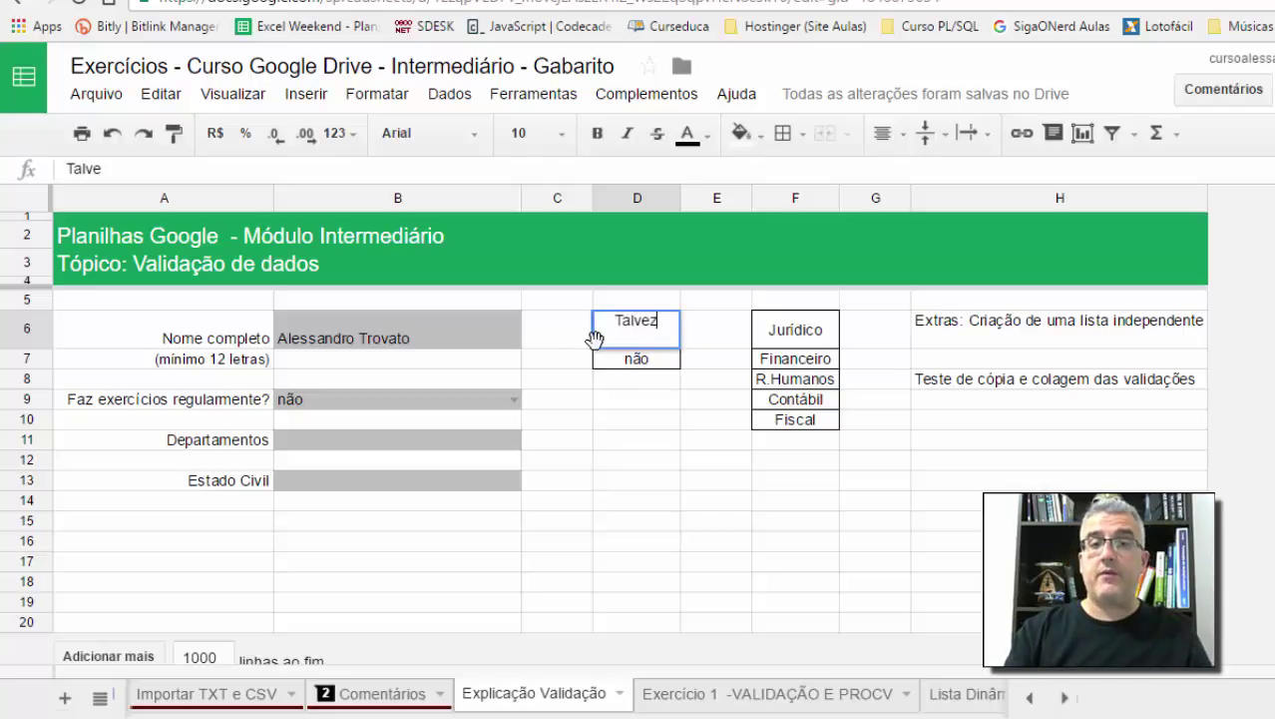
key("Return")
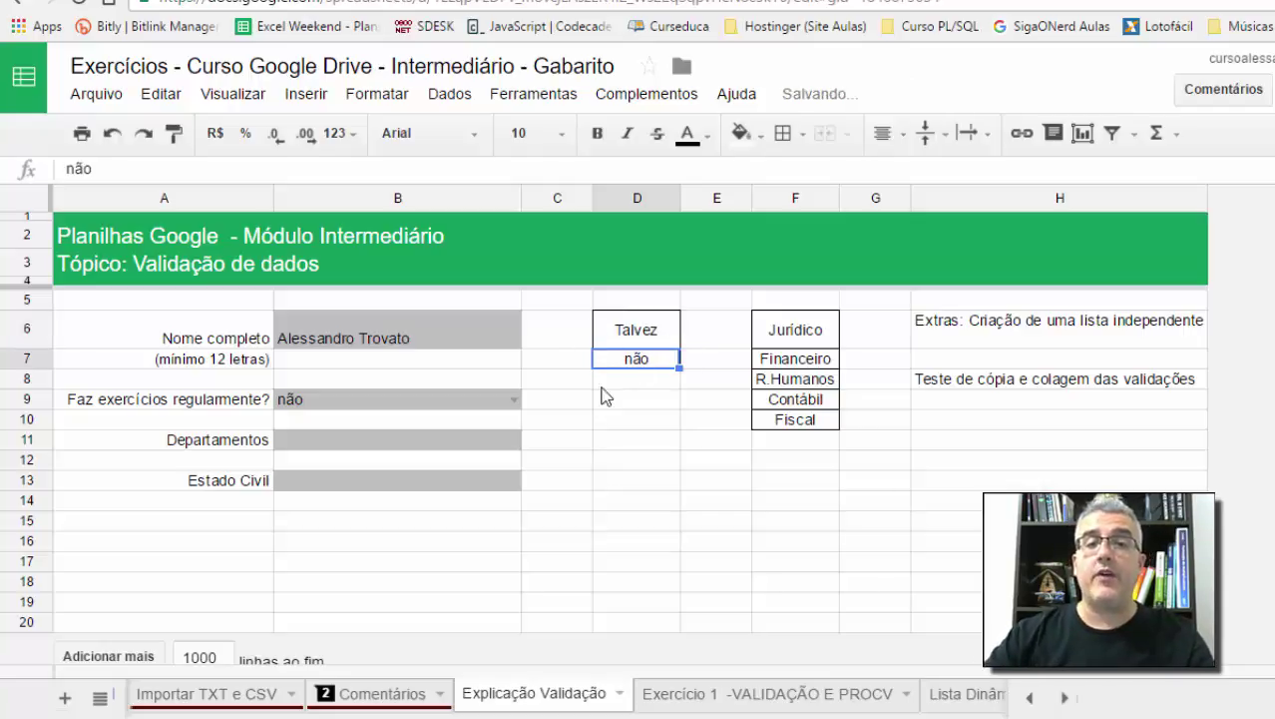
left_click(515, 397)
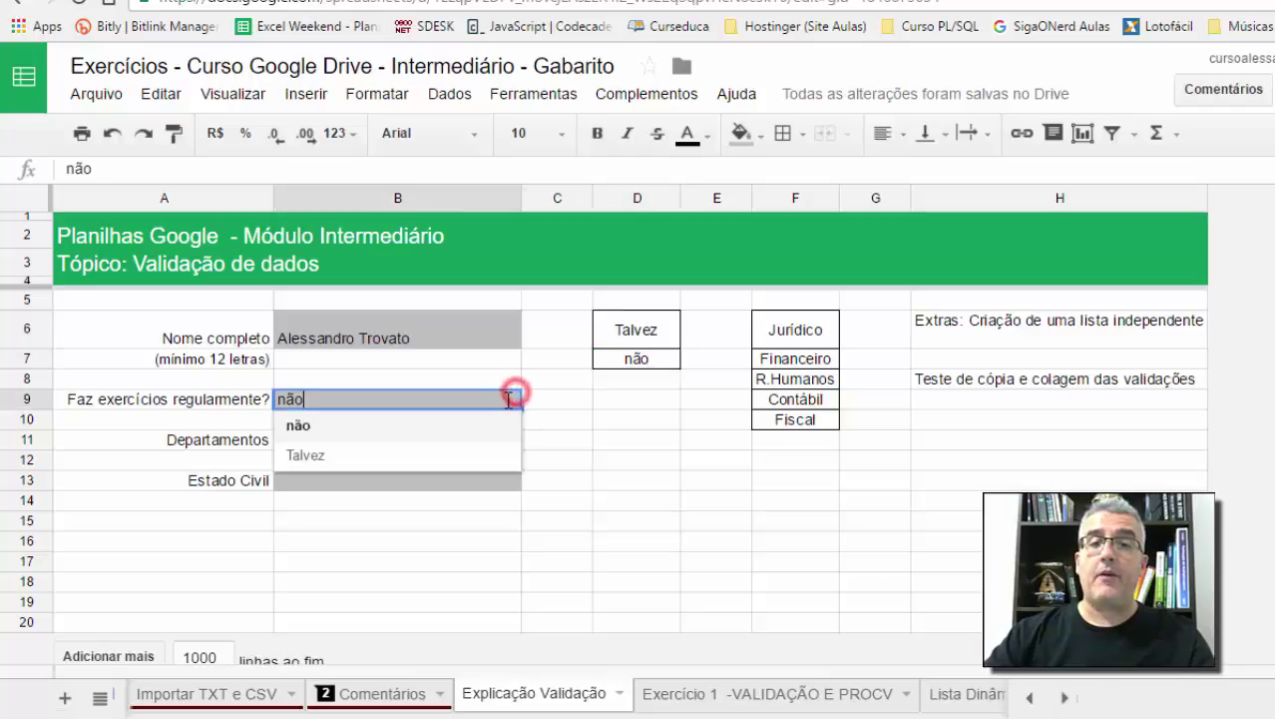
left_click(316, 458)
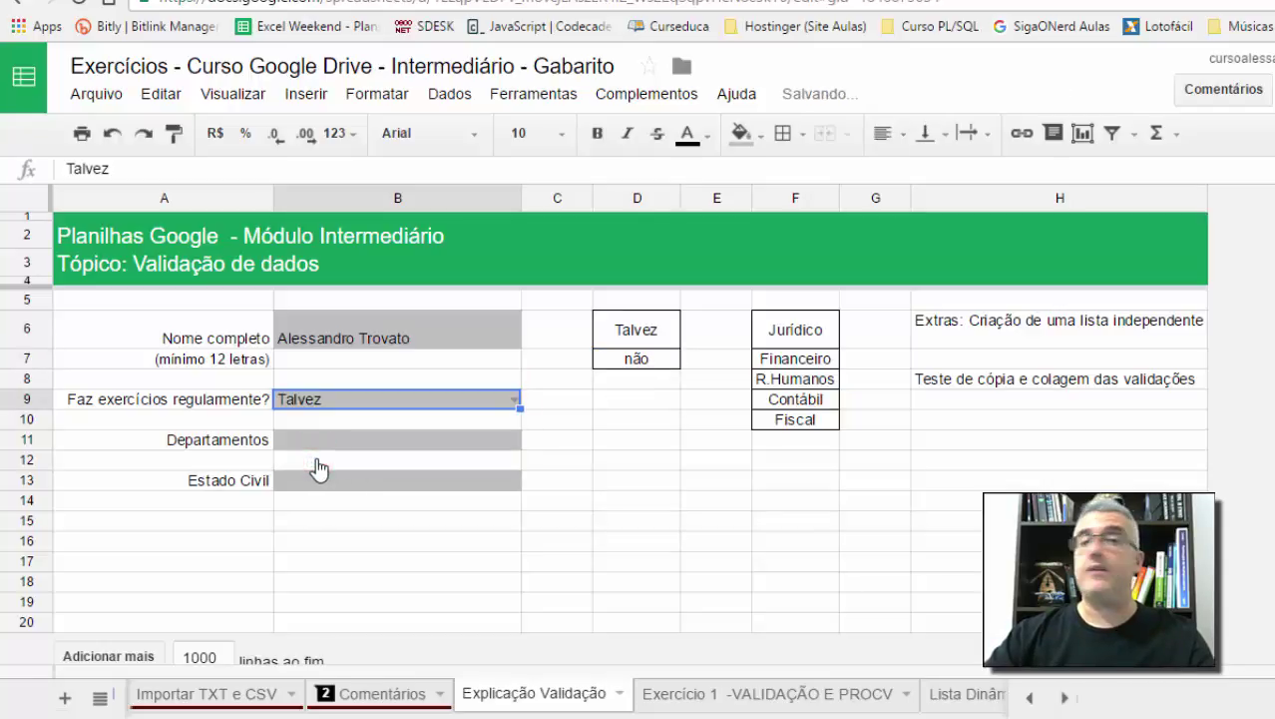
Step: Restore D6 to sim and pick sim from B9's dropdown
left_click(656, 330)
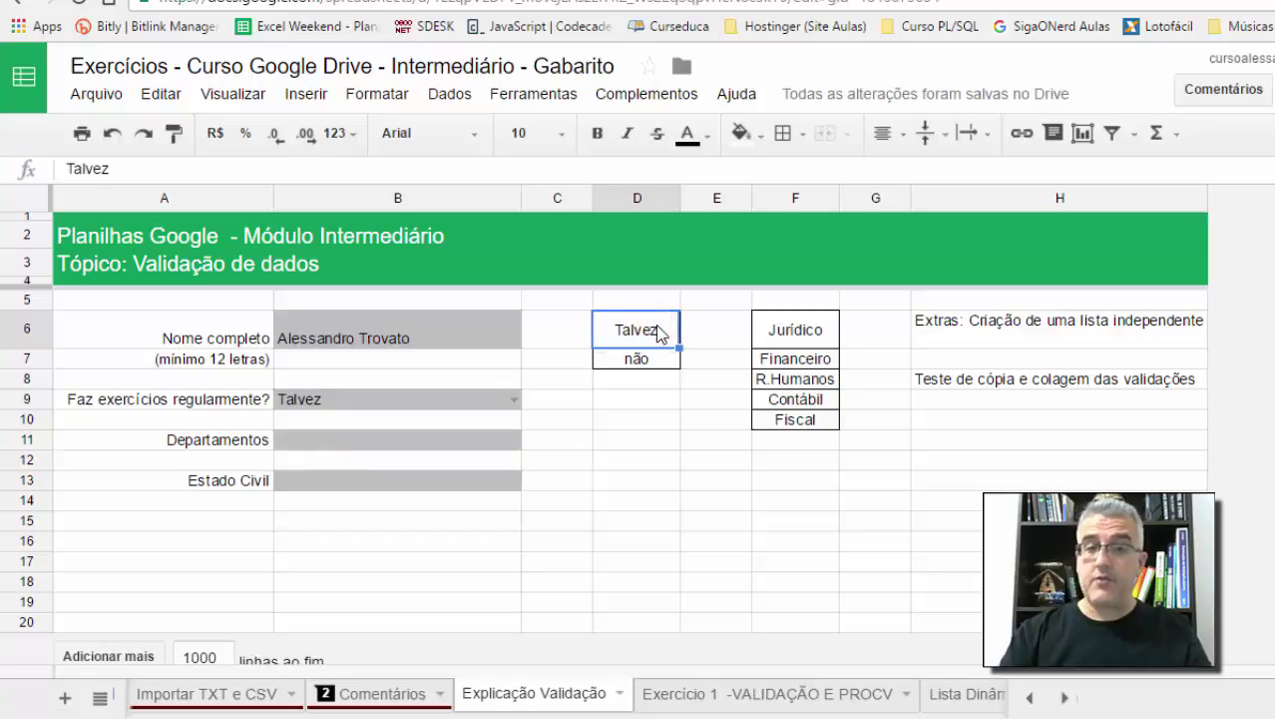
type("sim")
key("Return")
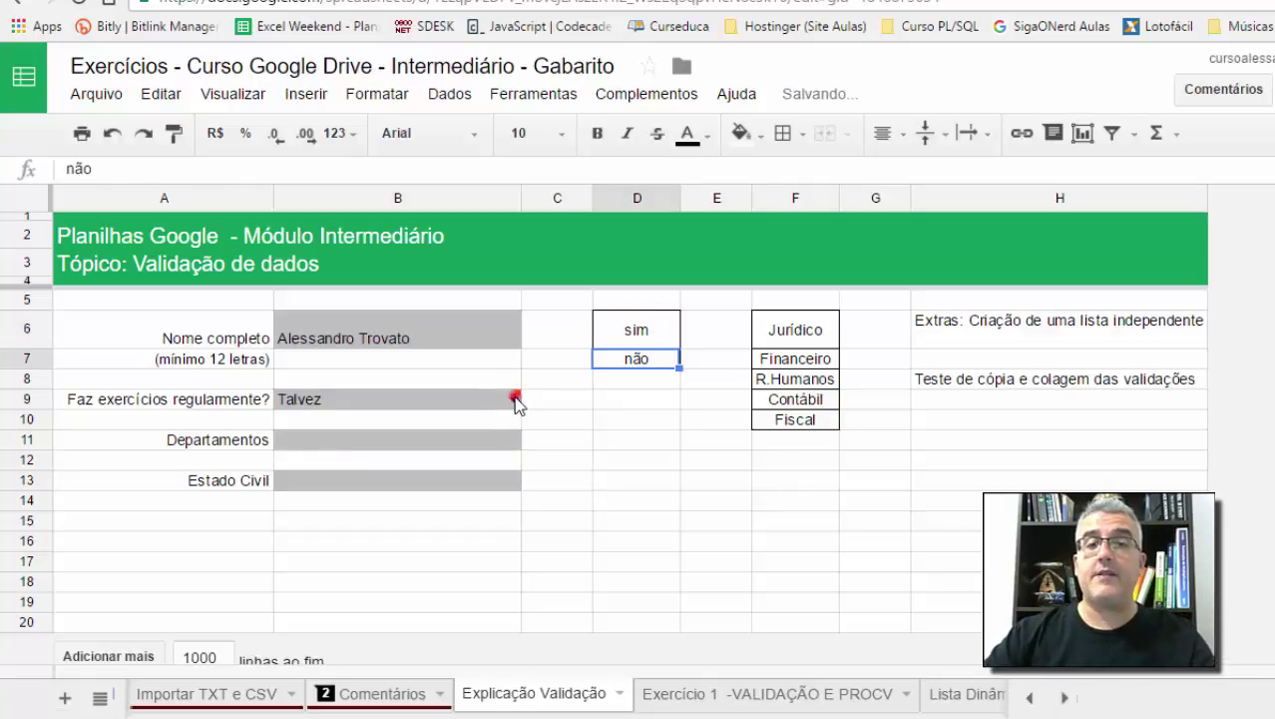
left_click(515, 399)
left_click(420, 427)
Step: Select the sim/não cells D6:D7, then the Contábil cell F9
left_click(637, 342)
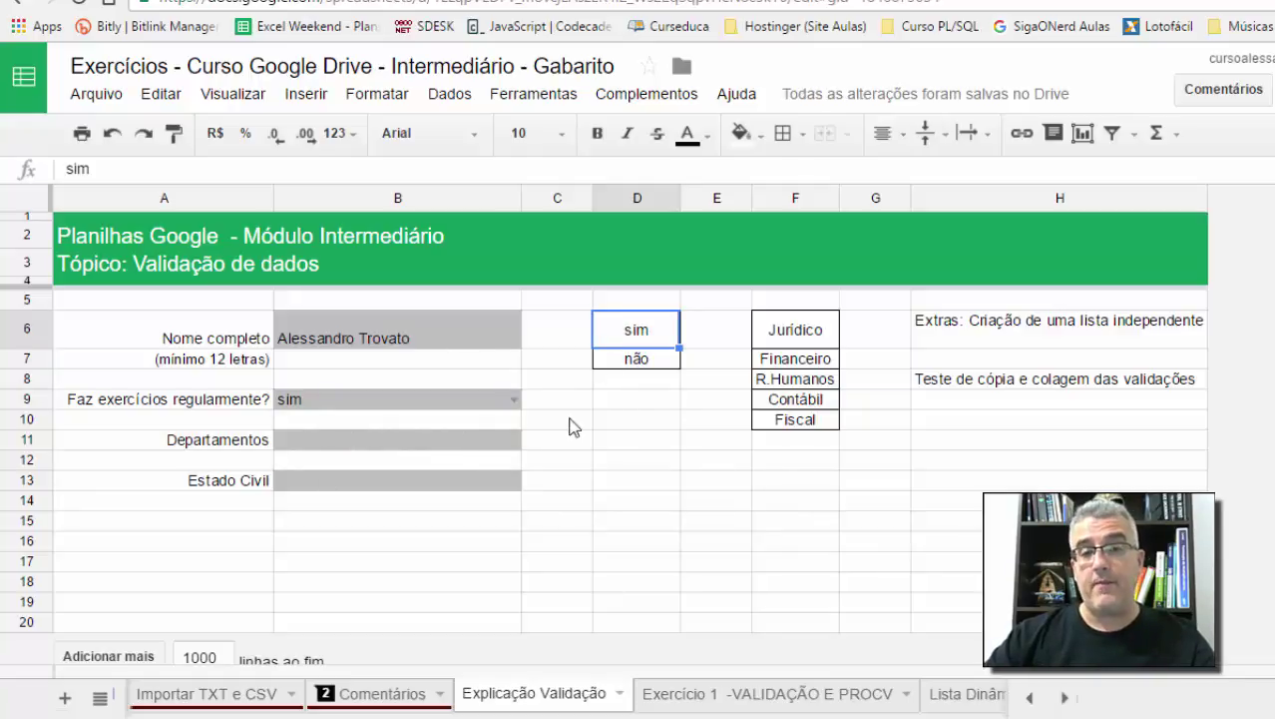
left_click(598, 413)
left_click(629, 330)
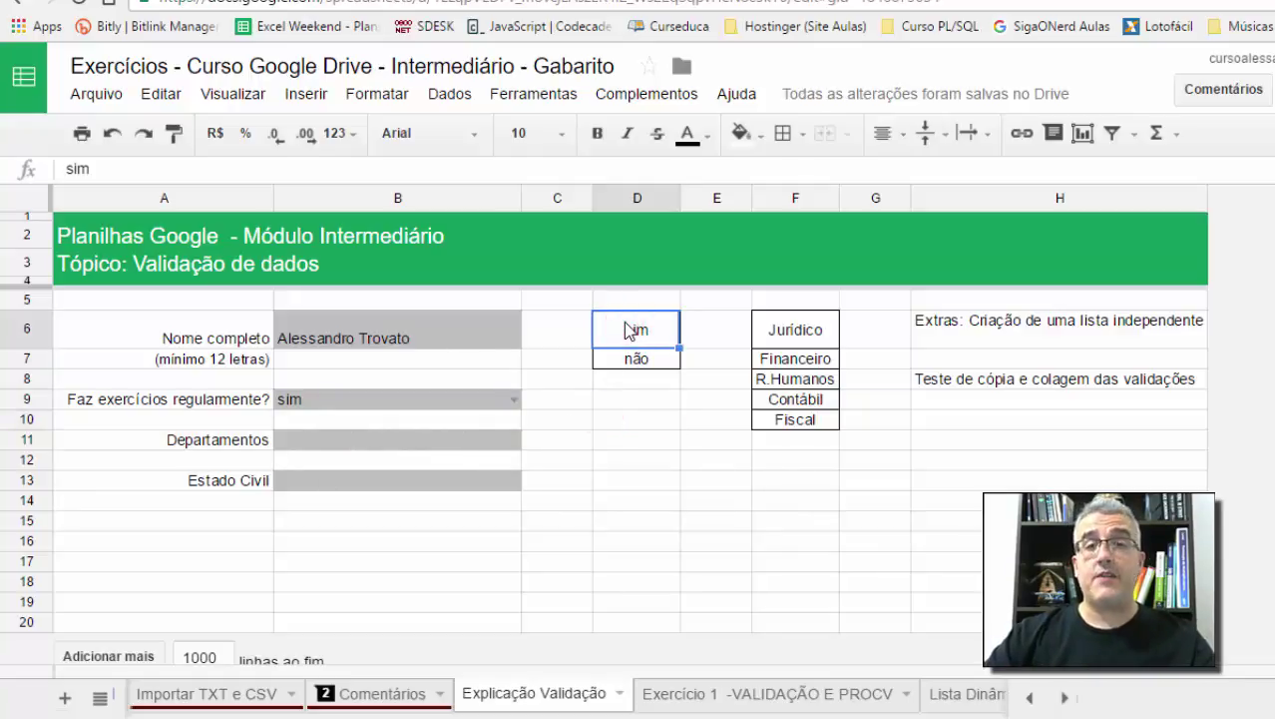
left_click(625, 363, "ctrl")
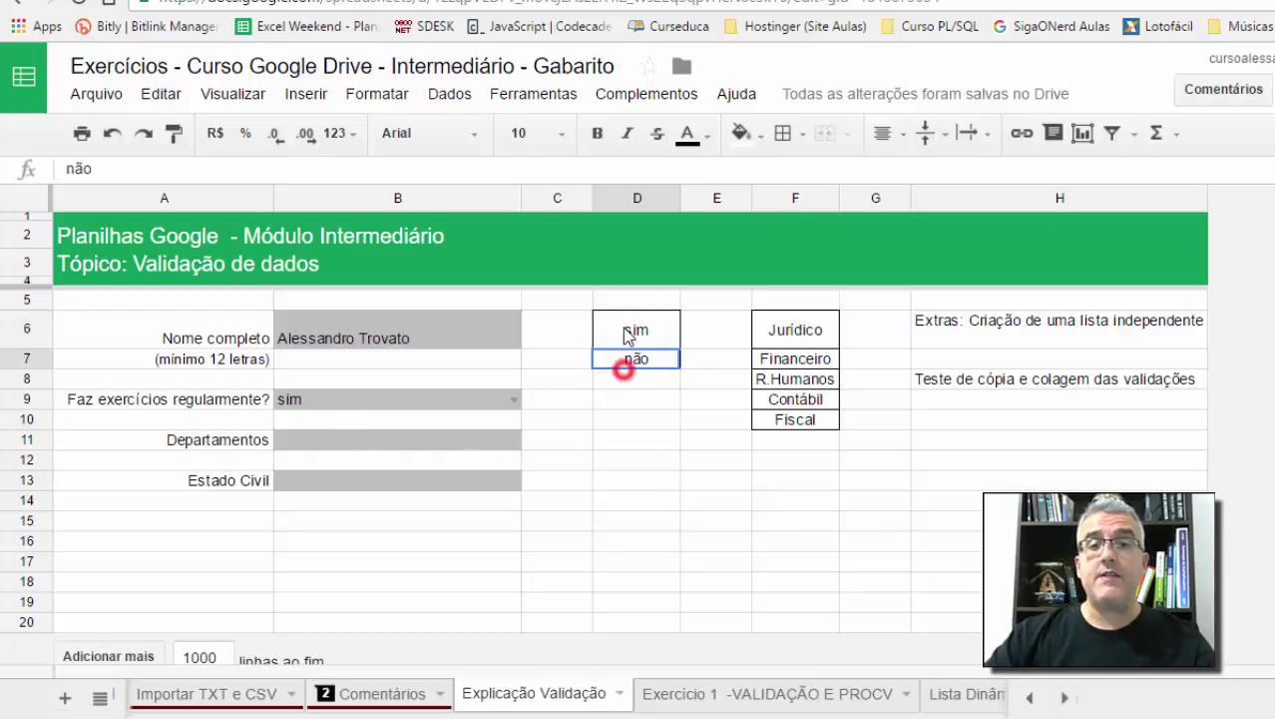
left_click(769, 403)
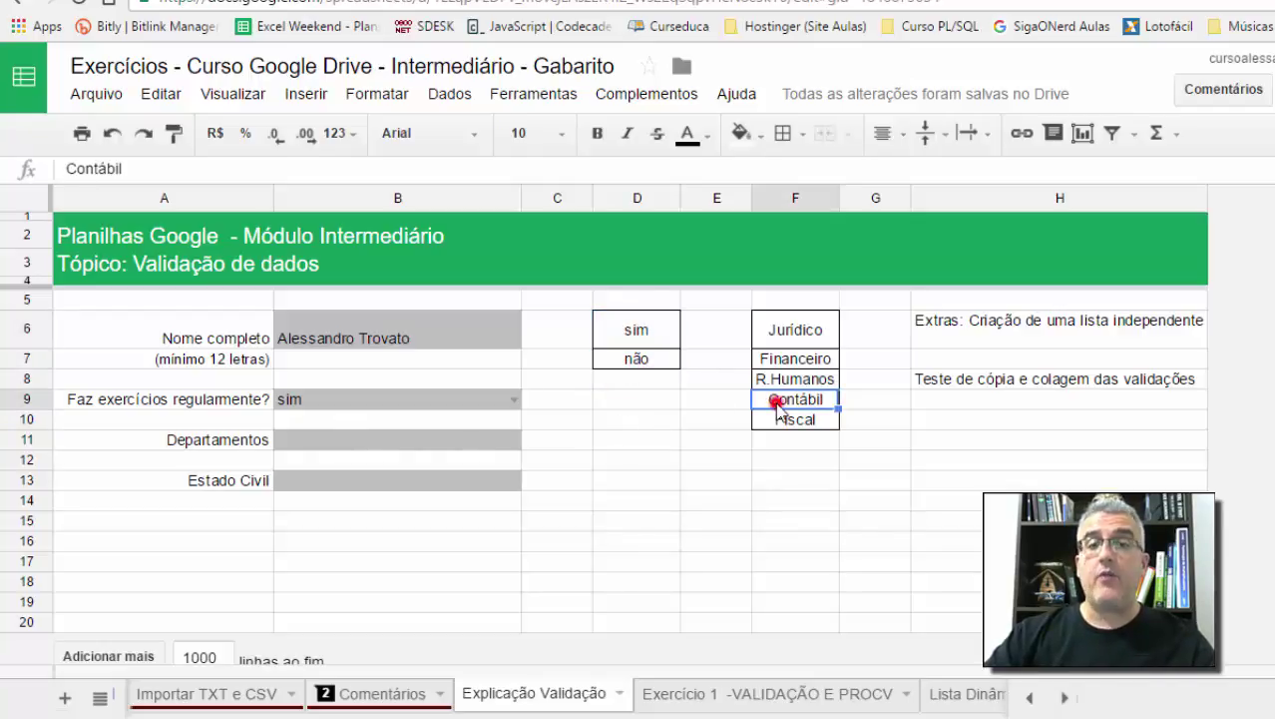
Step: Name the department list F6:F10 'Departamentos' via Data > Named ranges
left_click(766, 331)
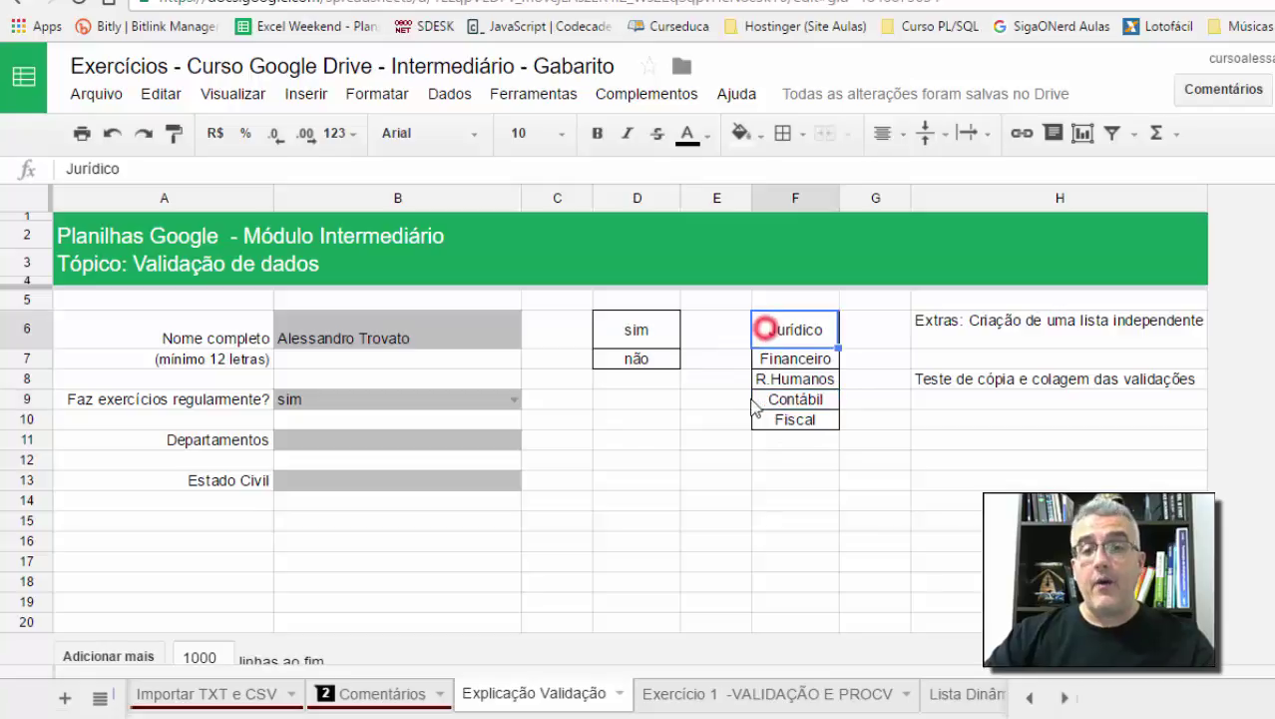
left_click(699, 399)
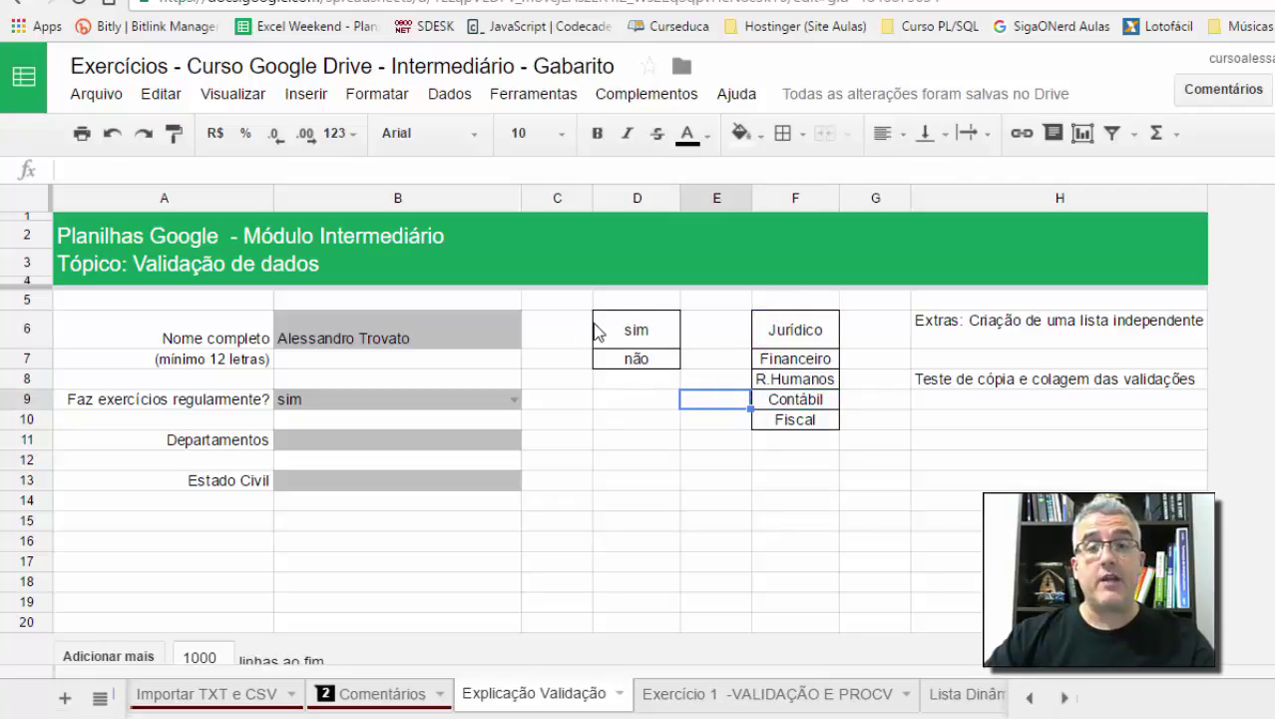
left_click_drag(781, 330, 799, 419)
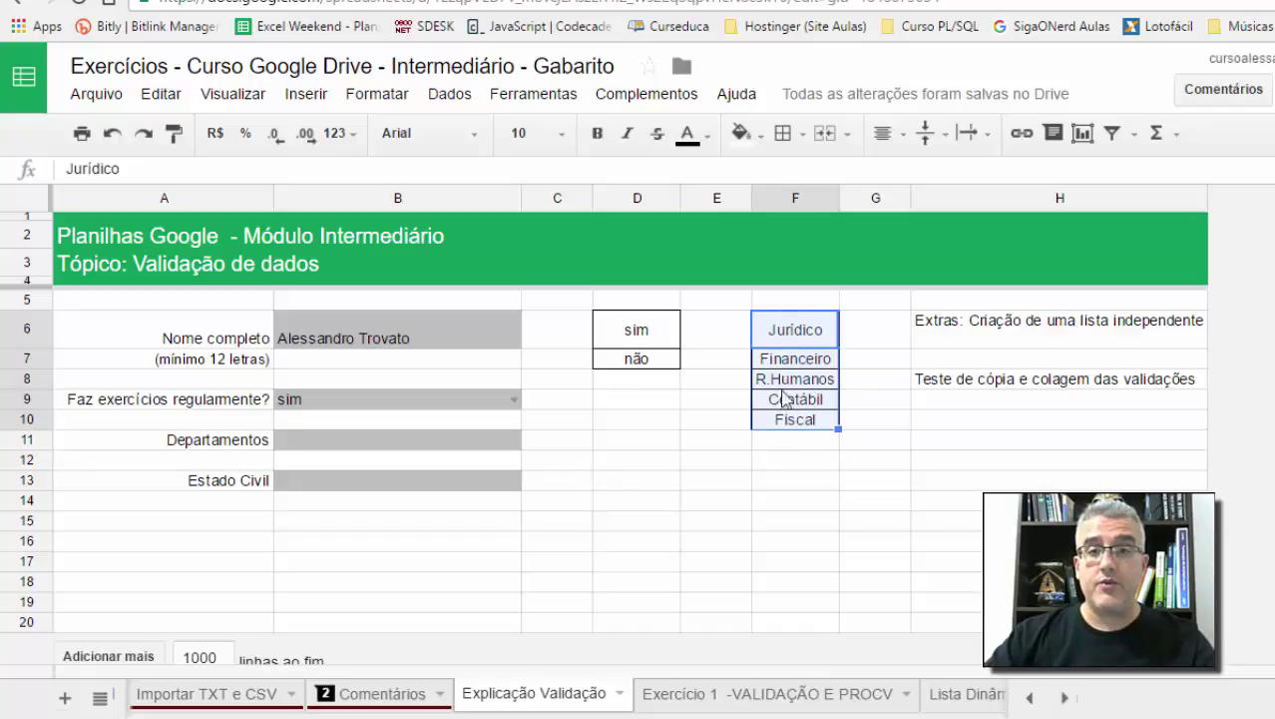
left_click(447, 111)
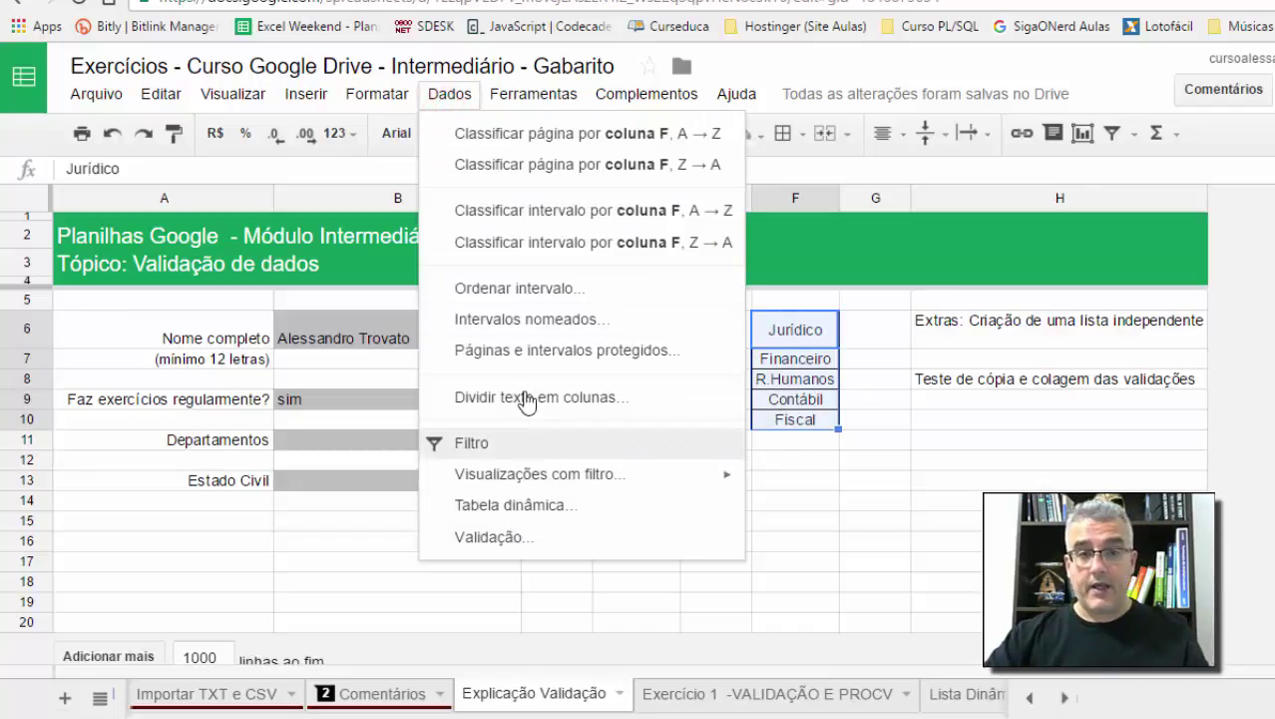
left_click(491, 536)
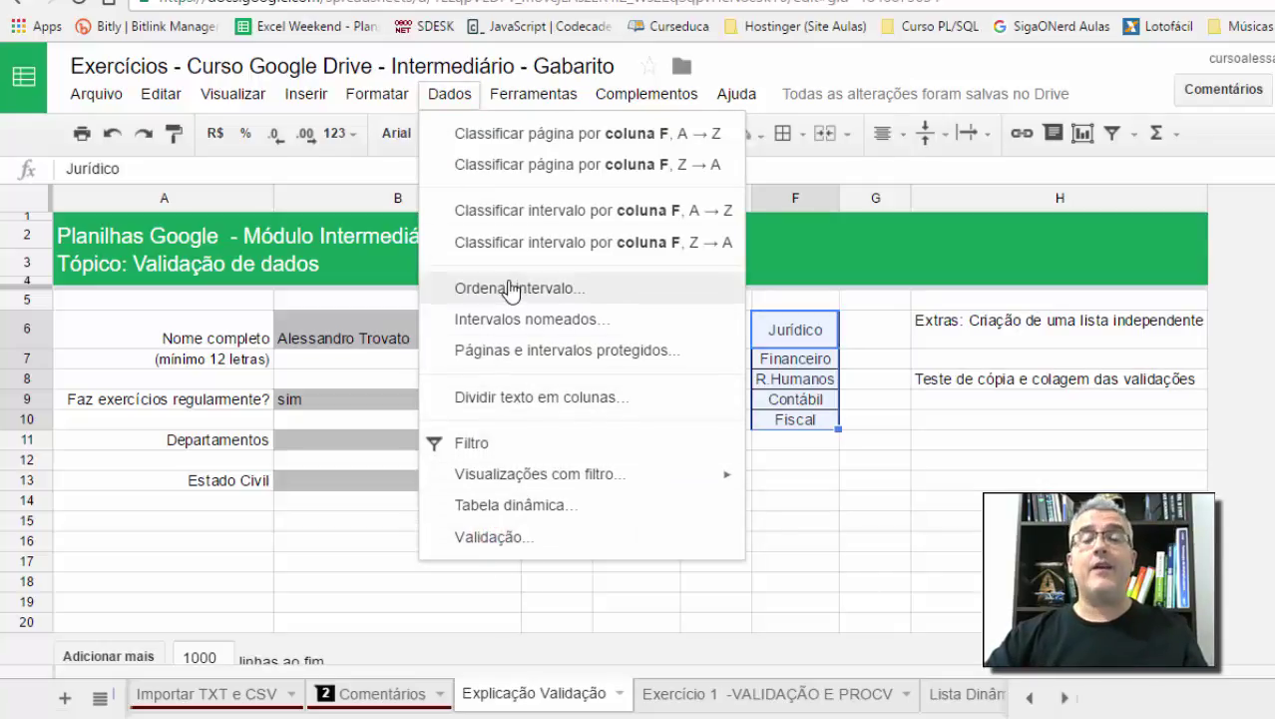
left_click(526, 319)
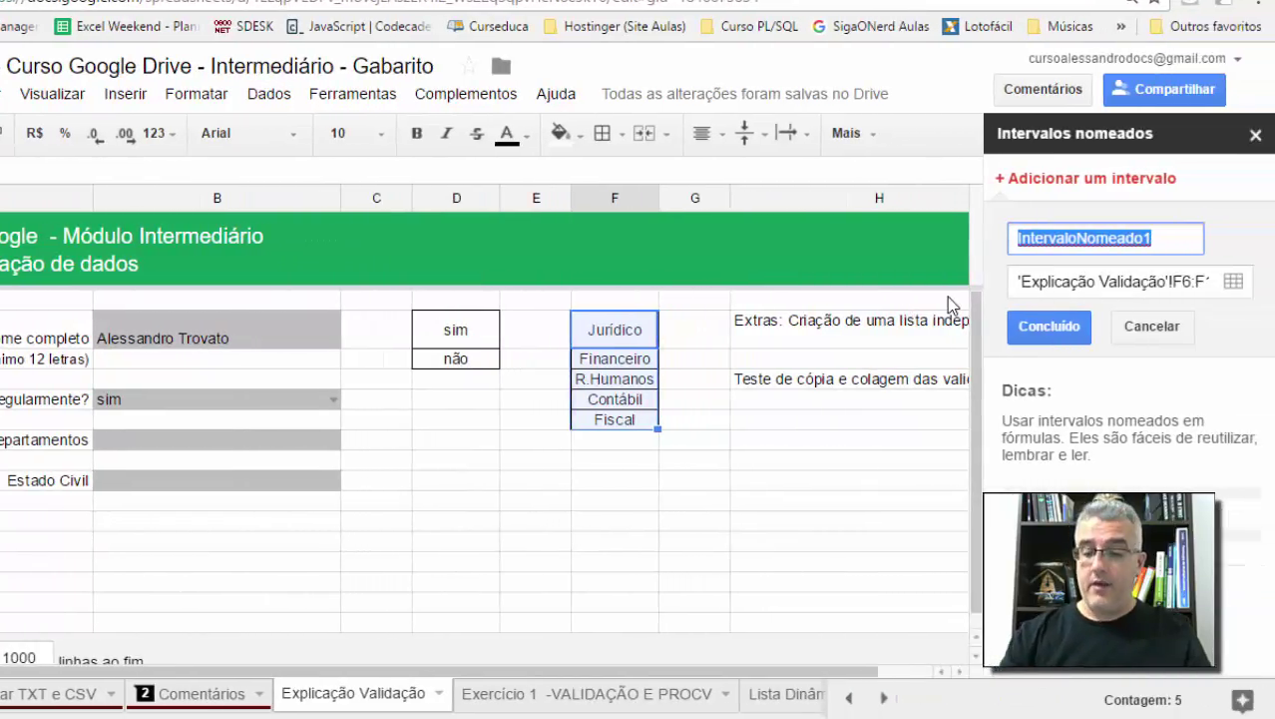
type("Departamentos")
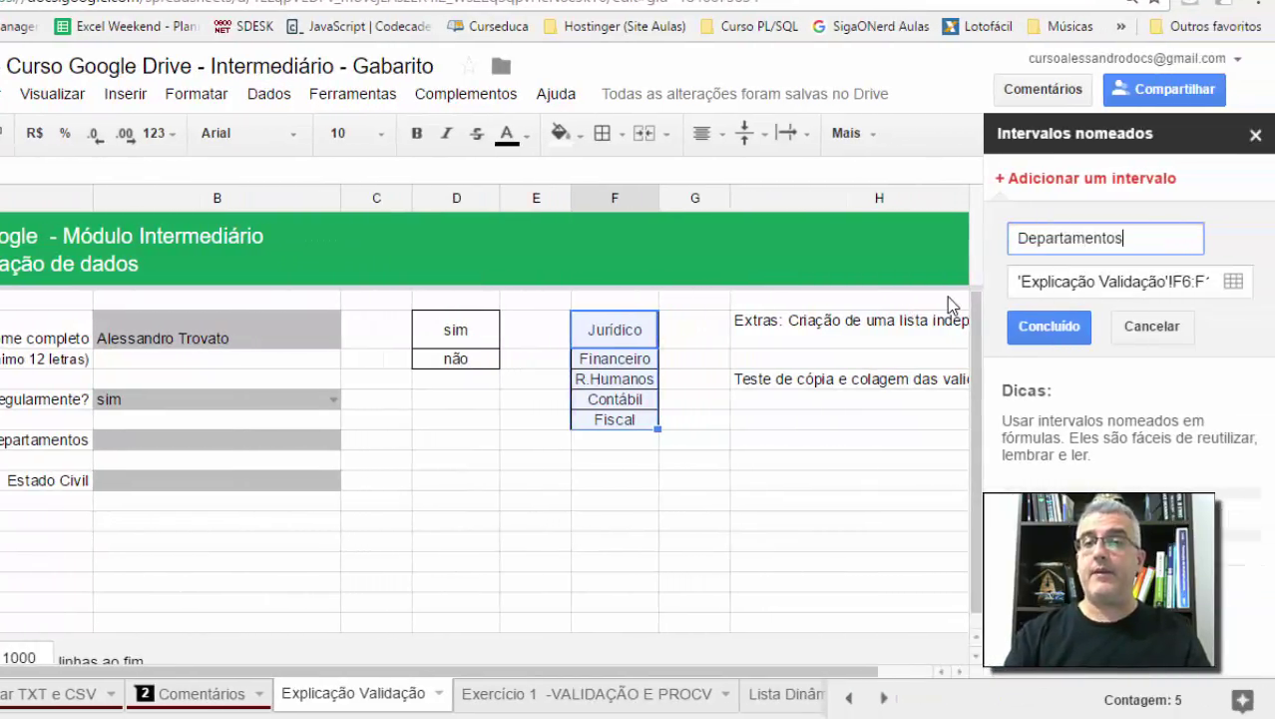
left_click_drag(1127, 281, 1272, 290)
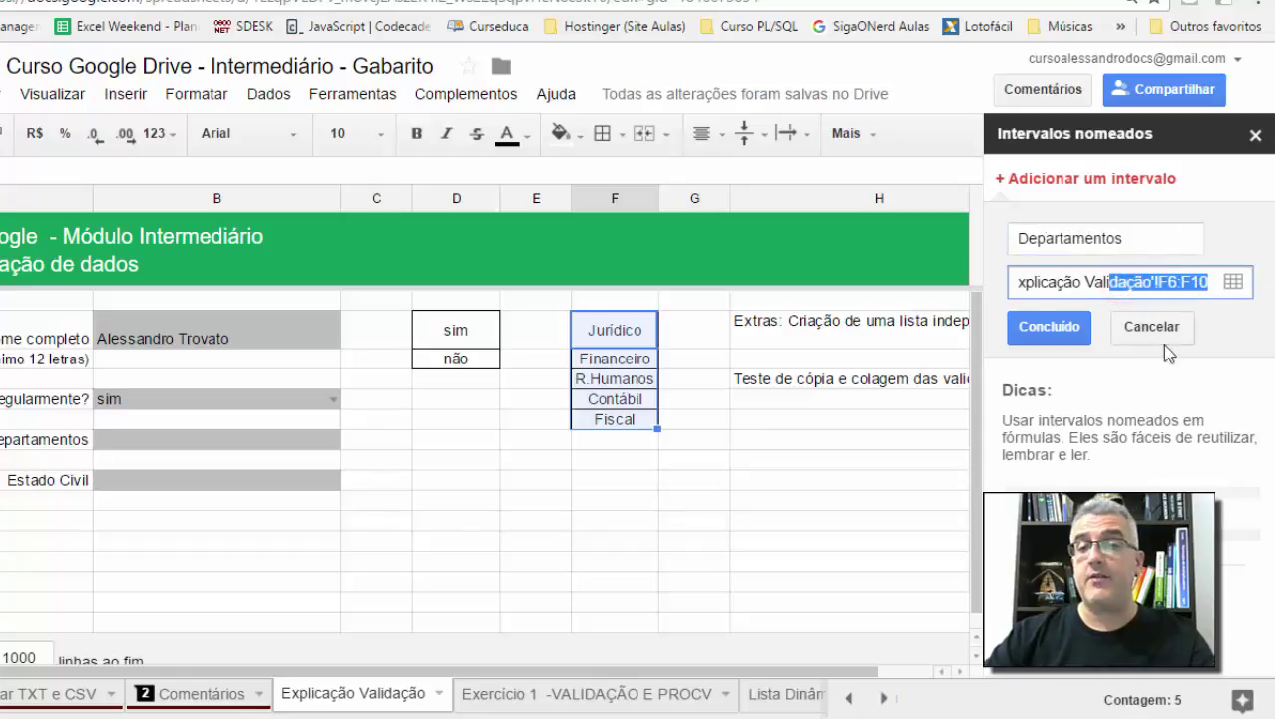
left_click(1049, 325)
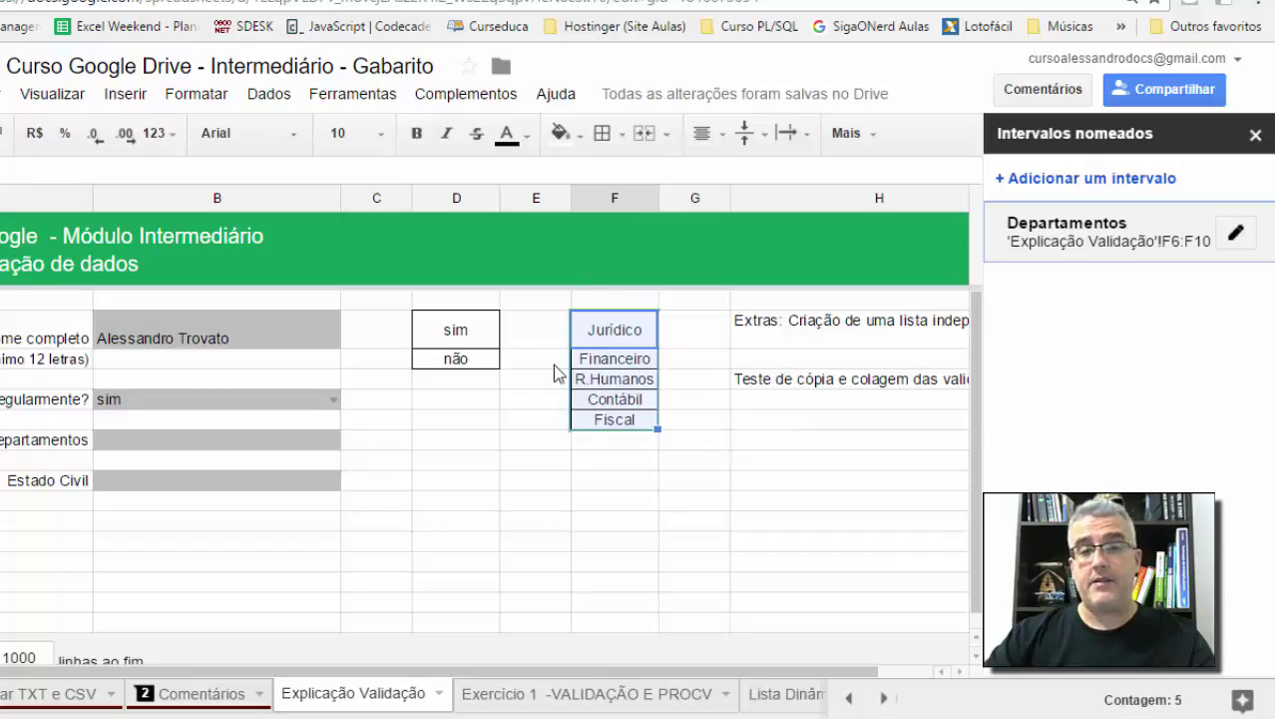
left_click(114, 444)
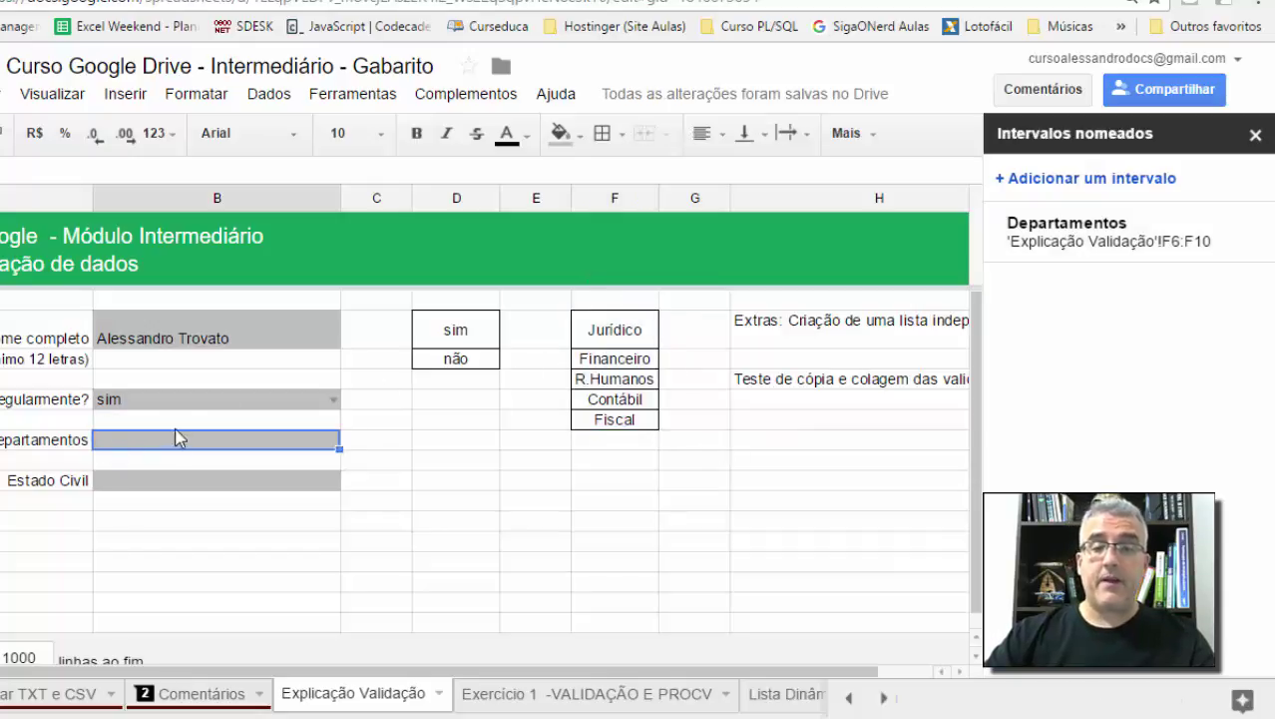
Step: Give B11 a dropdown from the Departamentos range that rejects invalid input
left_click(269, 93)
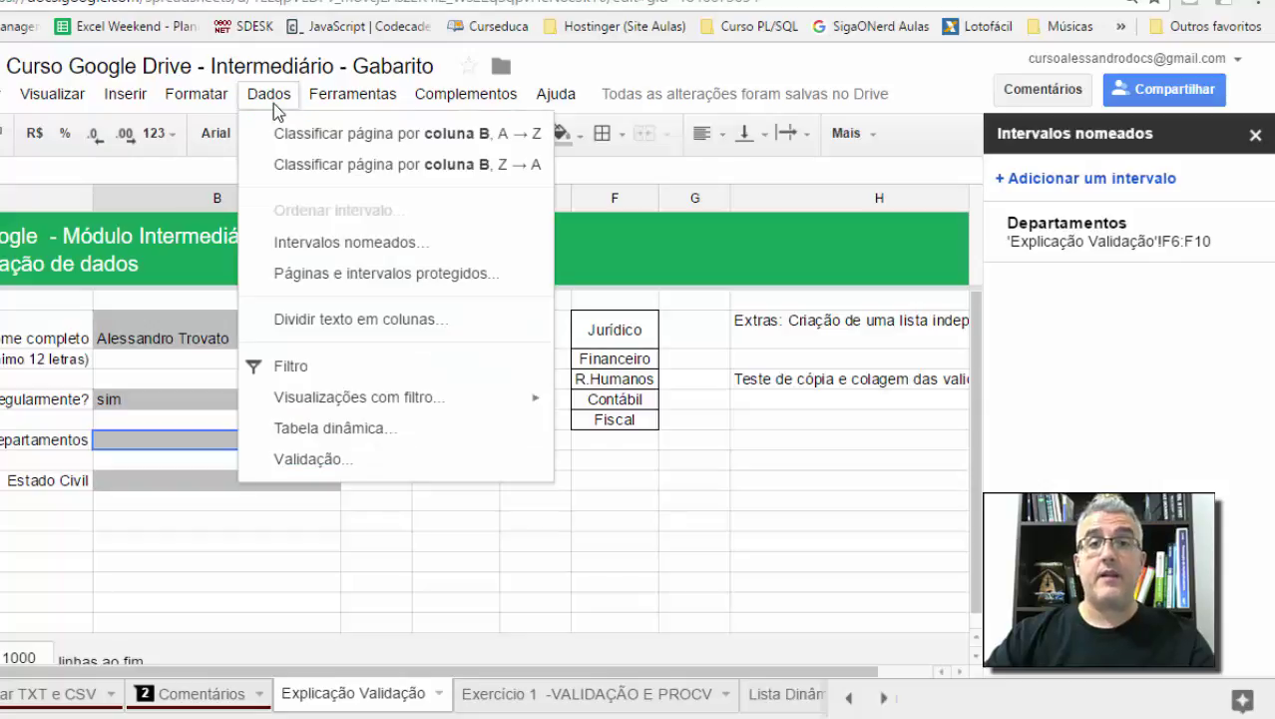
left_click(316, 459)
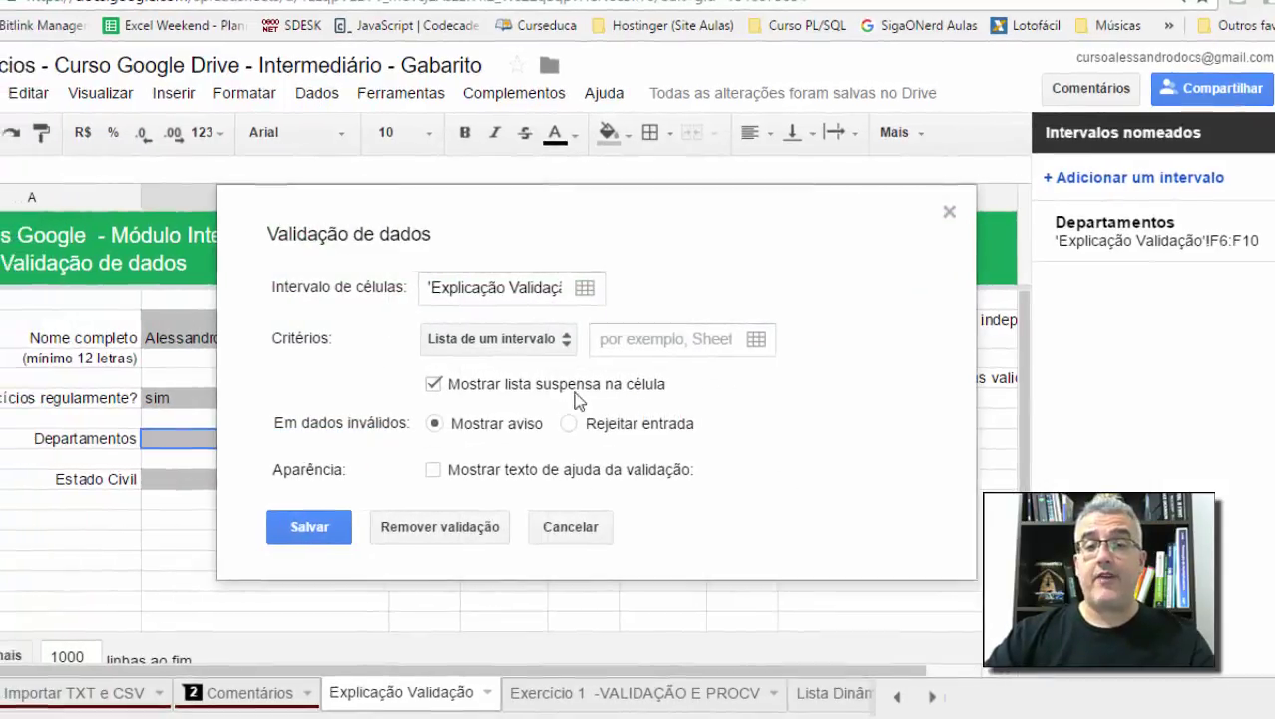
left_click(450, 342)
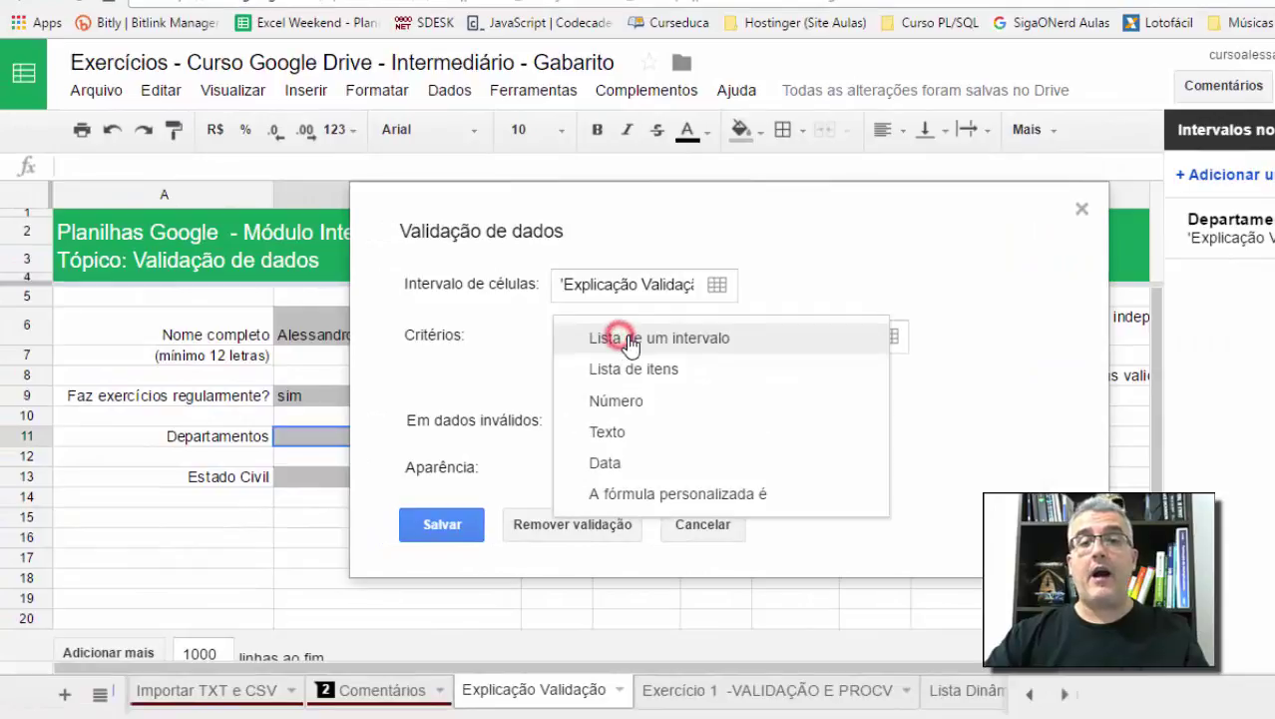
left_click(629, 340)
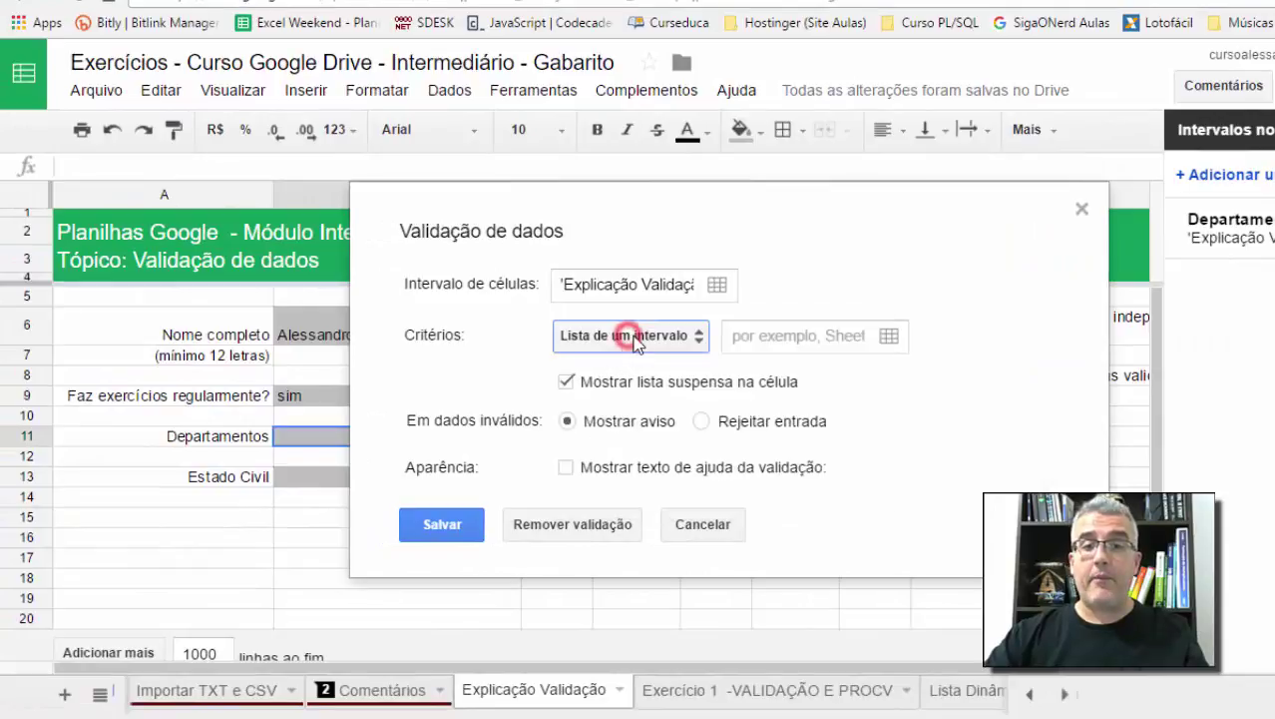
left_click(796, 337)
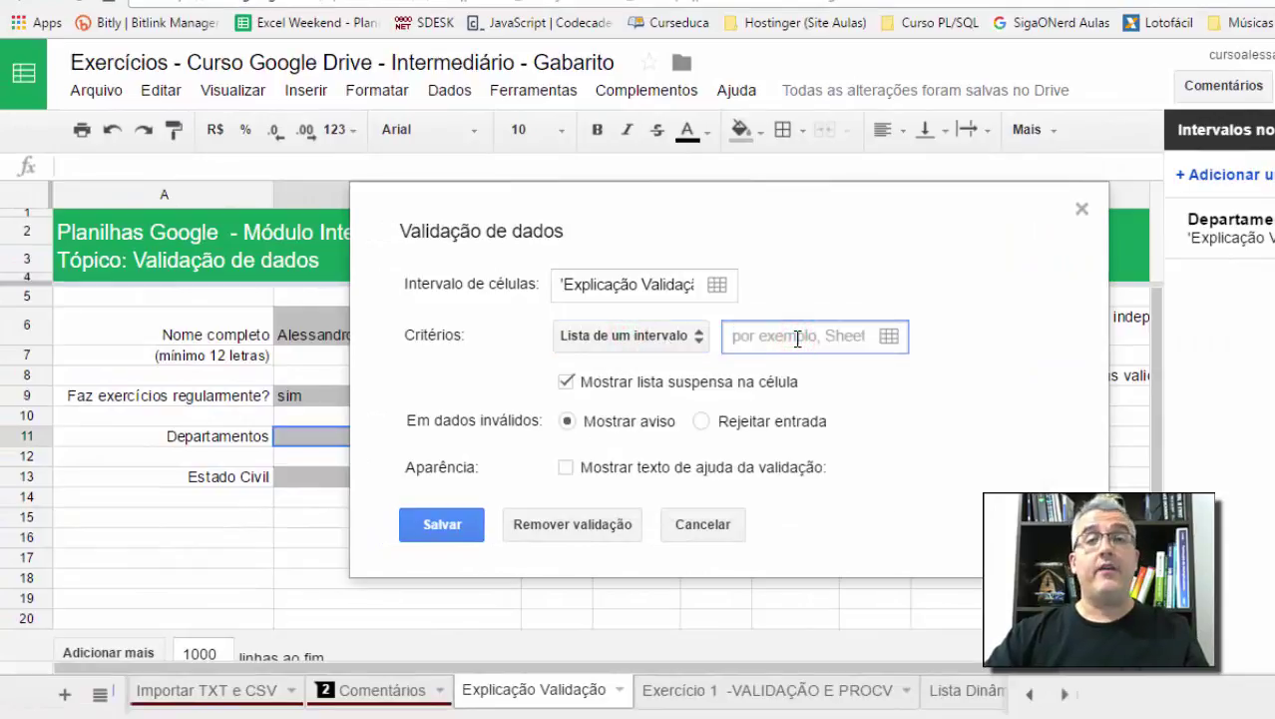
type("D")
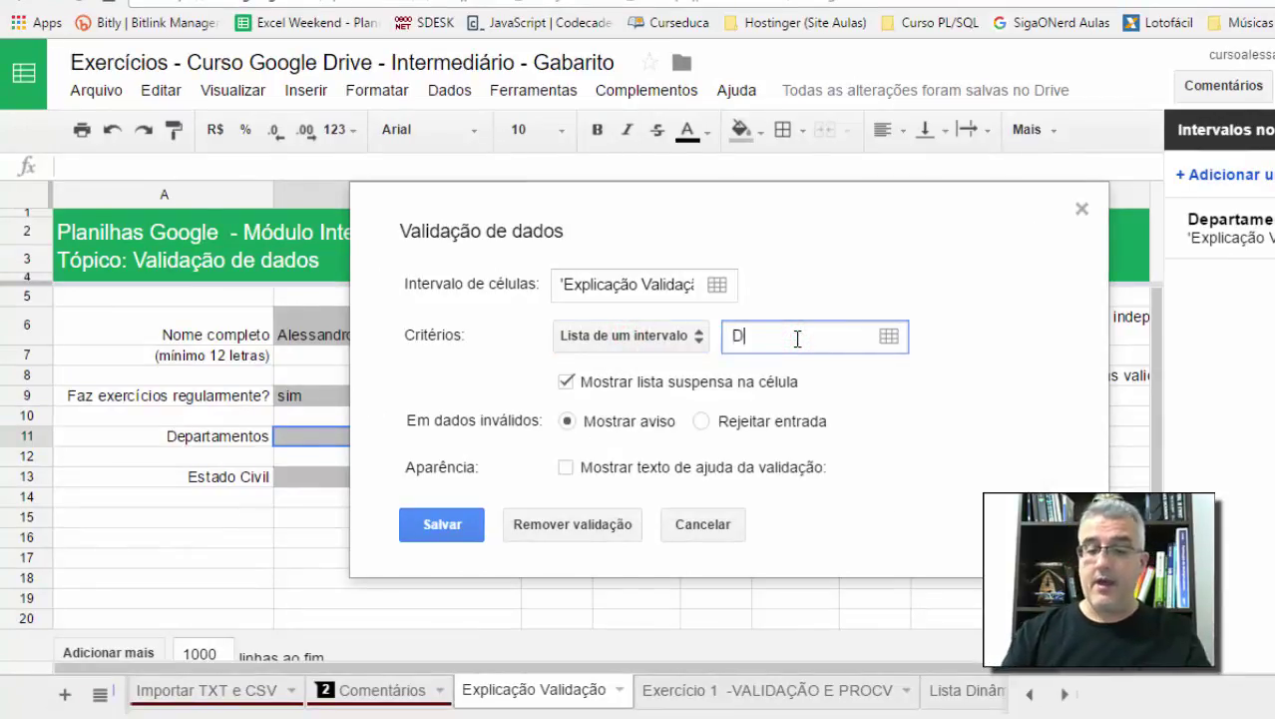
type("epartamentos")
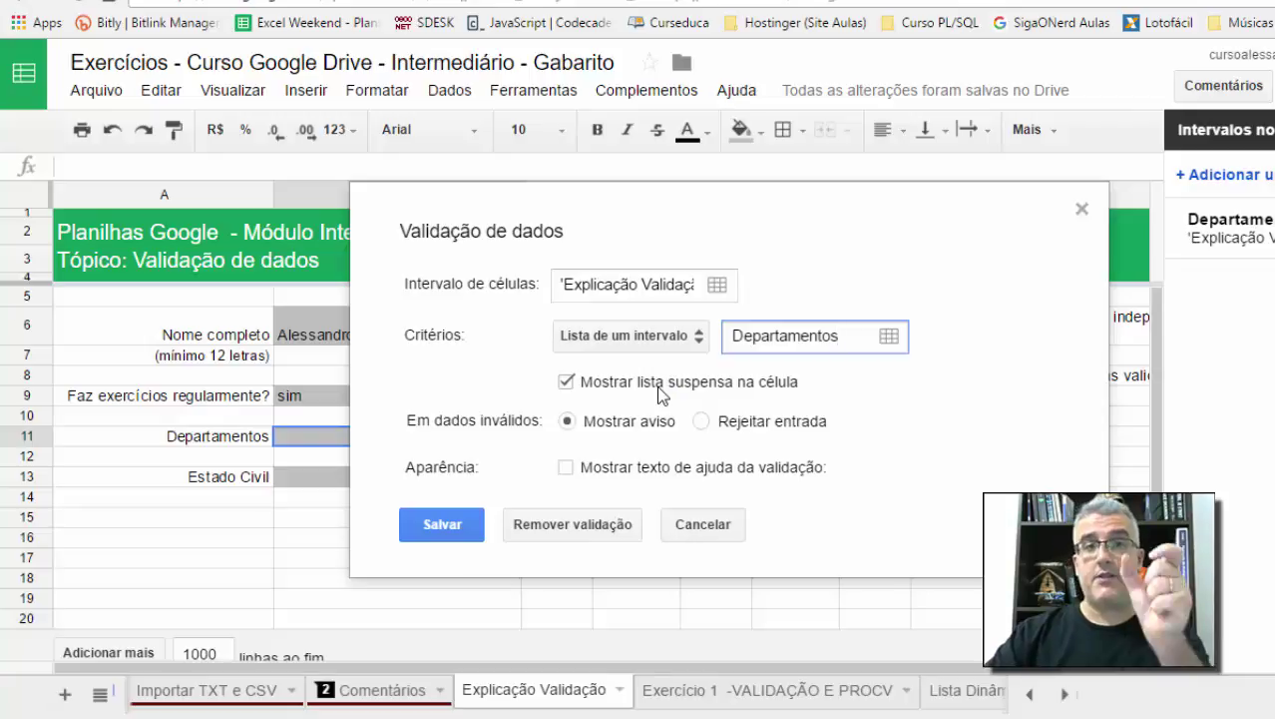
left_click(702, 420)
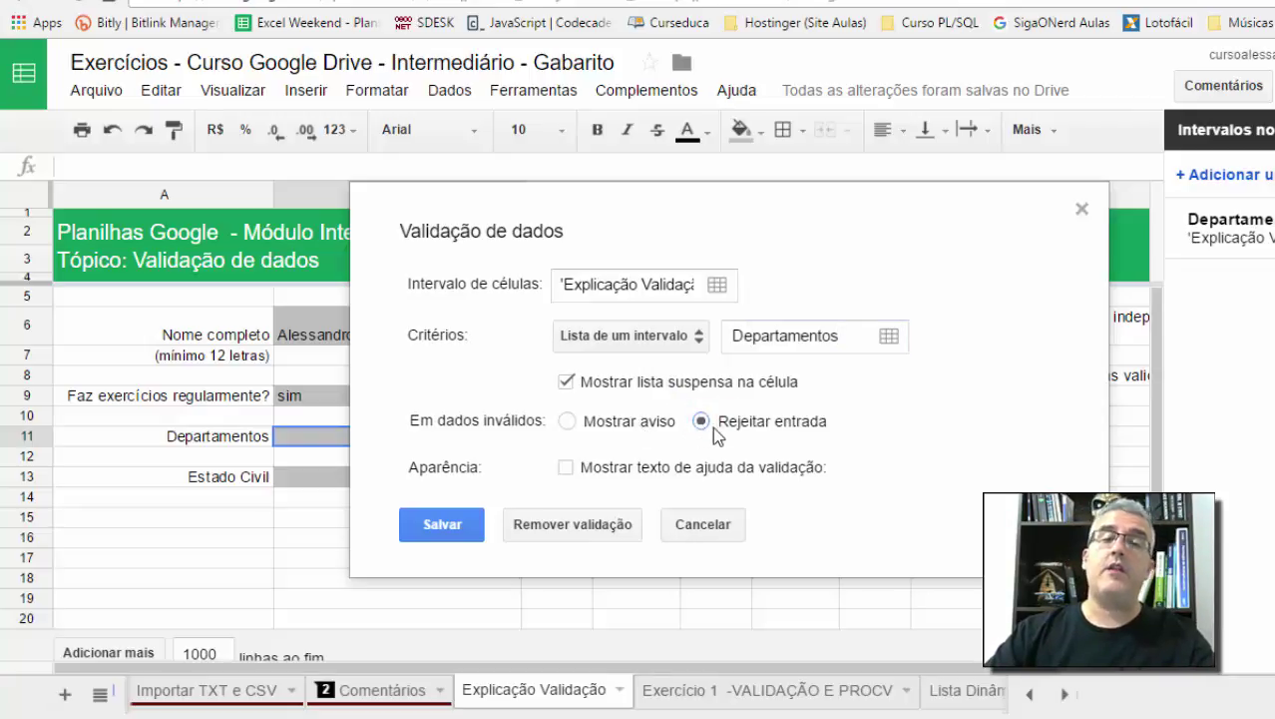
left_click(476, 529)
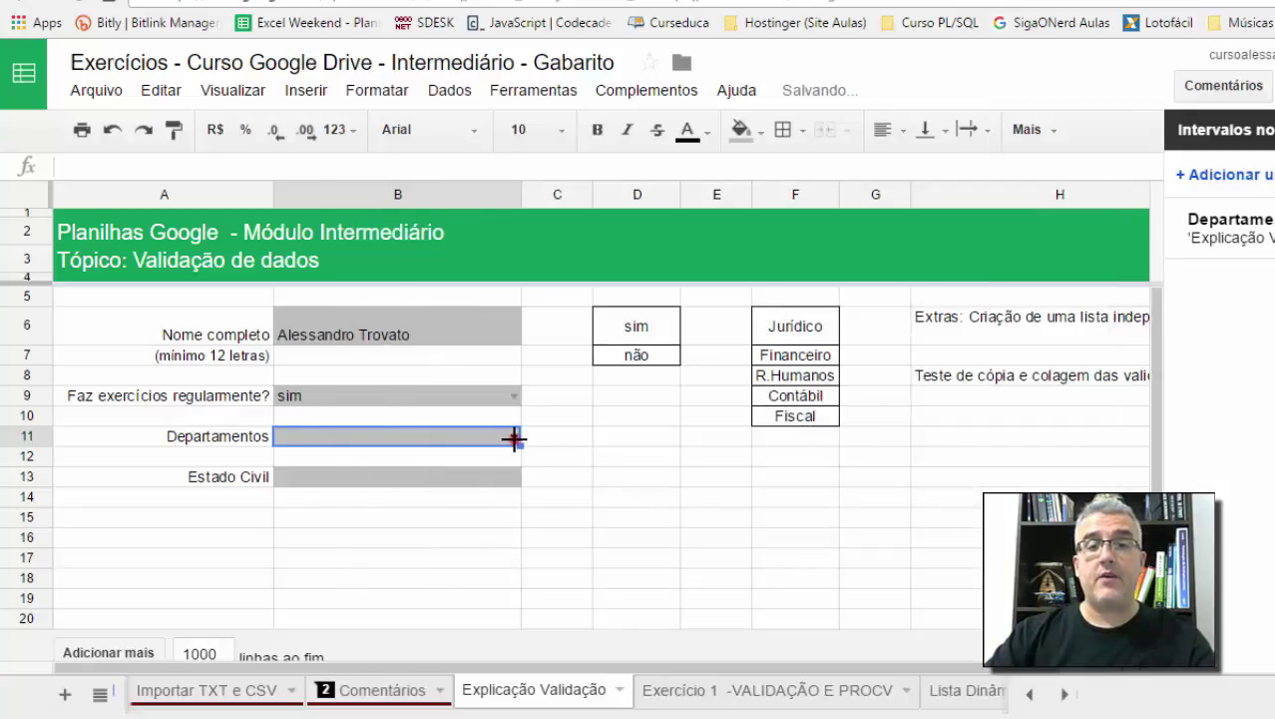
Step: Set B11 to R.Humanos and close the Named ranges panel
left_click(510, 440)
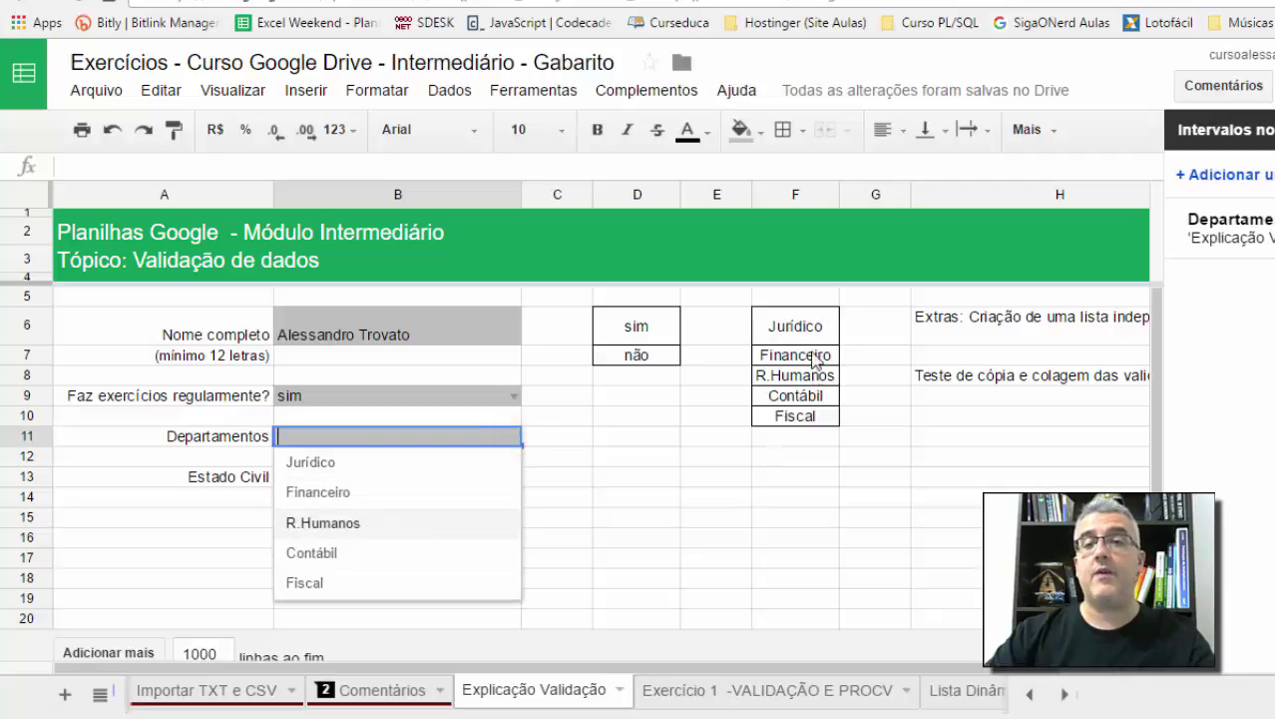
left_click(339, 516)
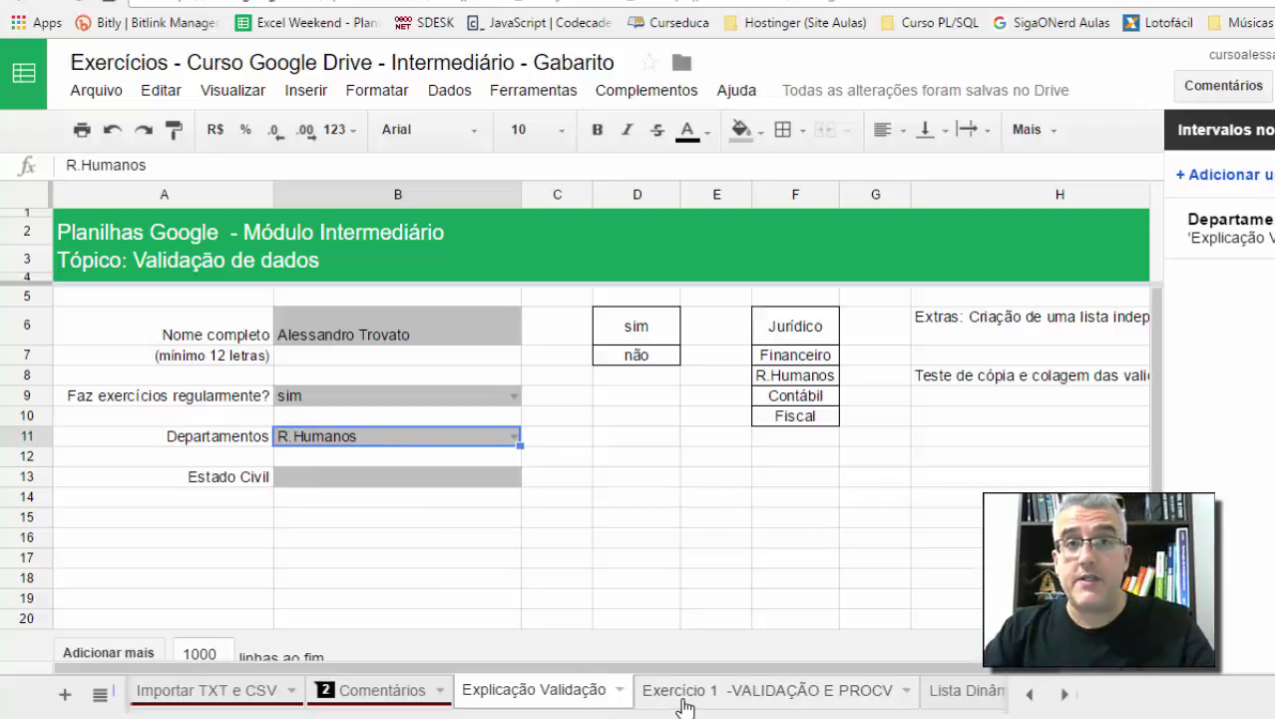
left_click(1274, 130)
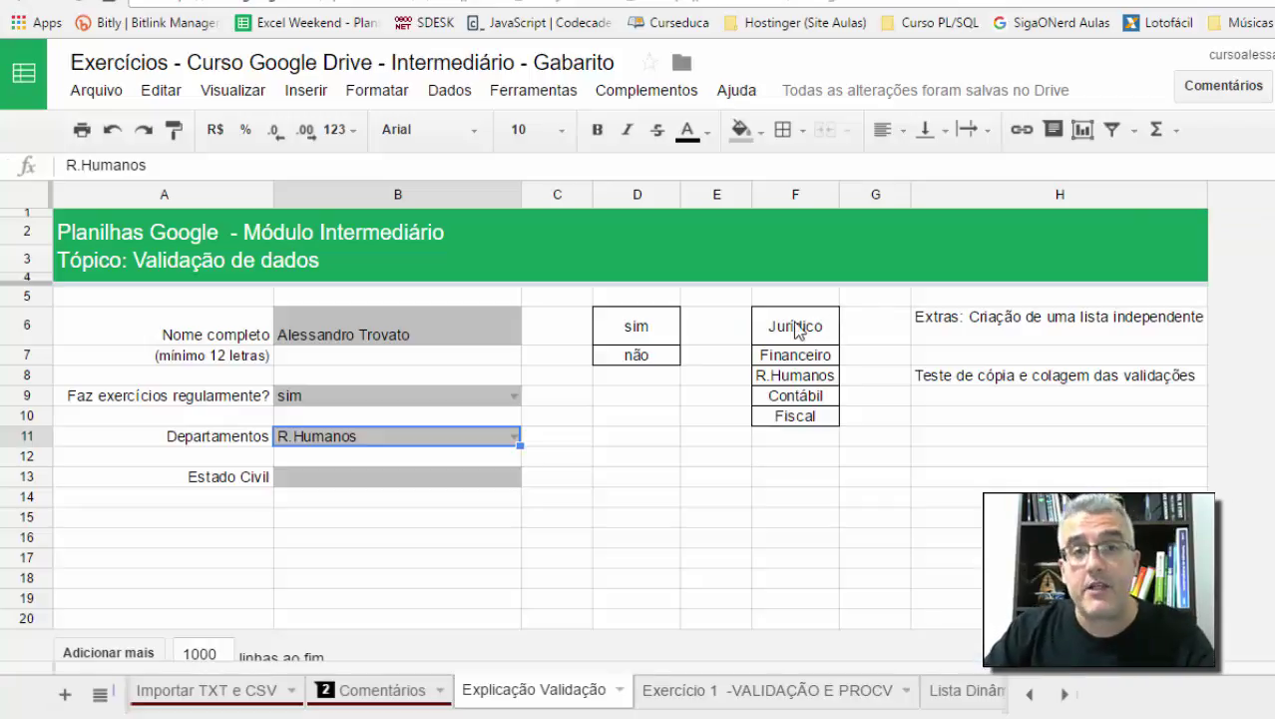
left_click(387, 460)
left_click(387, 476)
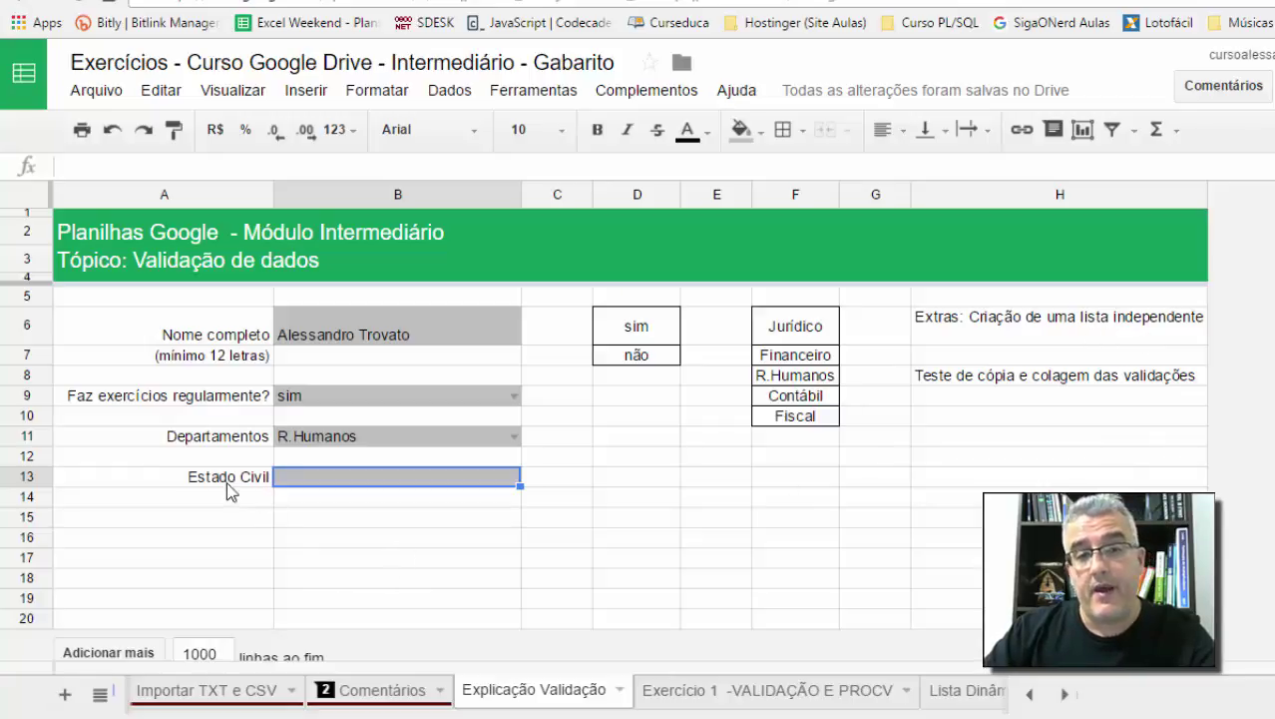
Step: Give B13 a list-of-items dropdown with Casado(a), Solteiro(a), Divorciado(a), rejecting other entries
left_click(342, 478)
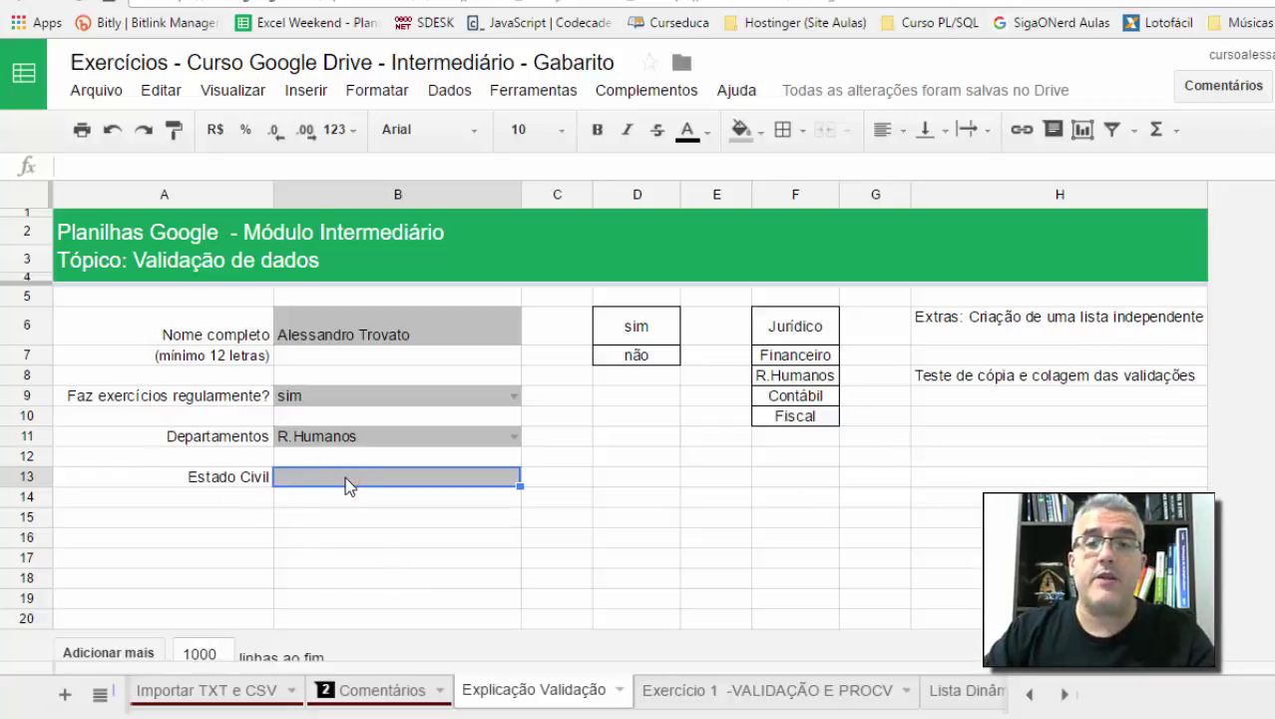
left_click(450, 100)
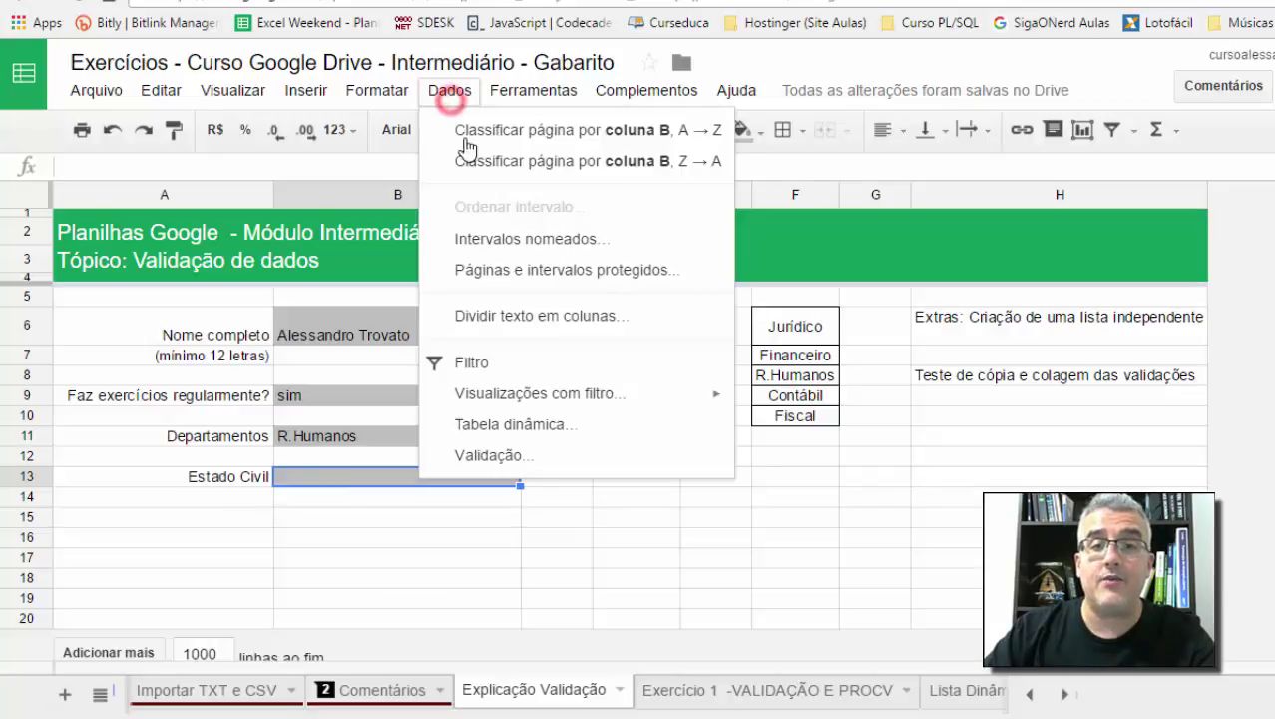
left_click(512, 454)
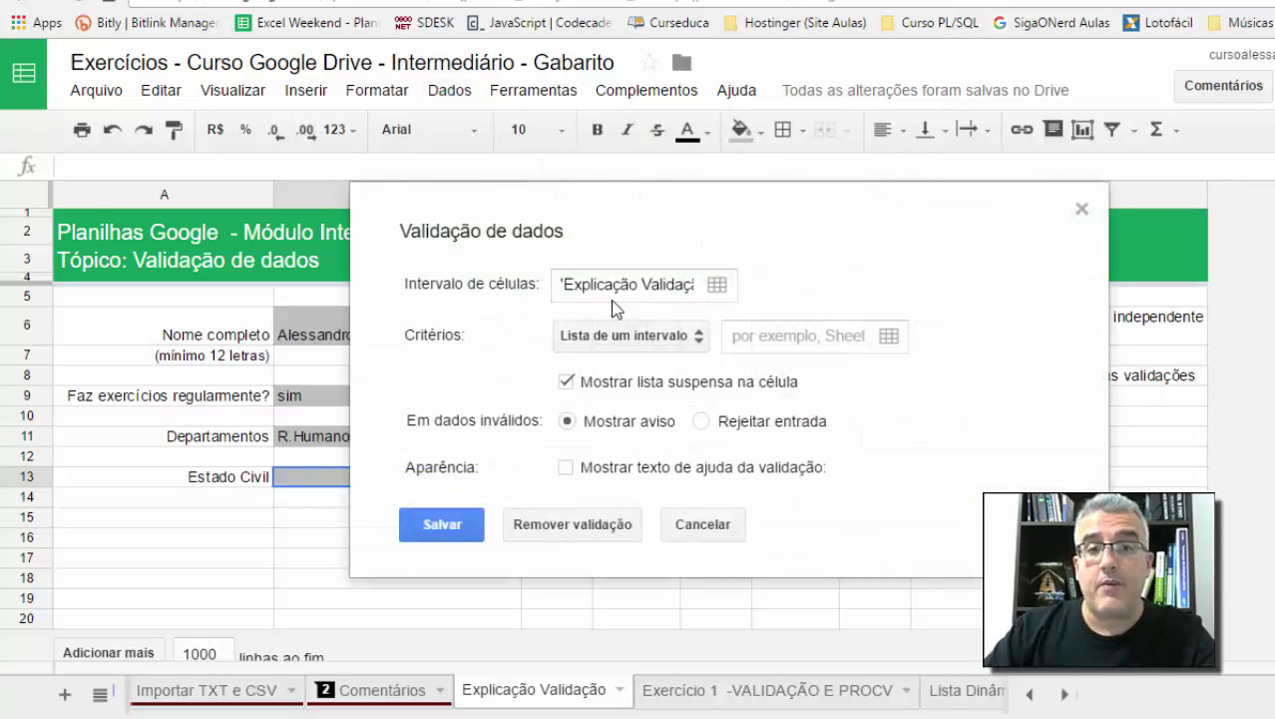
left_click(602, 345)
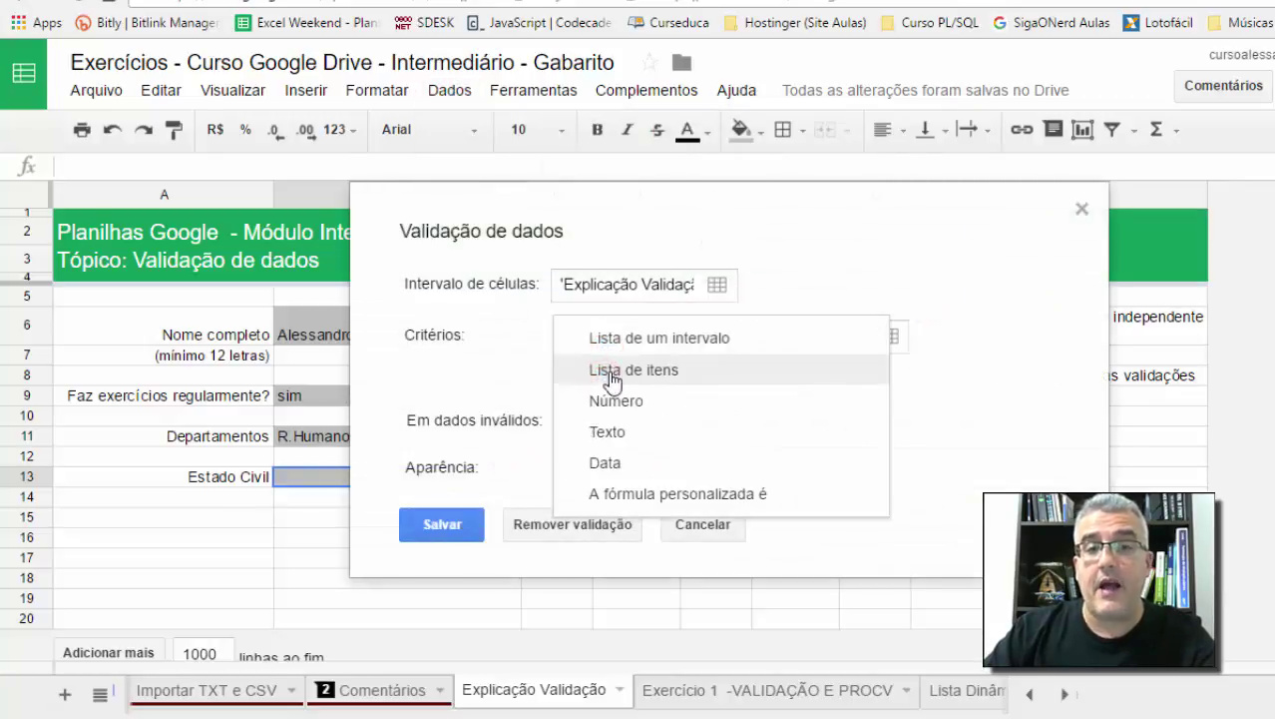
left_click(664, 376)
left_click(734, 339)
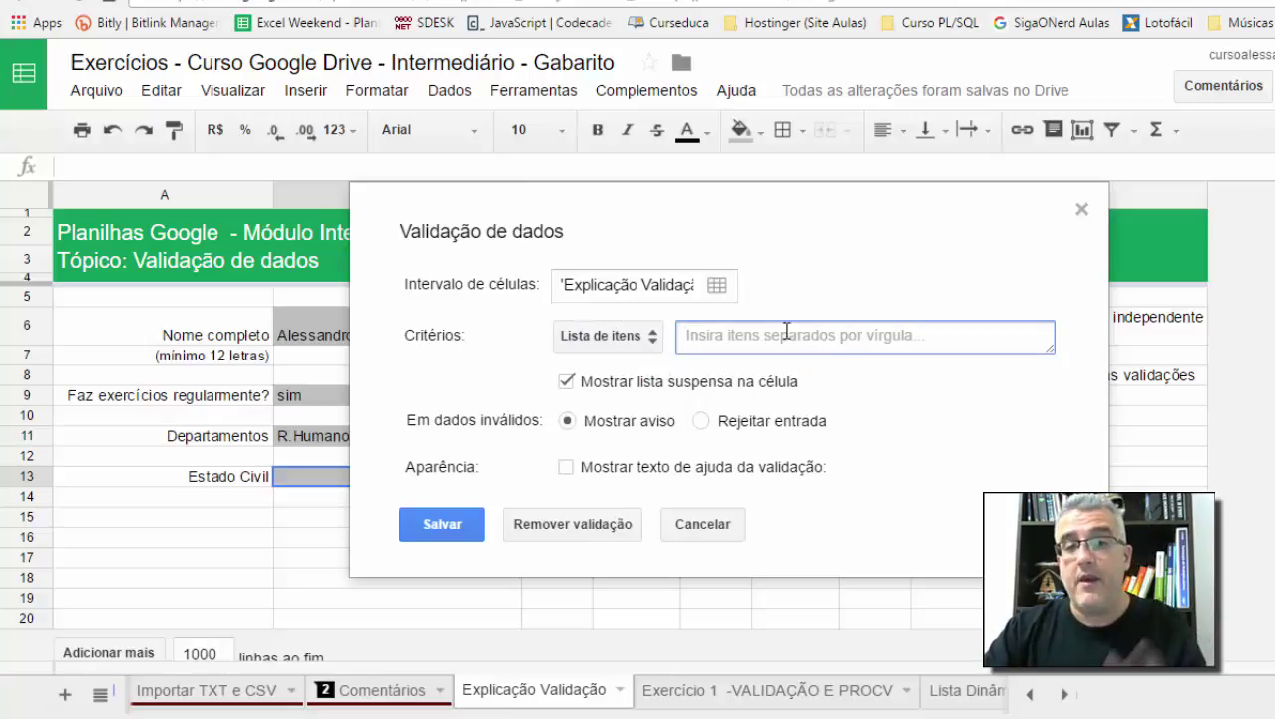
type("Casado(a), Solteiro(a), Divord")
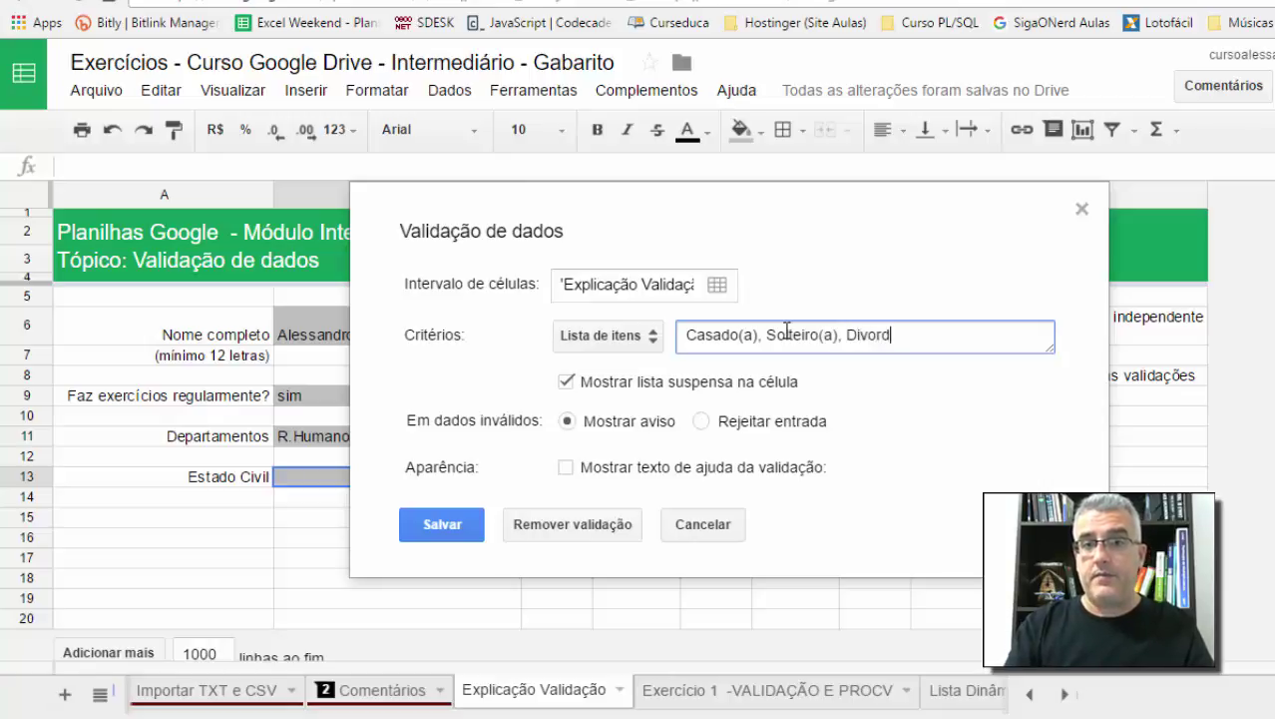
type("o(a")
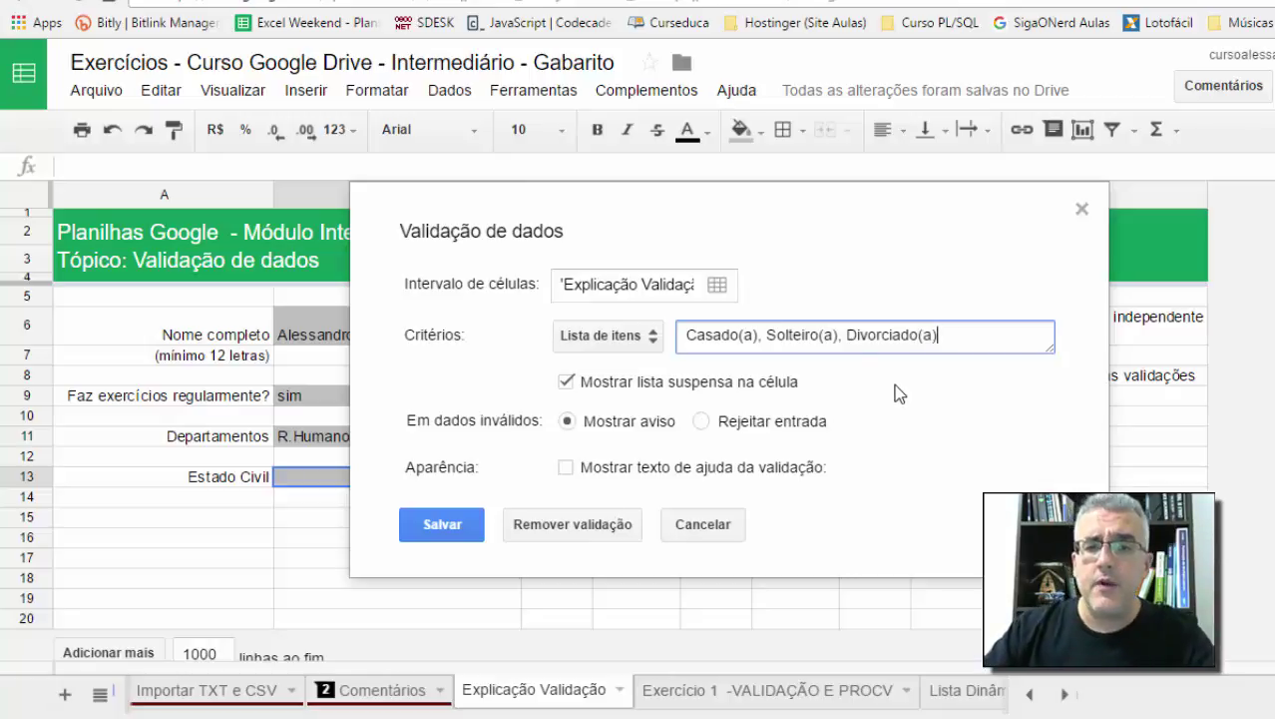
left_click(704, 422)
left_click(465, 511)
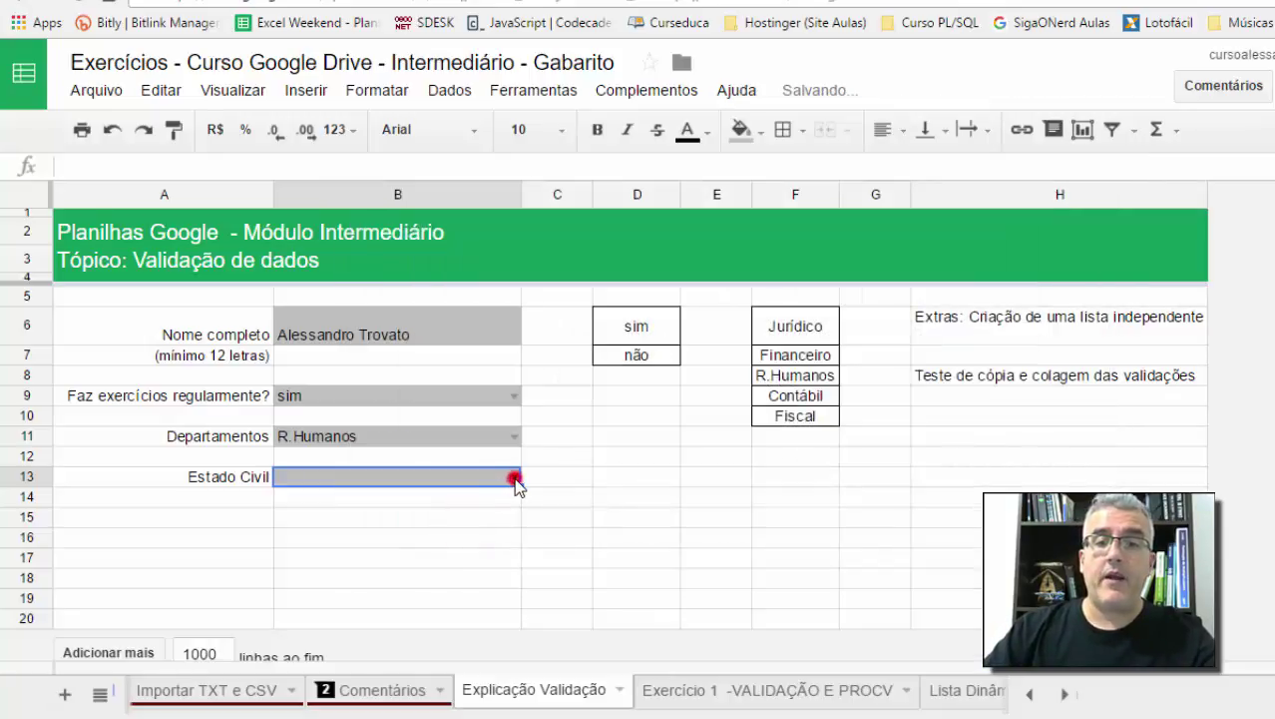
left_click(515, 480)
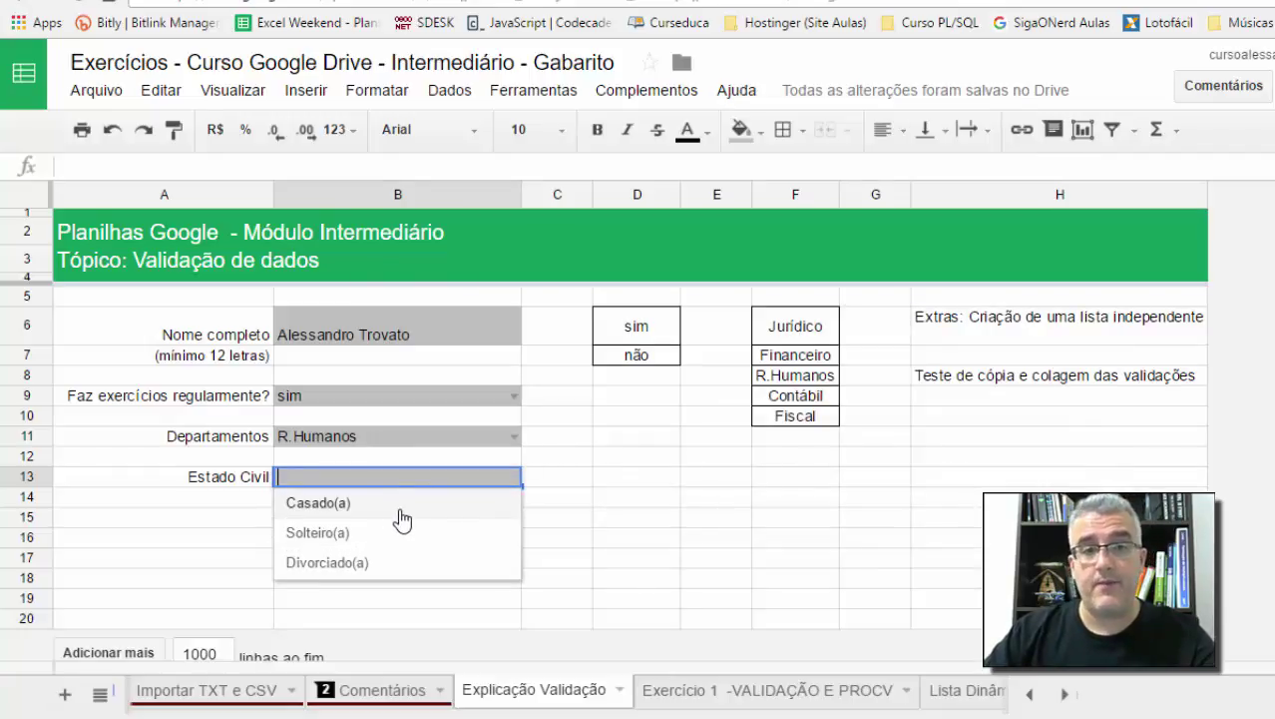
left_click(637, 496)
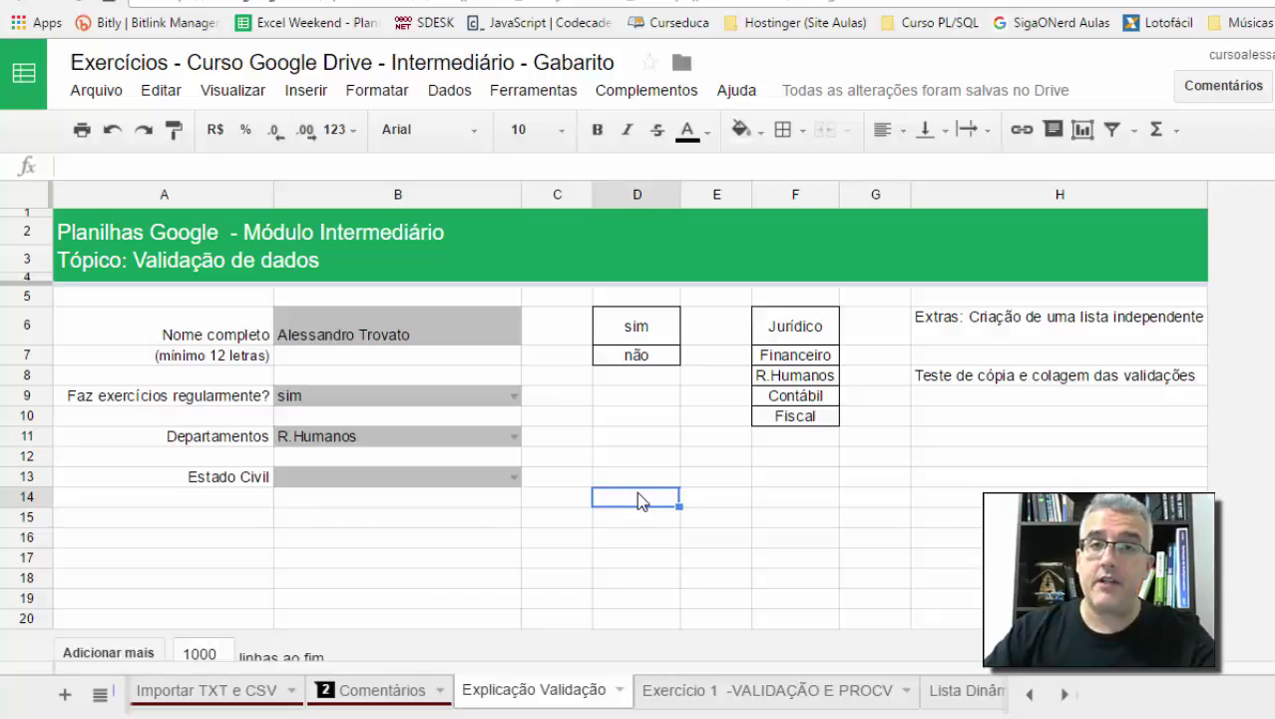
Step: Paste the form block A6:B13 into the Comentários sheet at A11 and autofit columns A and B
left_click_drag(225, 330, 454, 476)
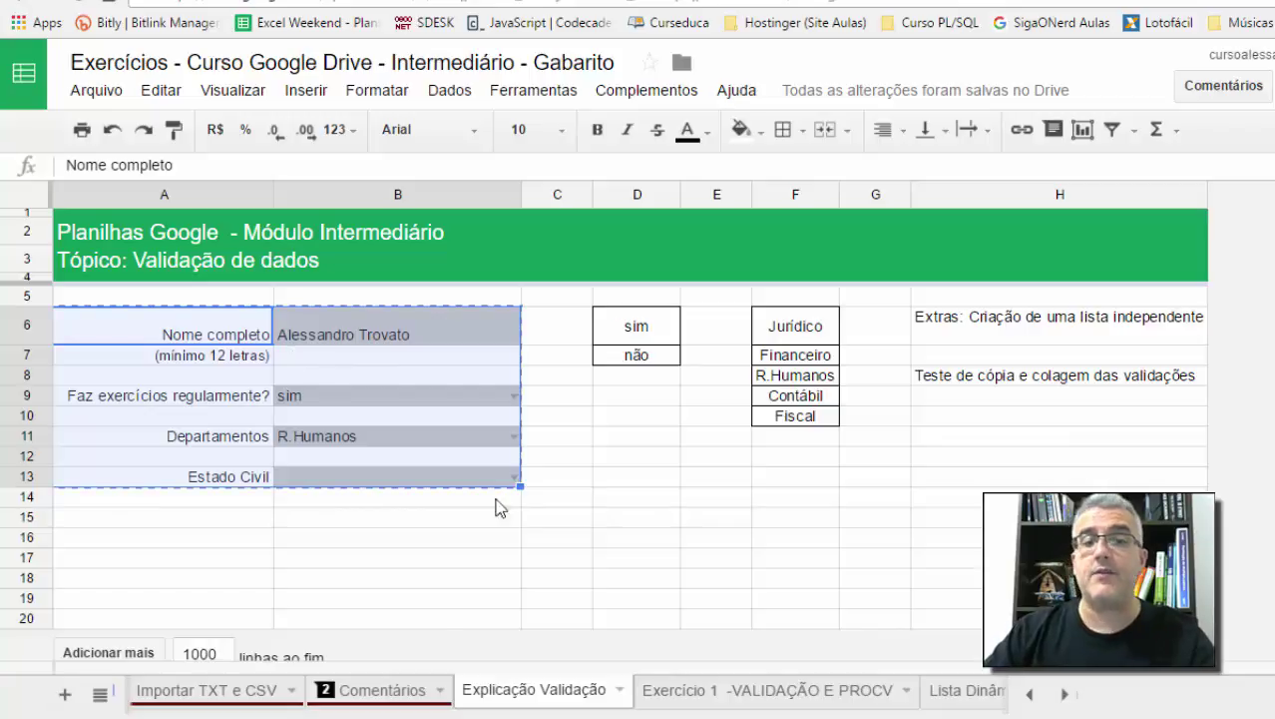
left_click(396, 690)
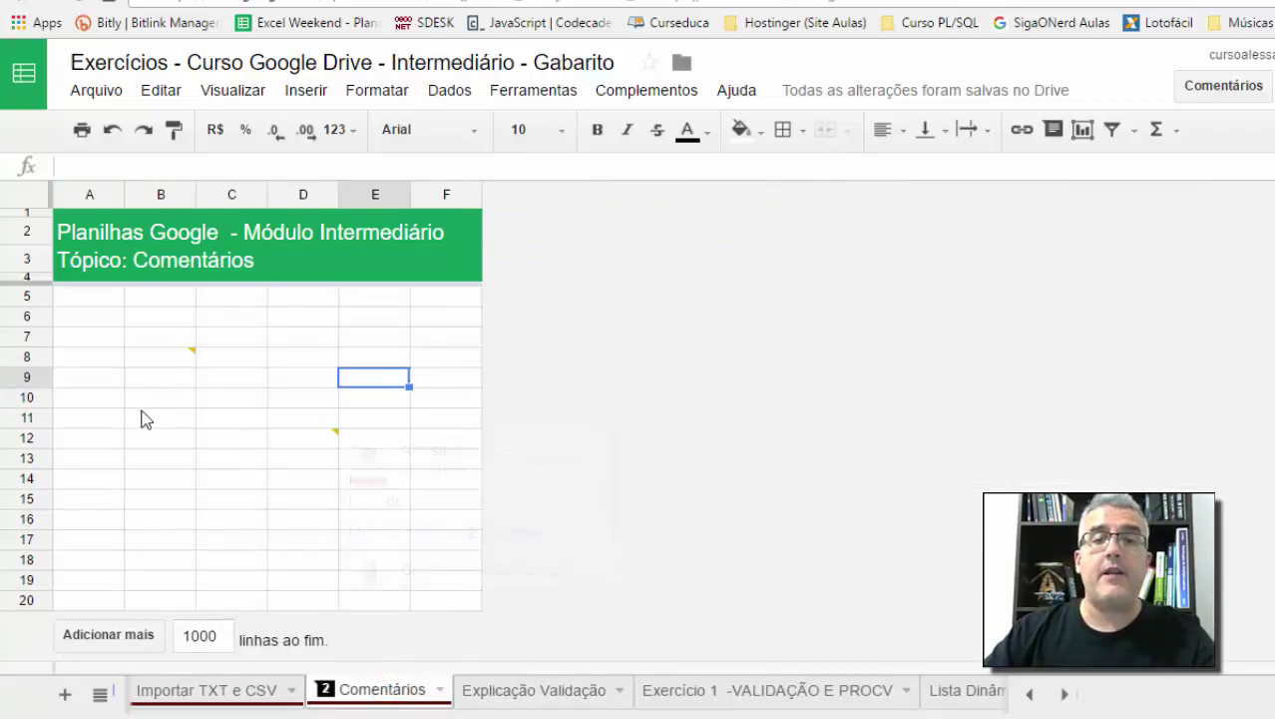
left_click(105, 415)
key("ctrl+v")
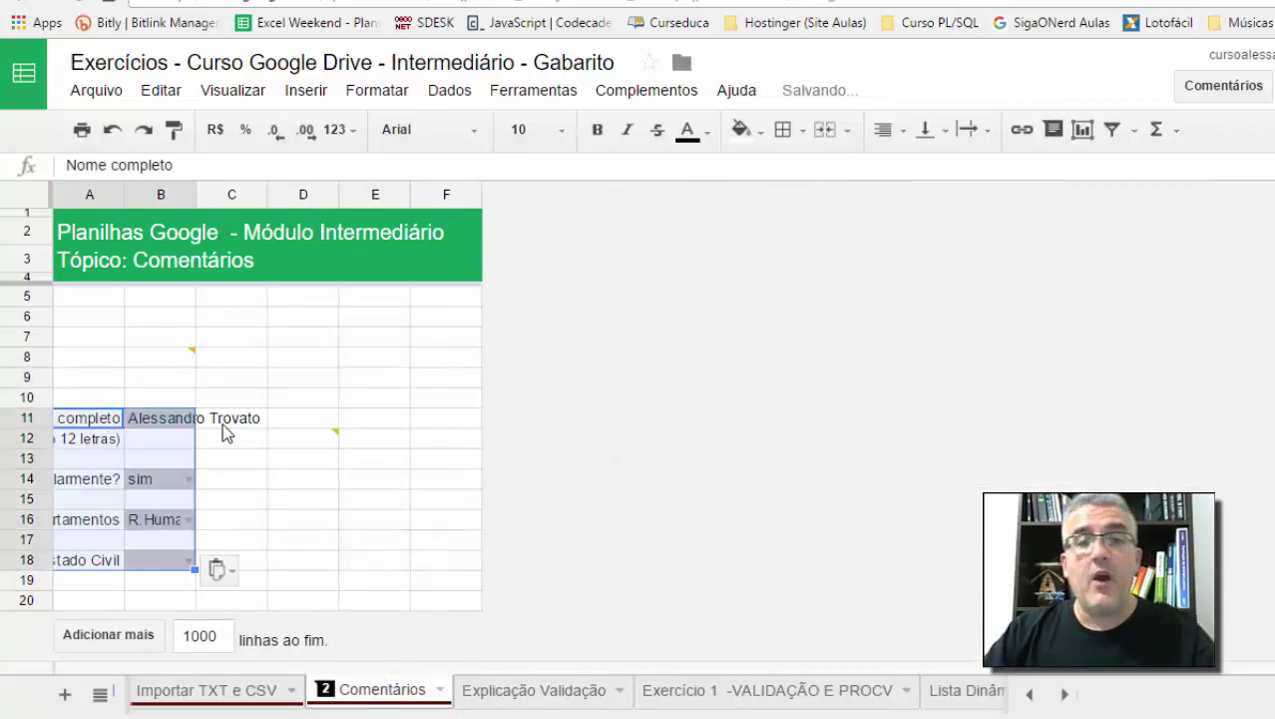
double_click(123, 195)
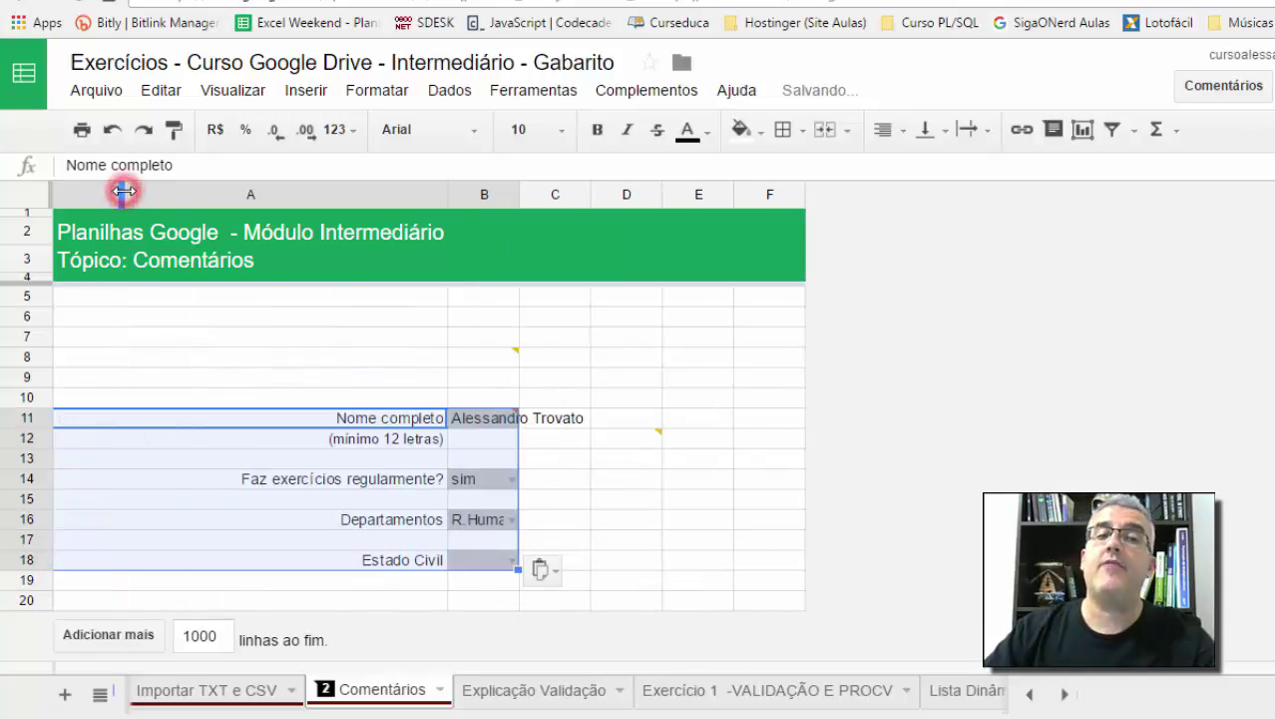
double_click(519, 190)
Step: Test B11's validation by entering a three-letter name, which is rejected
left_click(568, 357)
left_click(519, 417)
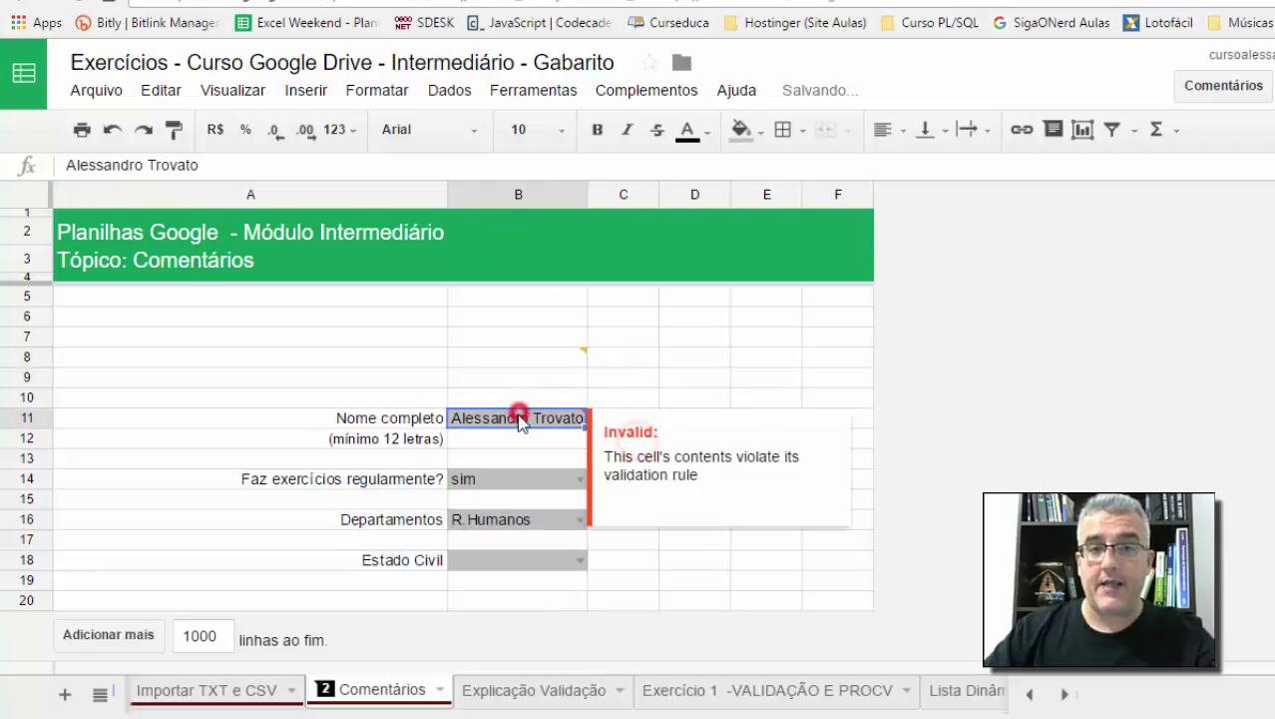
left_click(519, 420)
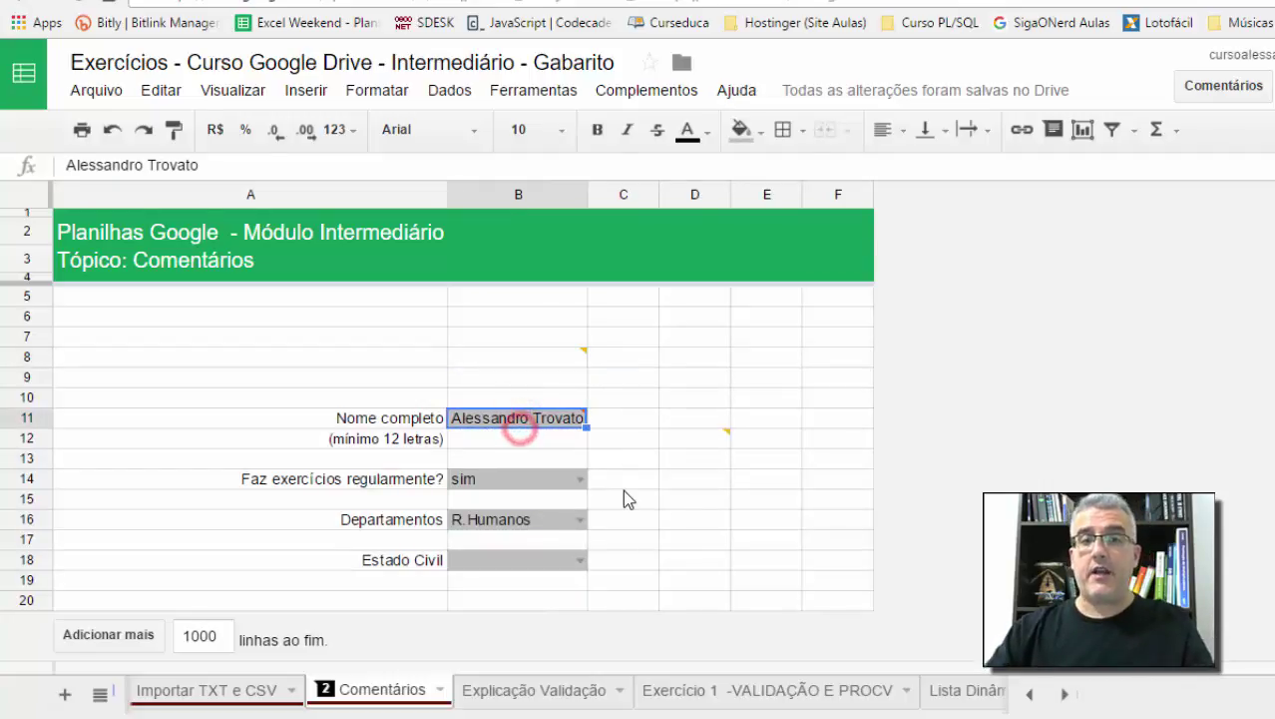
type("Ale")
key("Return")
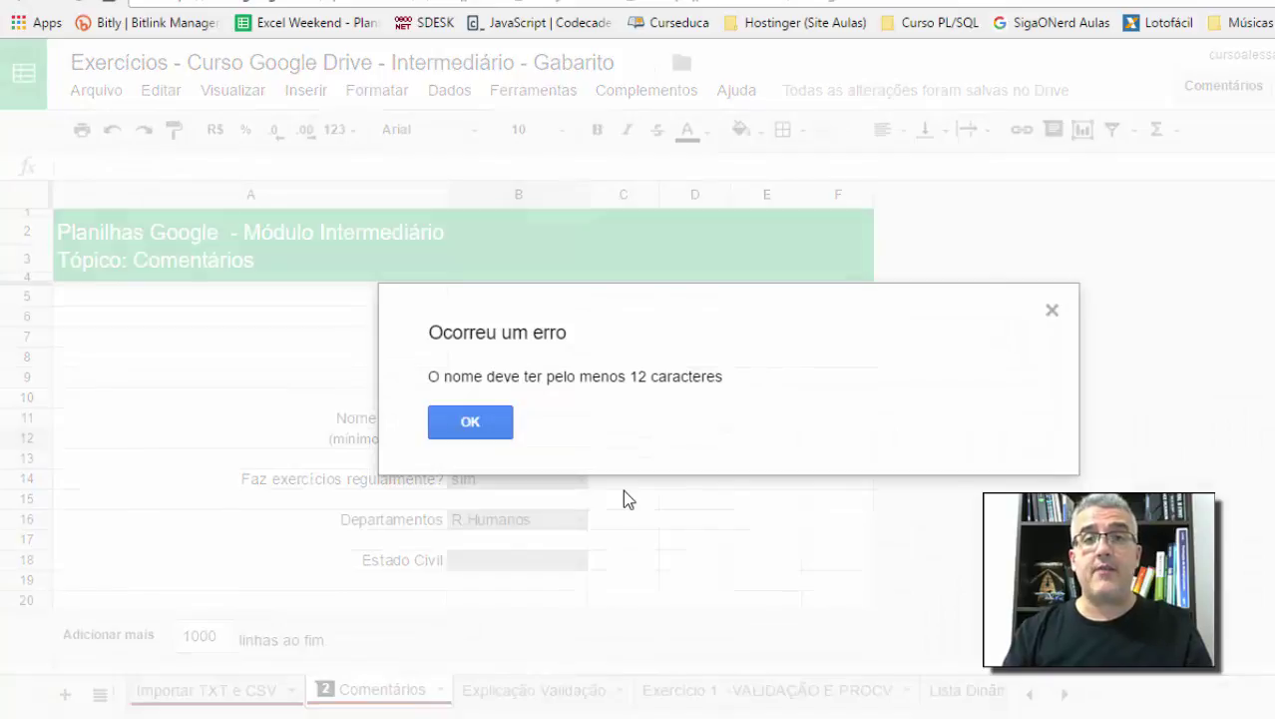
key("Return")
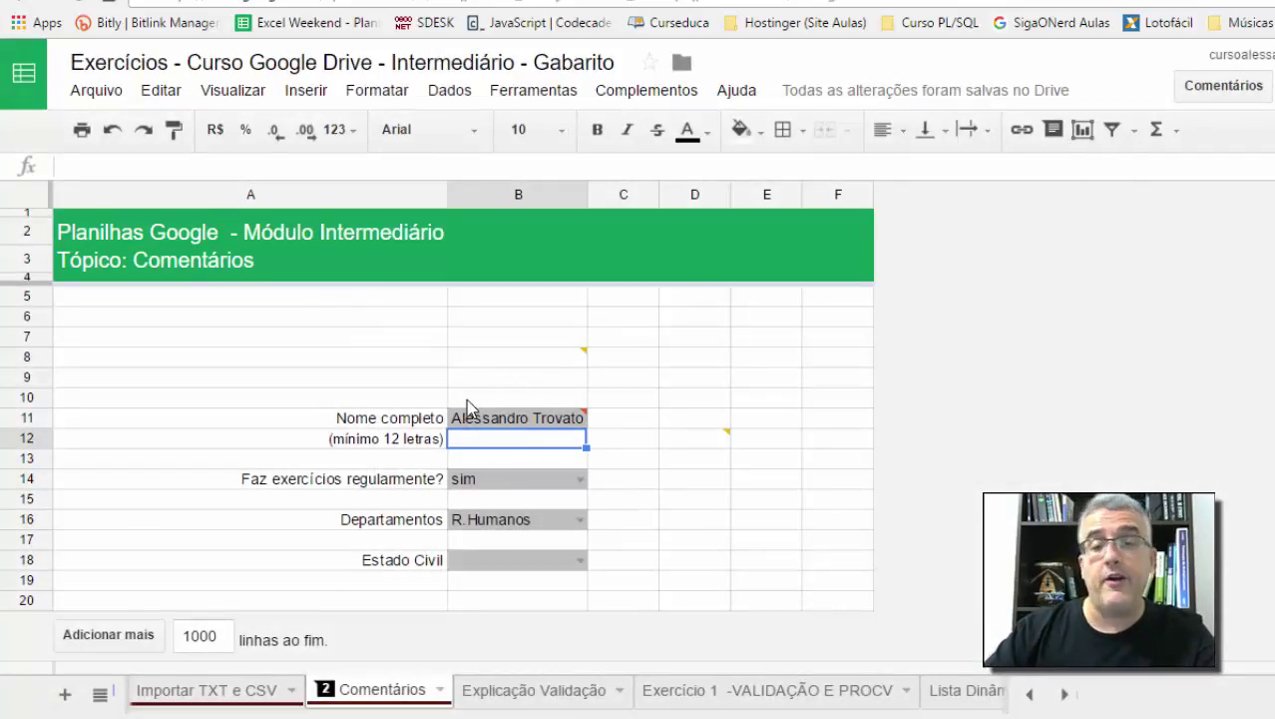
mouse_move(503, 425)
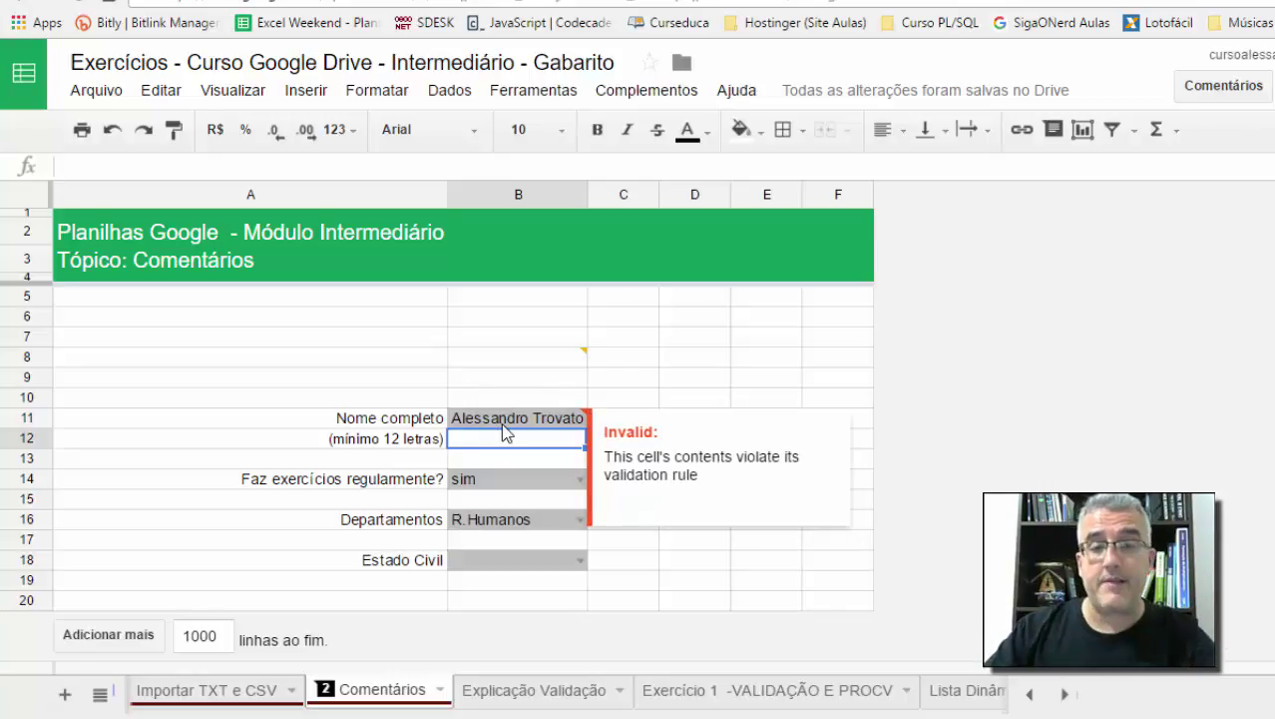
Step: Switch B14 to não and back to sim, then inspect its validation rule without changes
left_click(347, 486)
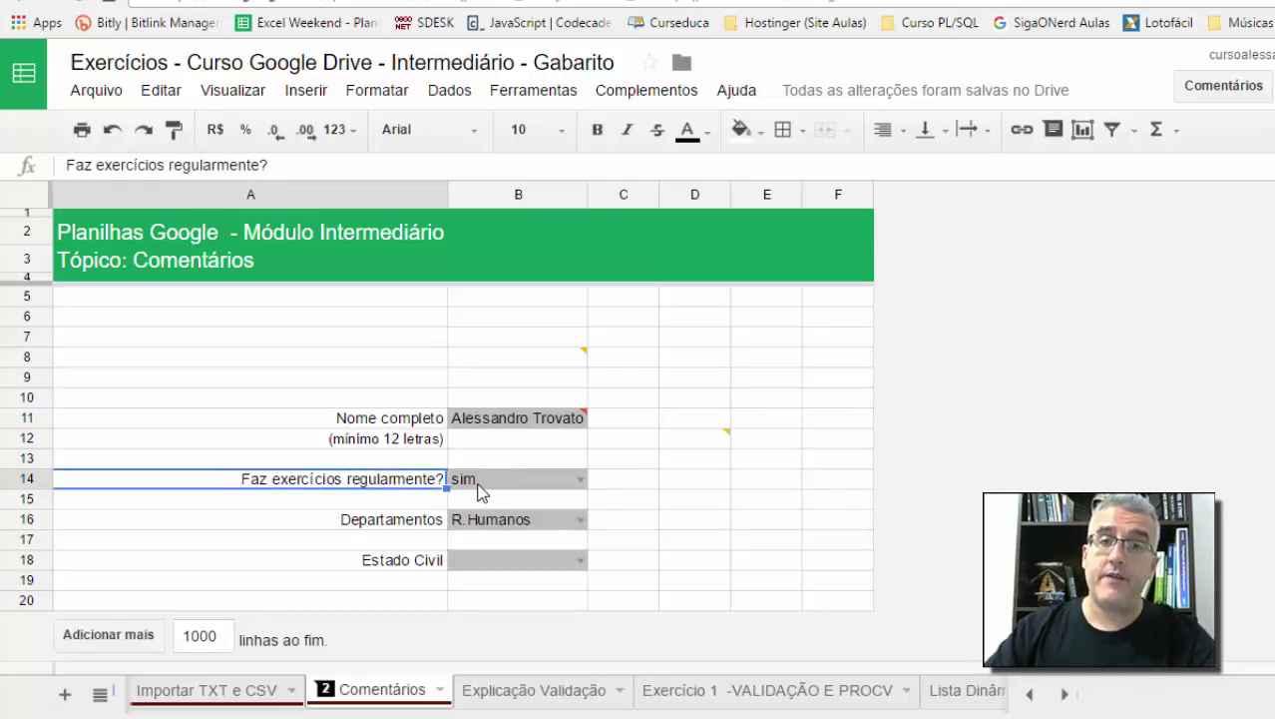
left_click(578, 481)
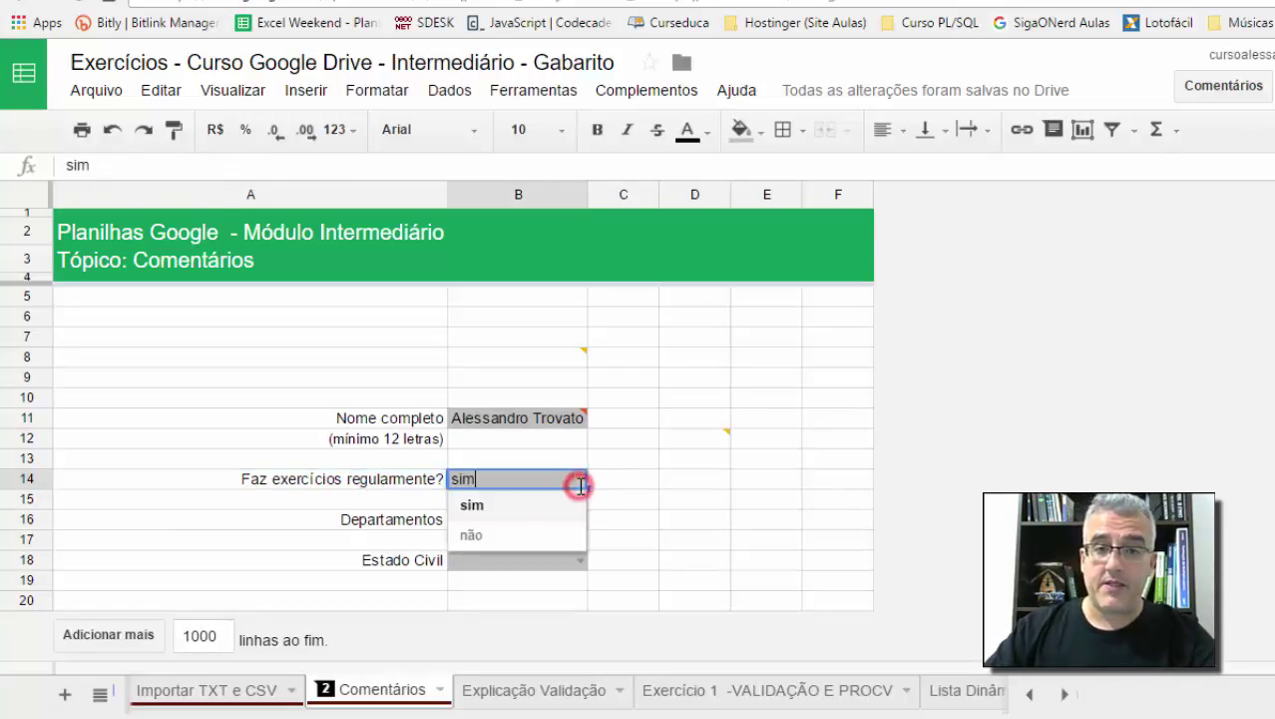
left_click(491, 537)
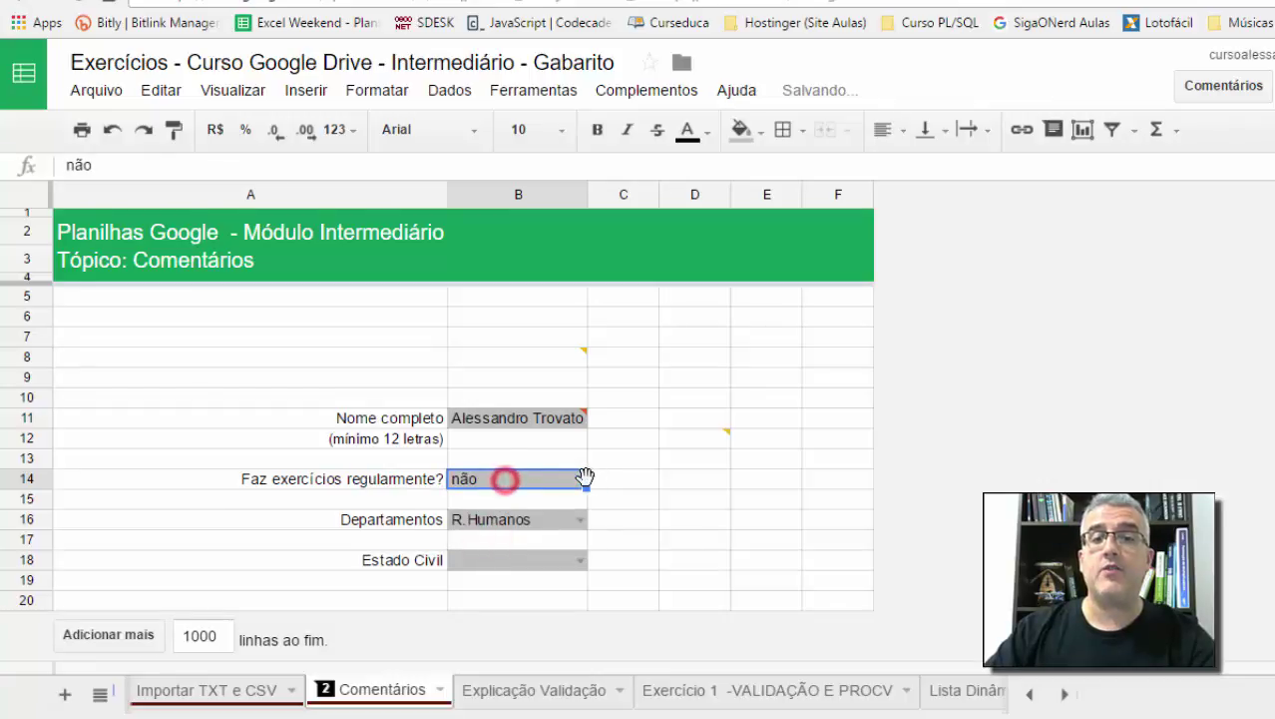
left_click(581, 482)
left_click(527, 531)
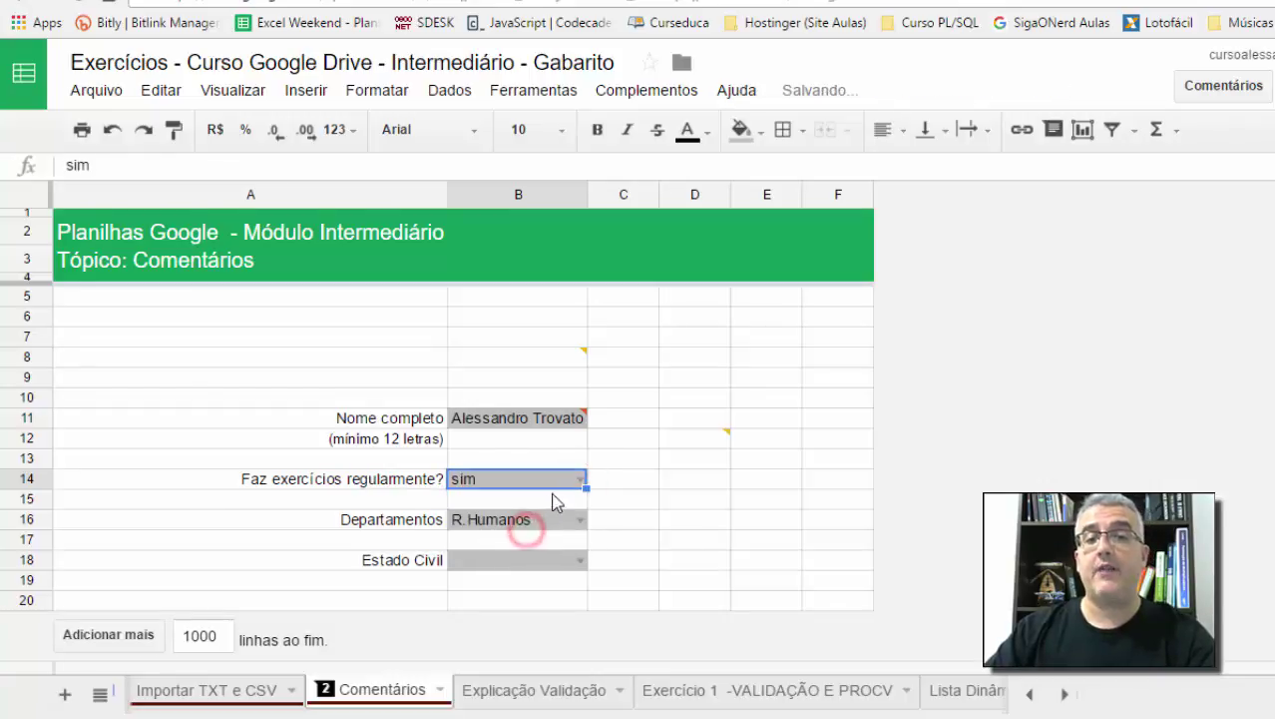
left_click(527, 477)
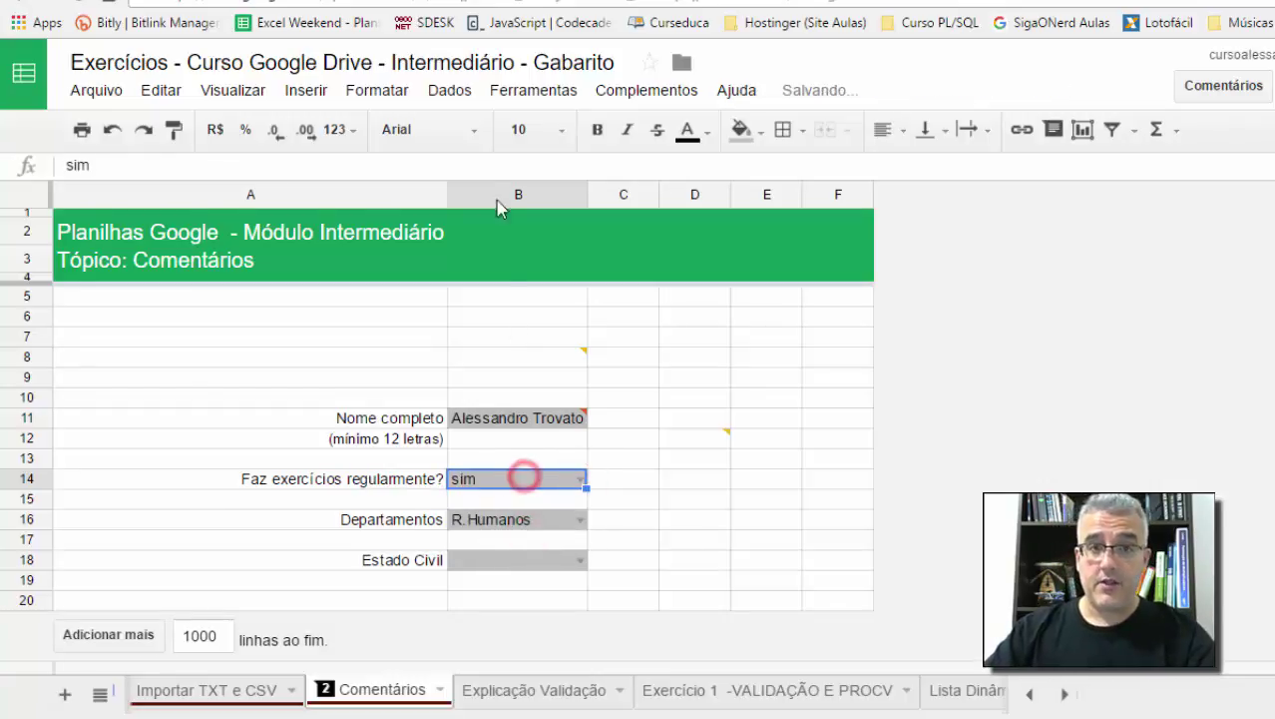
left_click(447, 104)
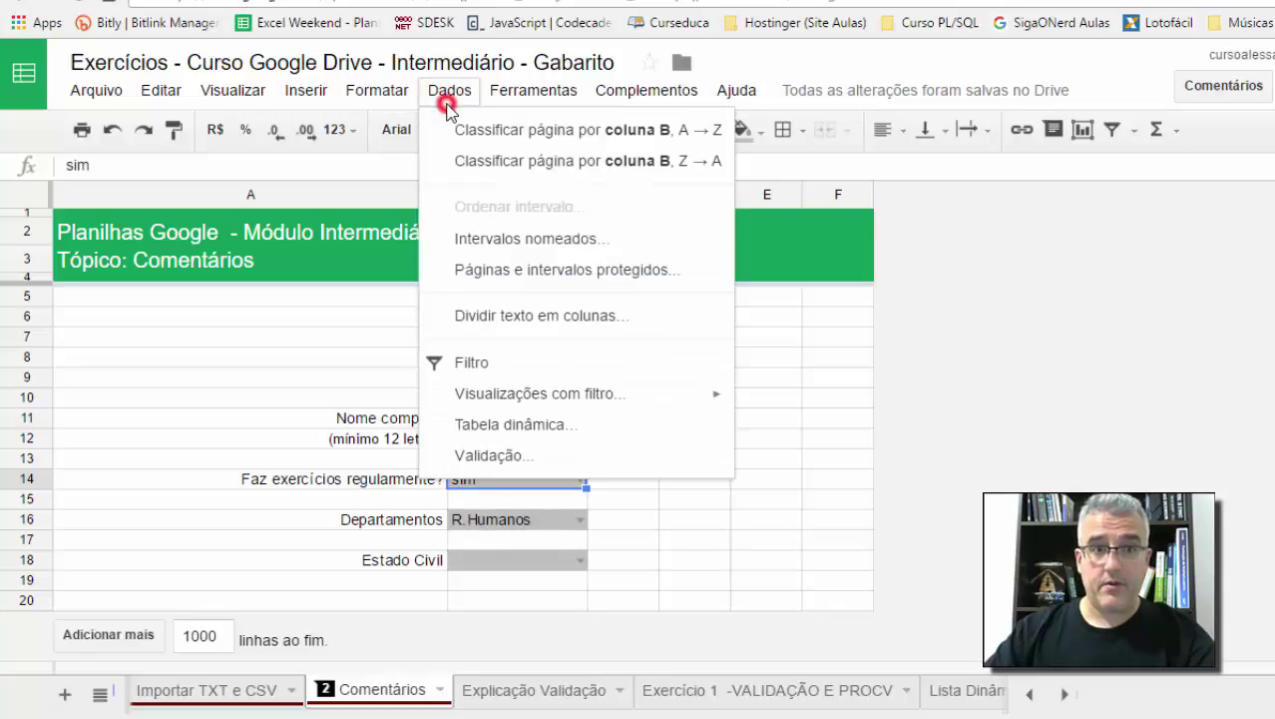
left_click(525, 444)
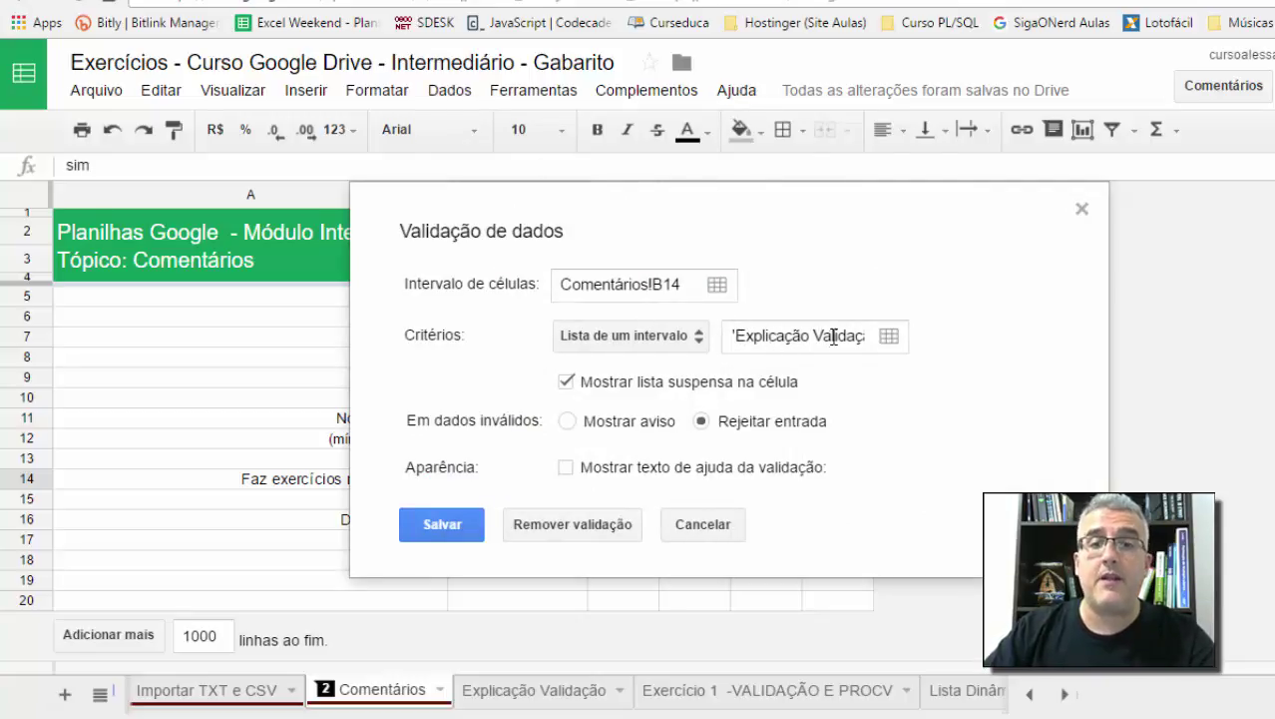
key("Escape")
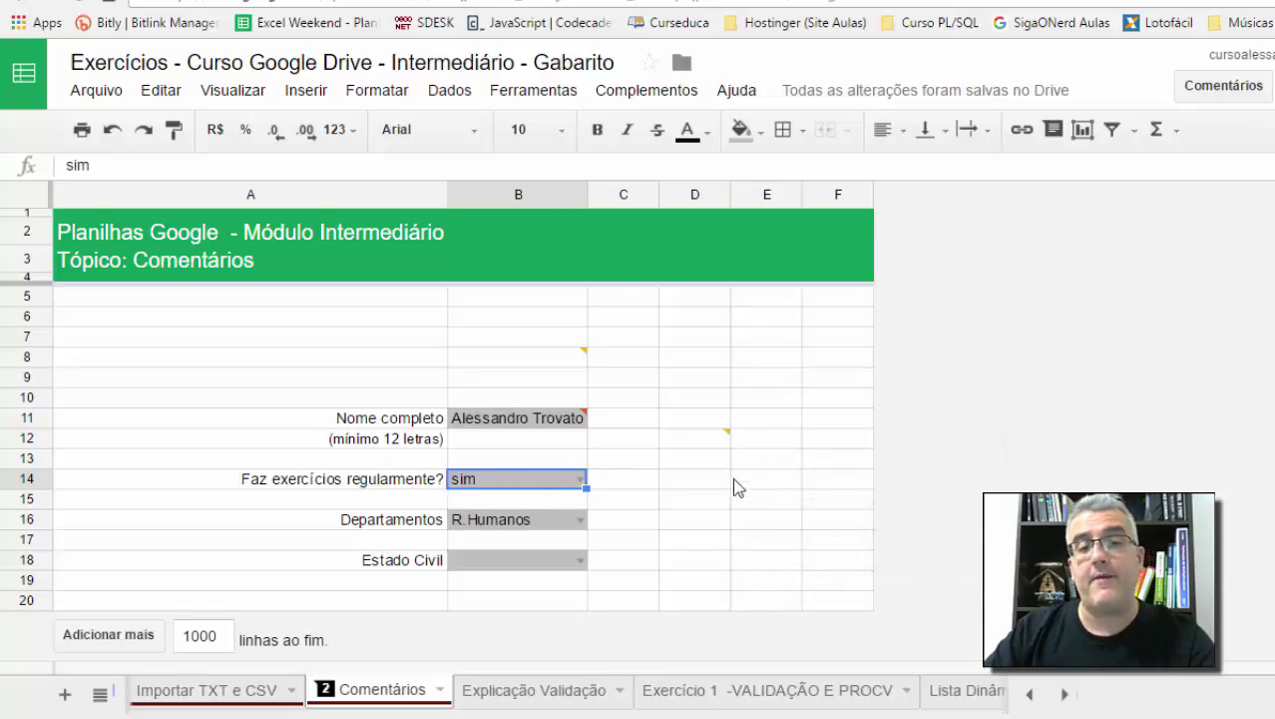
Step: Set B16 to Contábil and B18 to Casado(a), then show B8's comment
left_click(561, 519)
left_click(580, 519)
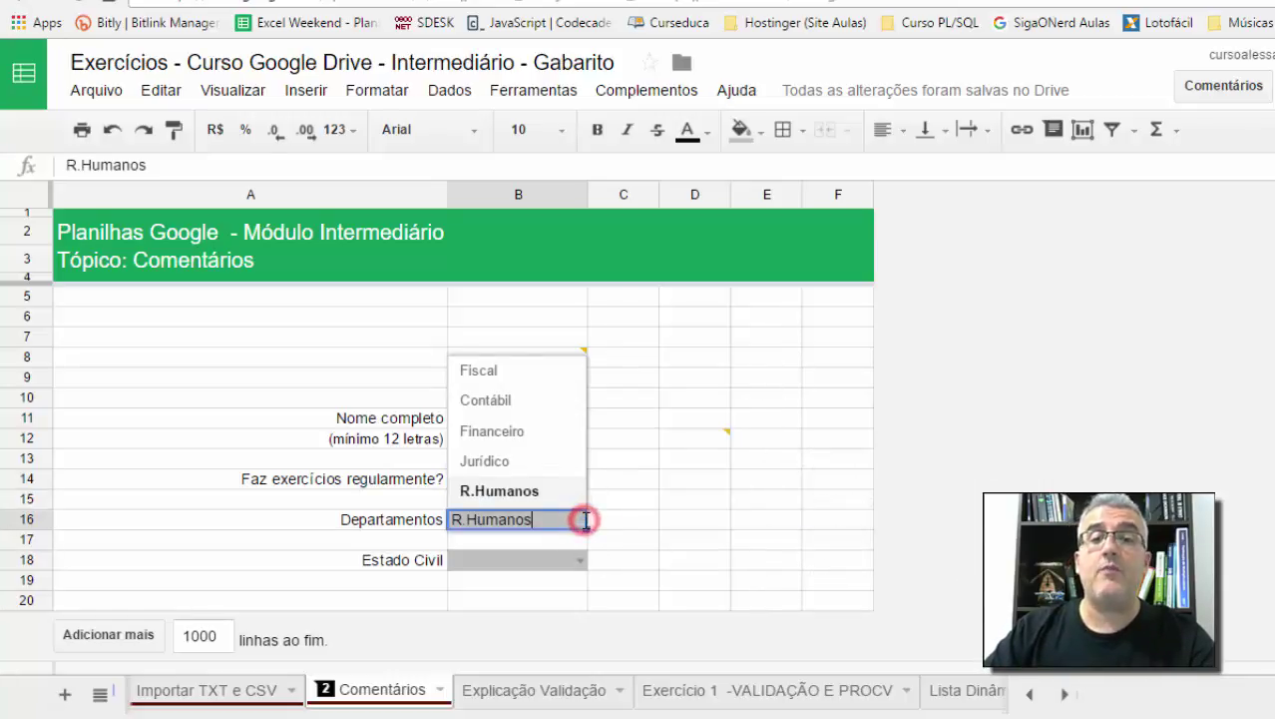
left_click(516, 399)
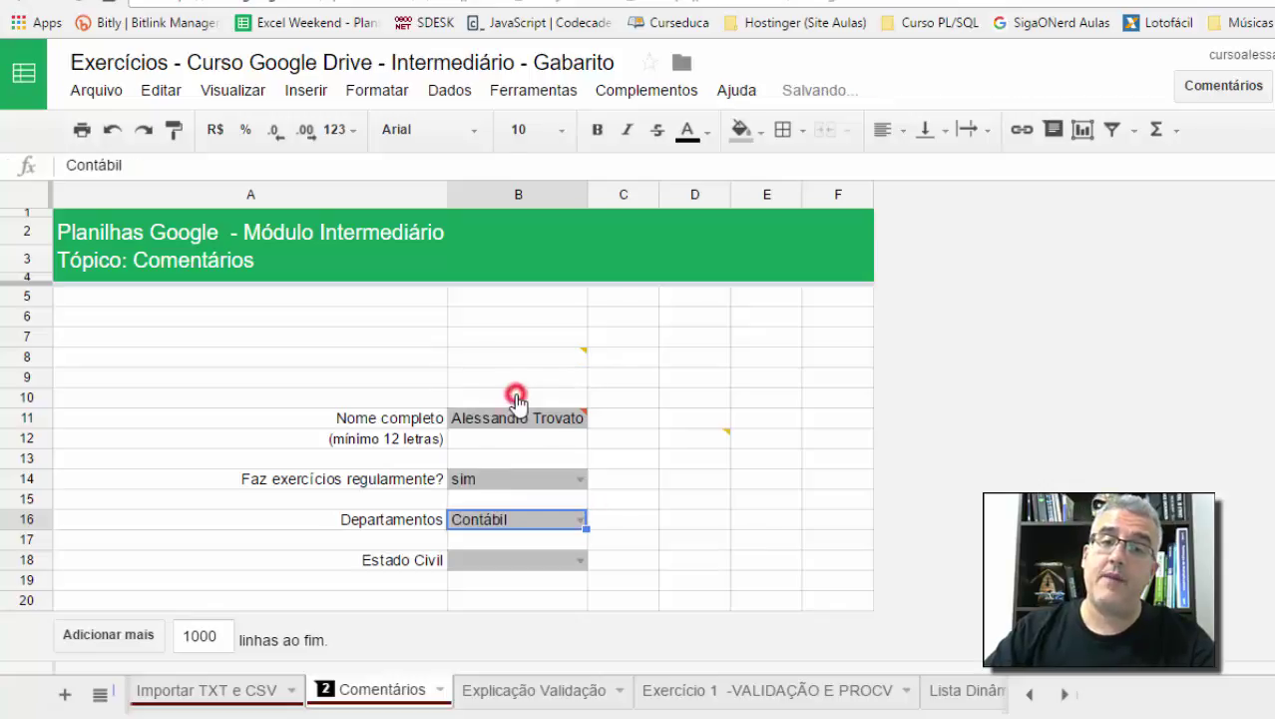
left_click(580, 560)
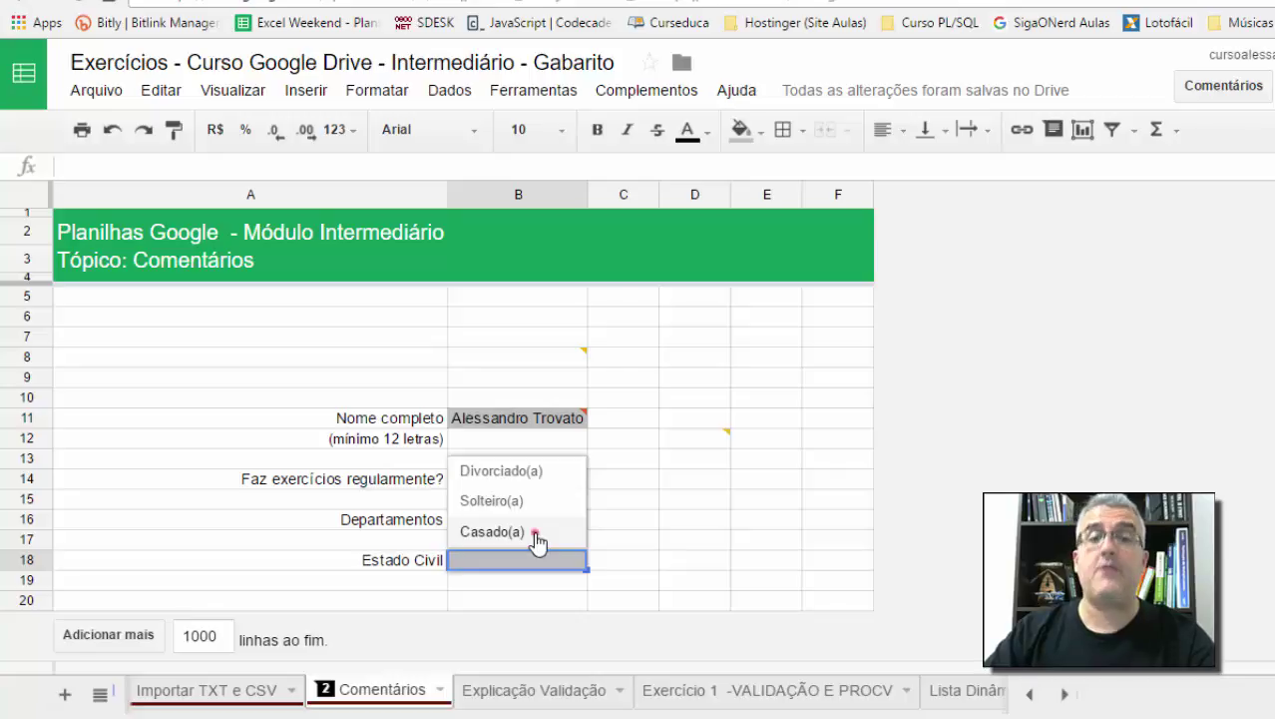
left_click(538, 540)
mouse_move(565, 434)
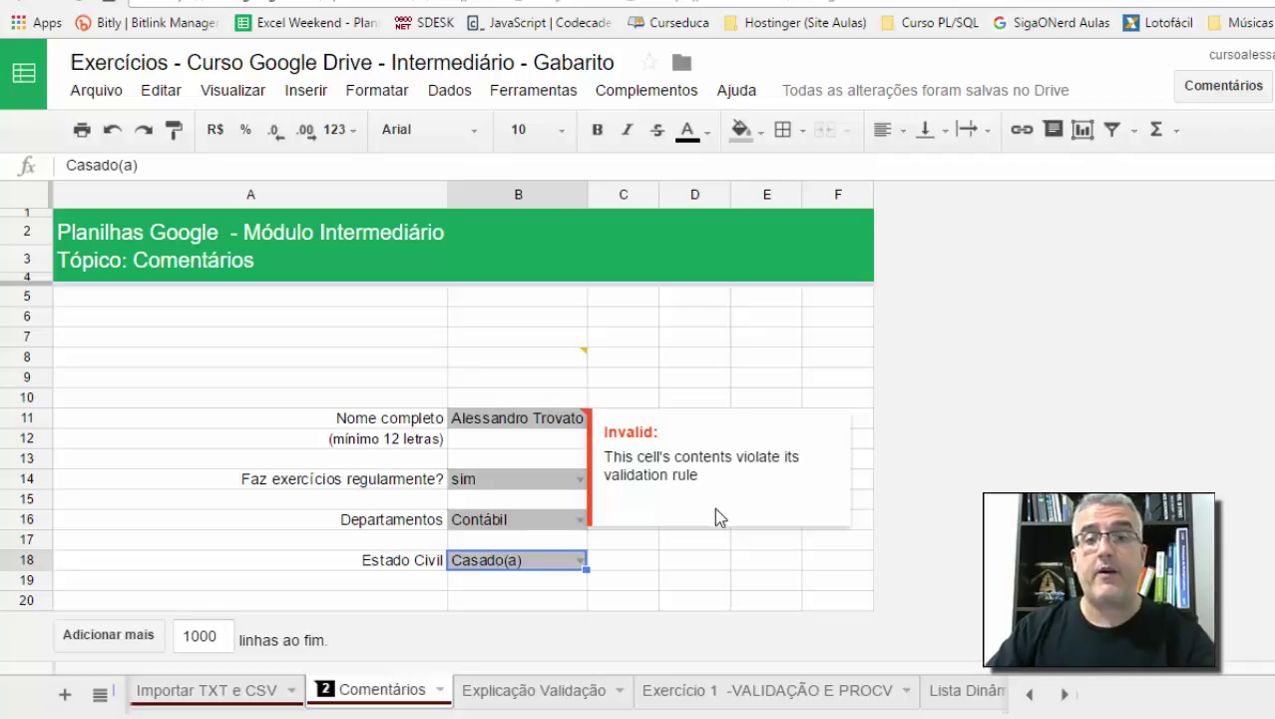
left_click(723, 560)
mouse_move(582, 424)
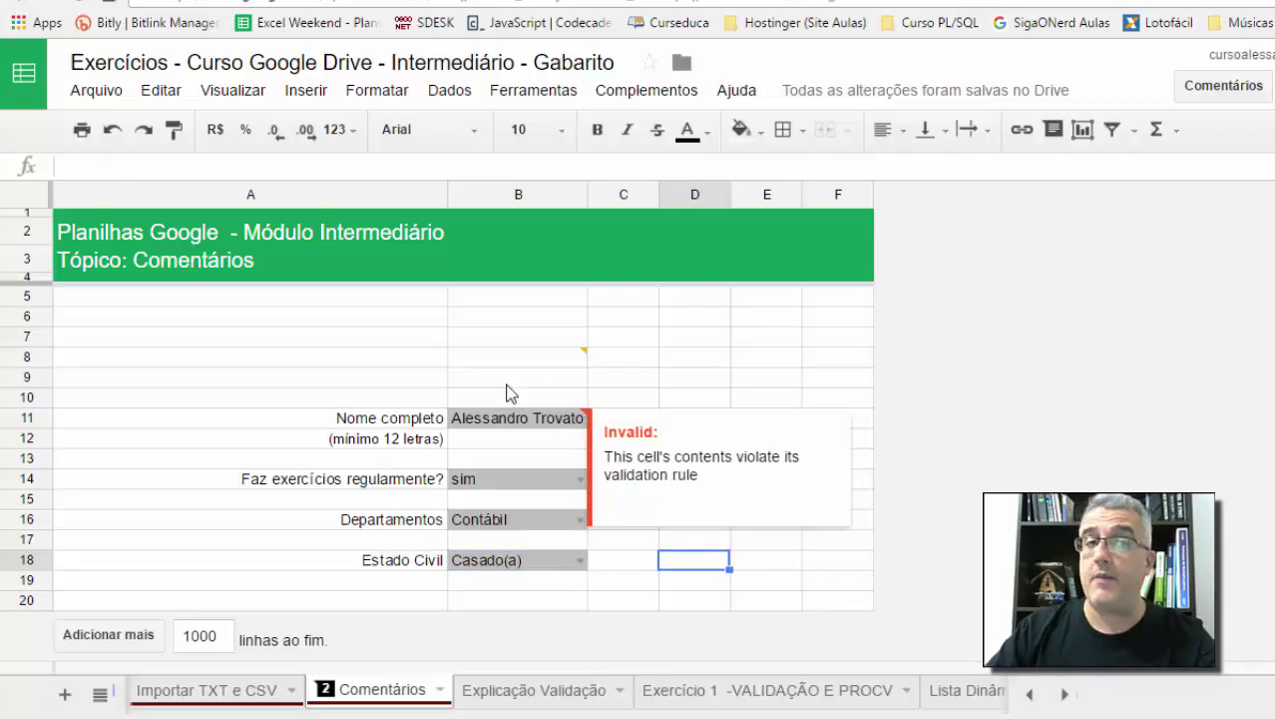
left_click(457, 362)
Step: On the Explicação Validação sheet, set B13 to Solteiro(a)
left_click(552, 691)
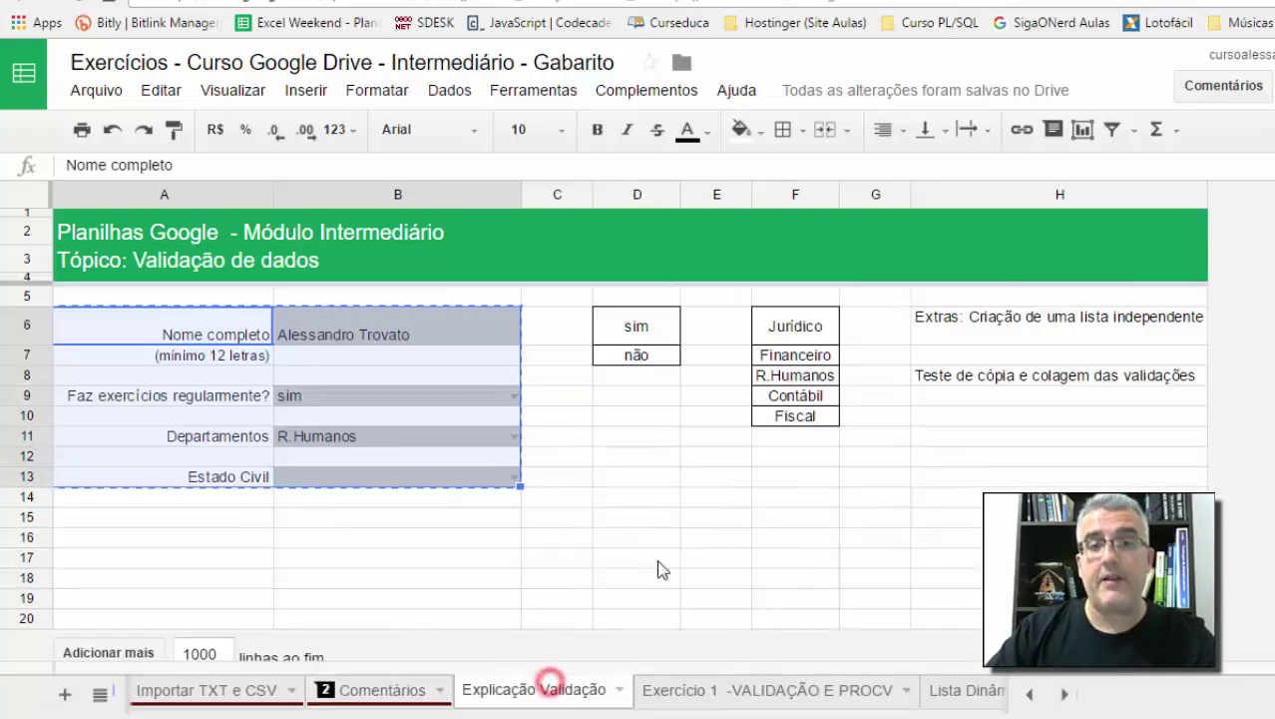
left_click(637, 541)
left_click(467, 476)
left_click(513, 476)
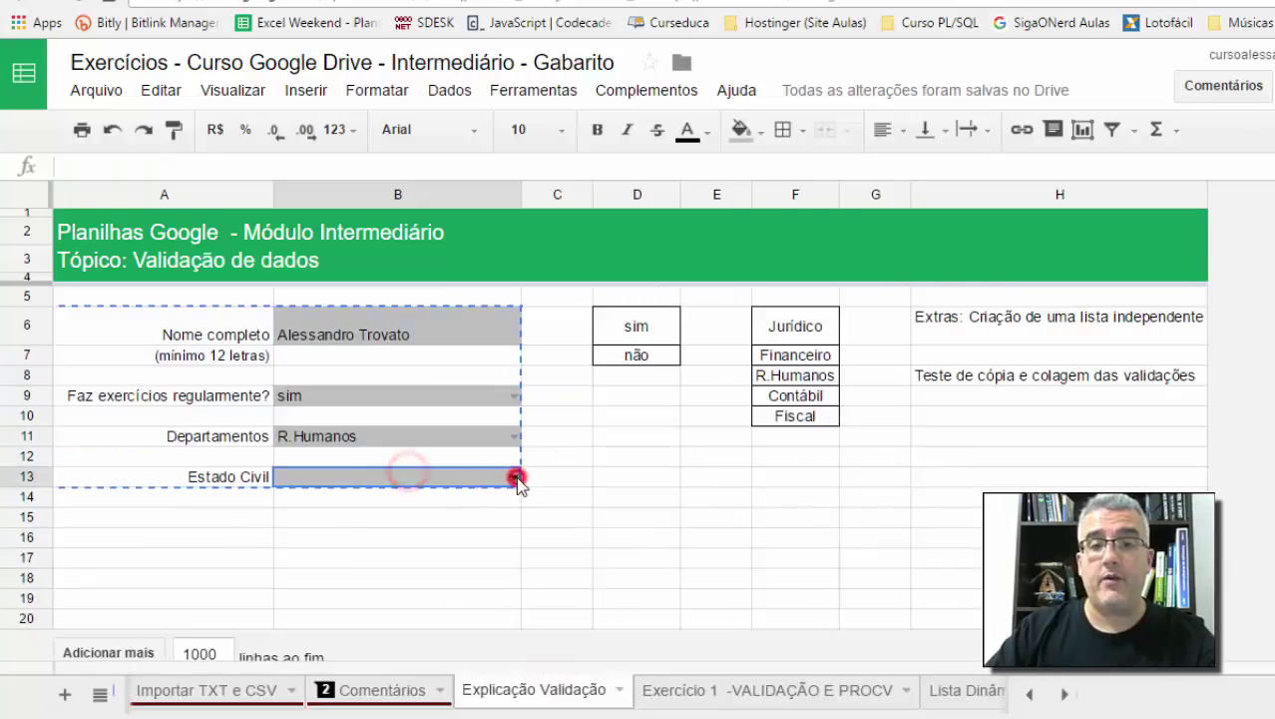
left_click(469, 530)
left_click(606, 515)
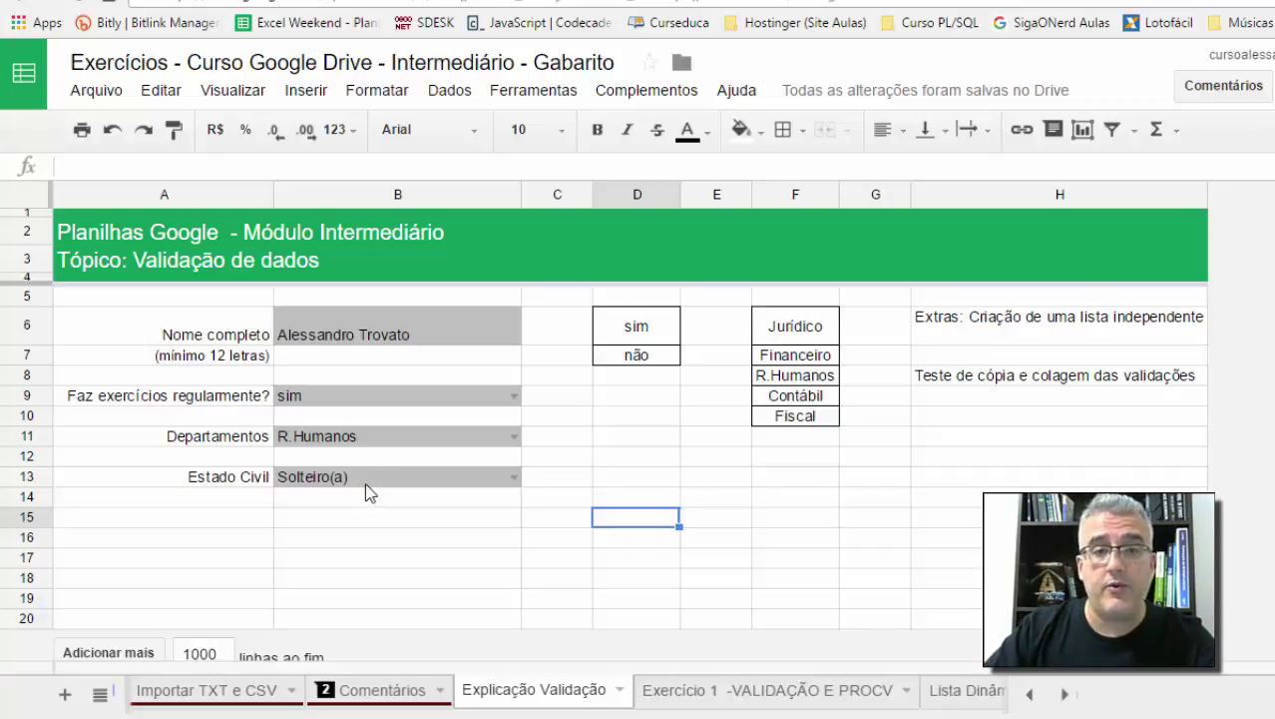
Step: Paste only B13's data validation into D10:D17 via Edit > Paste special
left_click(368, 478)
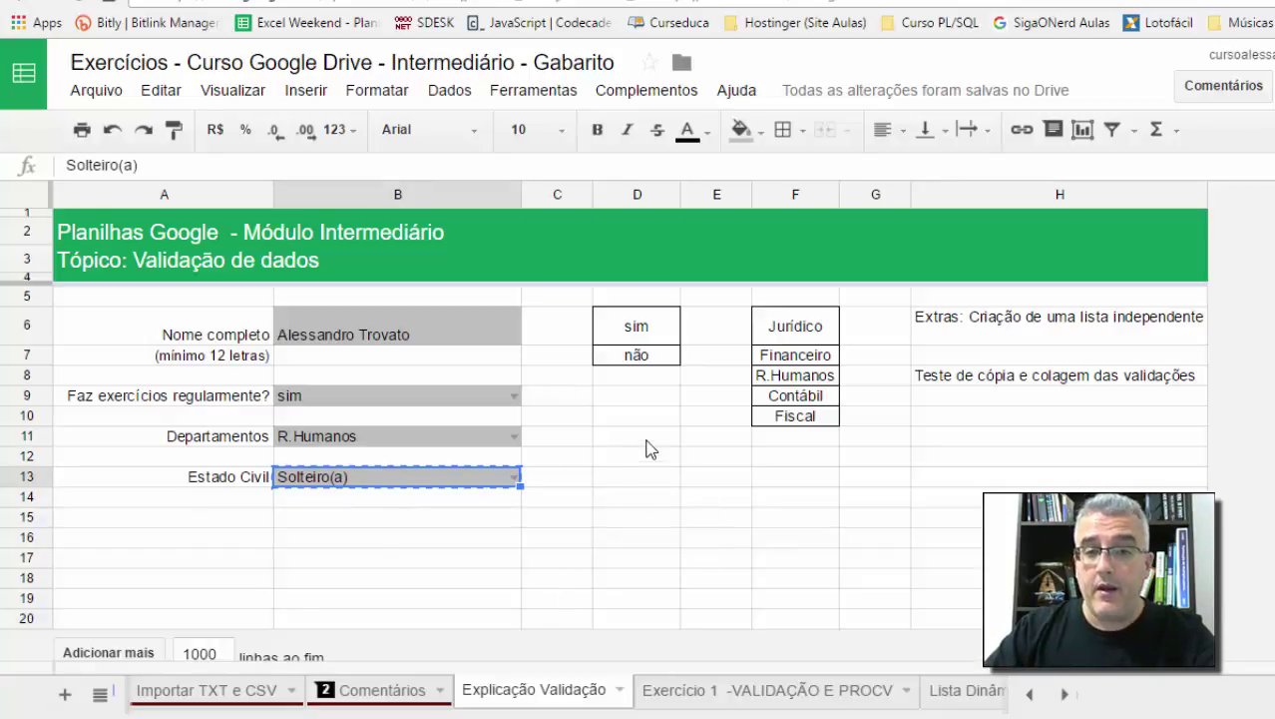
left_click_drag(643, 419, 646, 534)
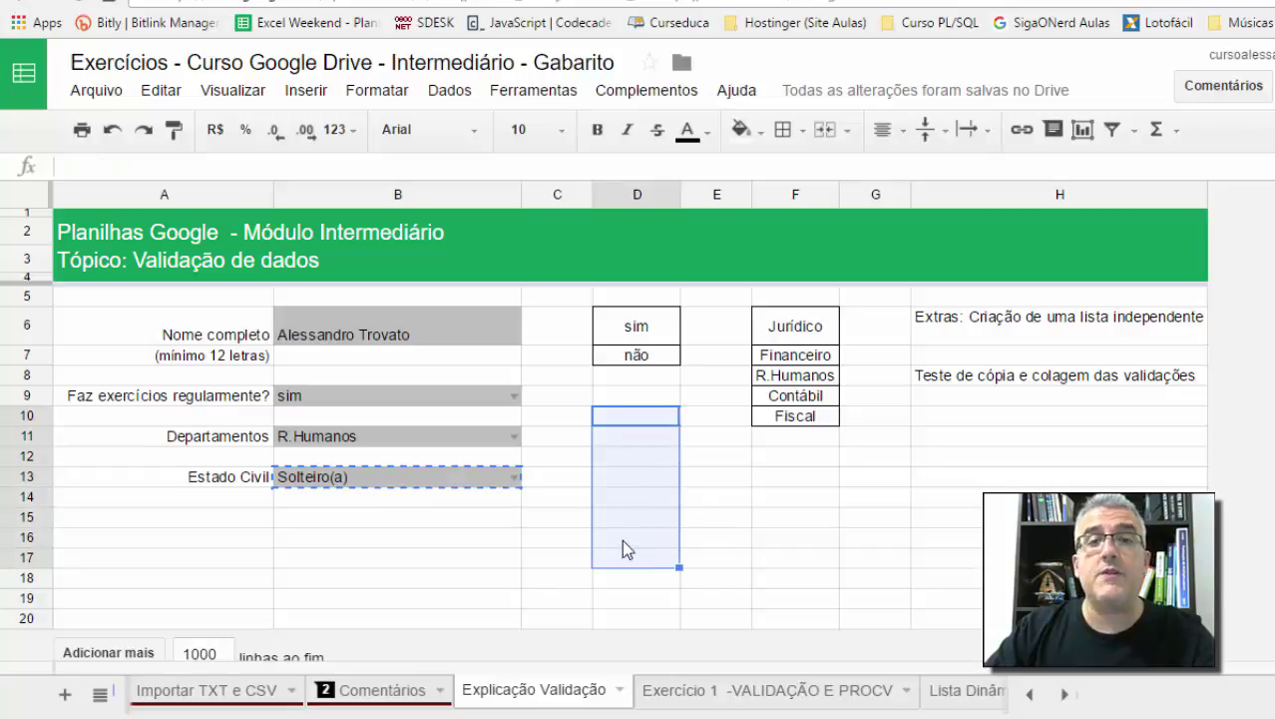
left_click(160, 94)
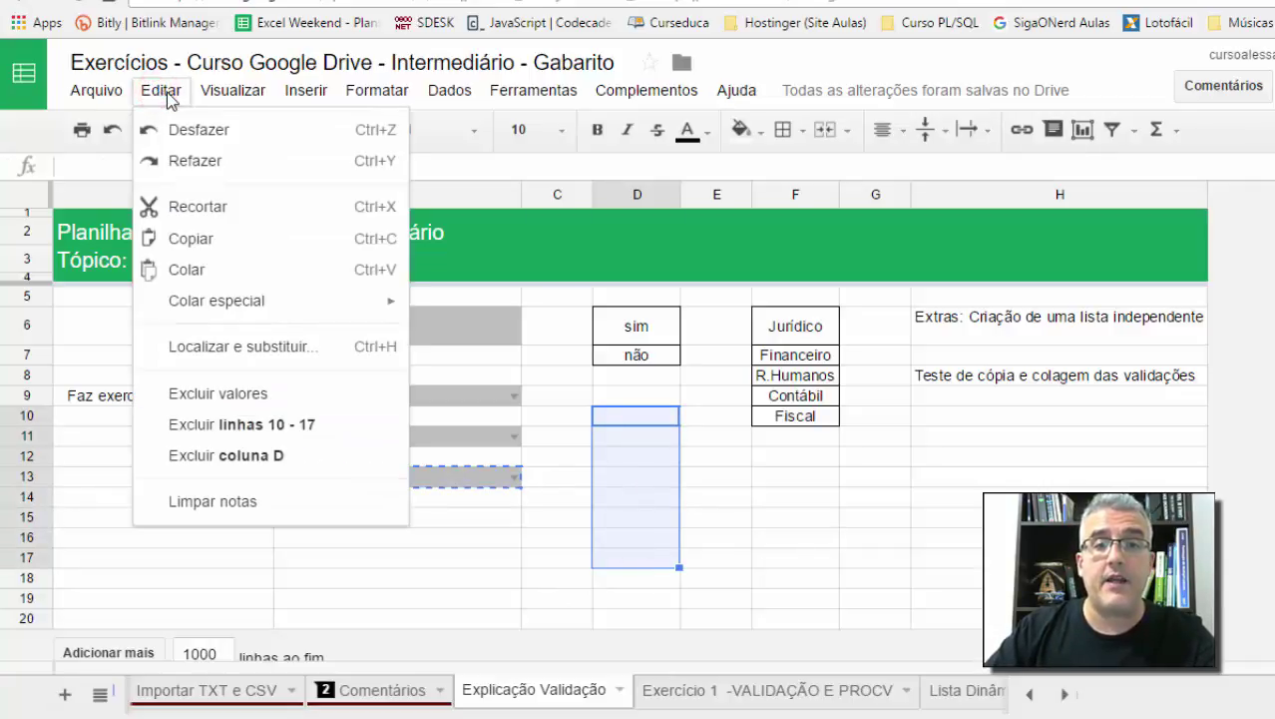
mouse_move(218, 314)
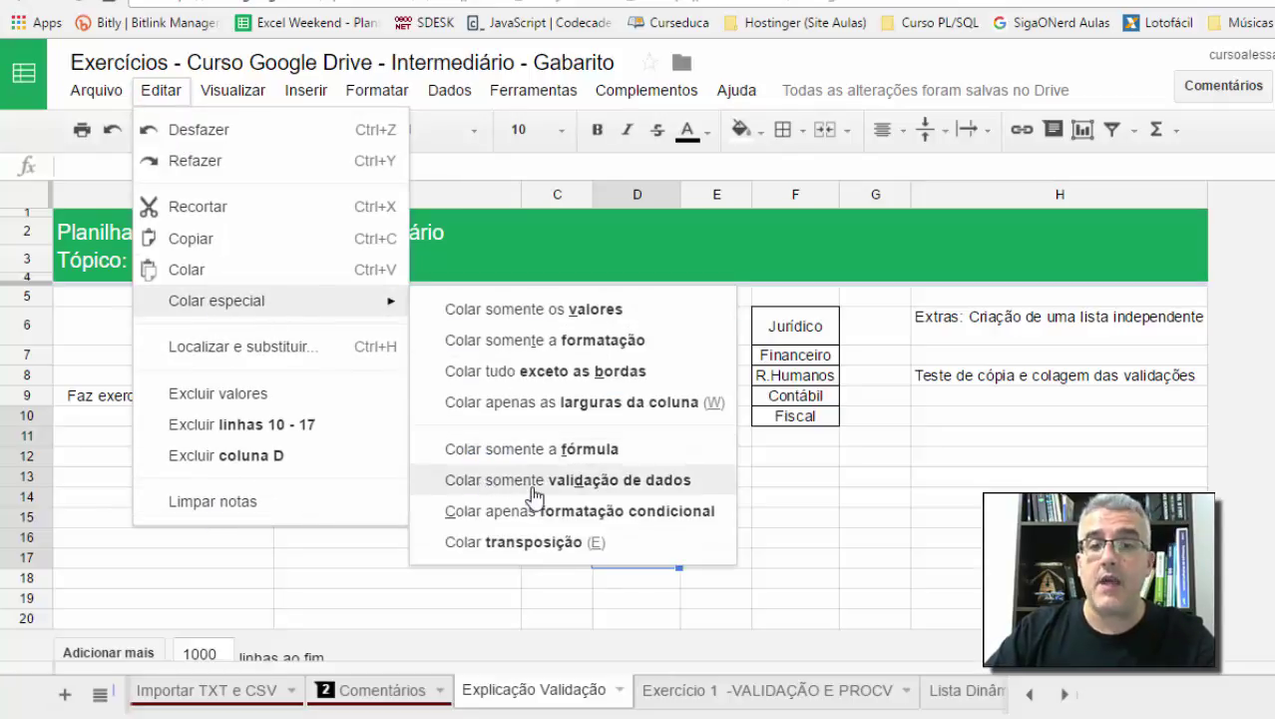
left_click(612, 481)
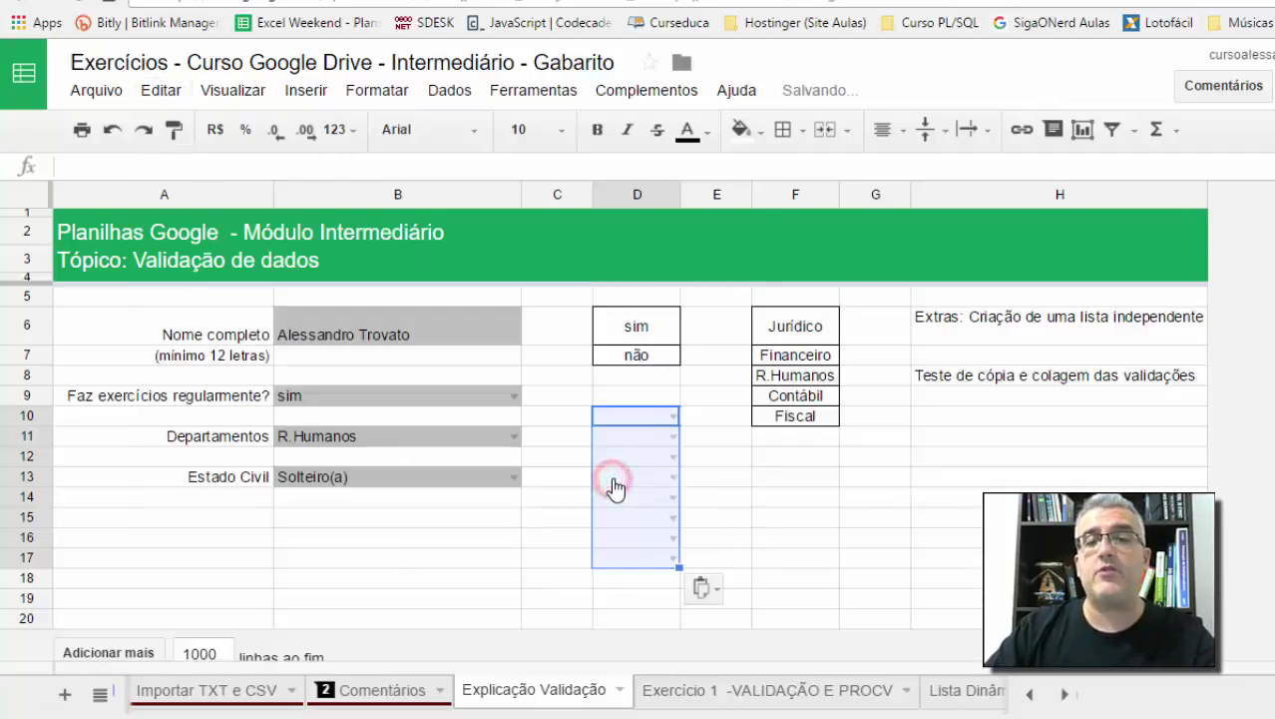
Step: Choose Casado(a) in D10 and Solteiro(a) in D11 from their new dropdowns
left_click(691, 478)
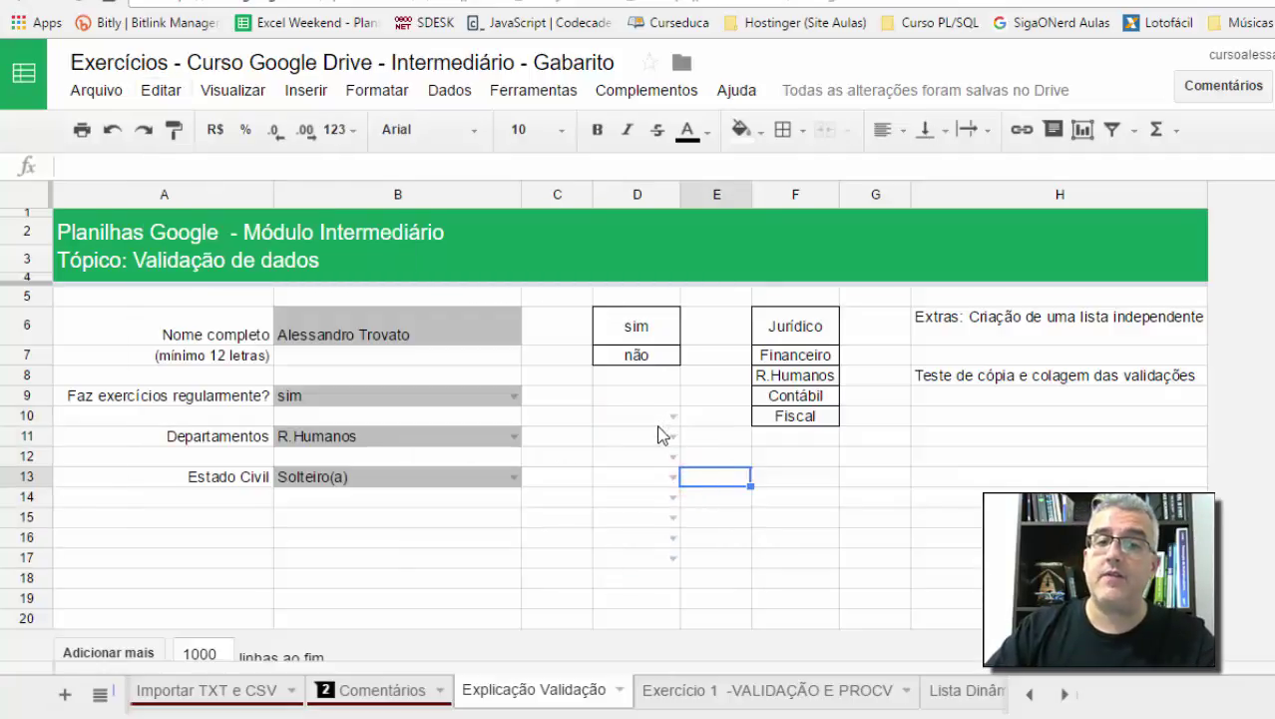
left_click(672, 415)
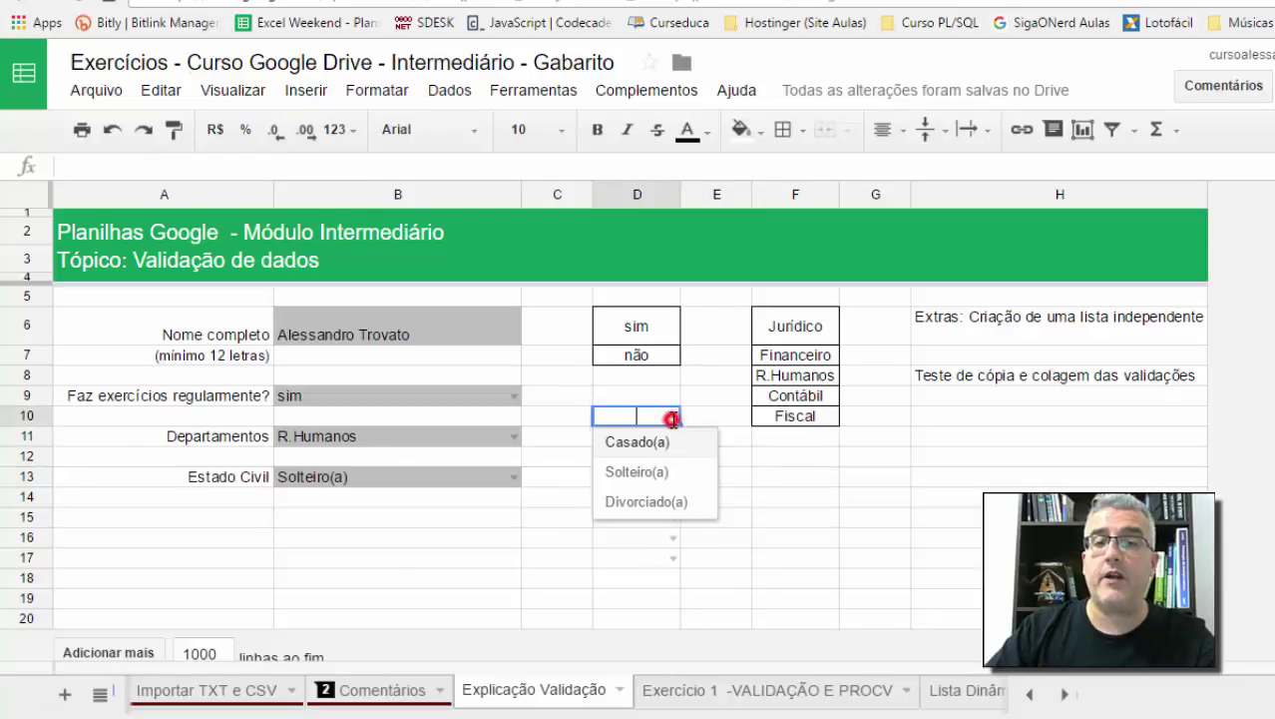
left_click(657, 451)
left_click(672, 437)
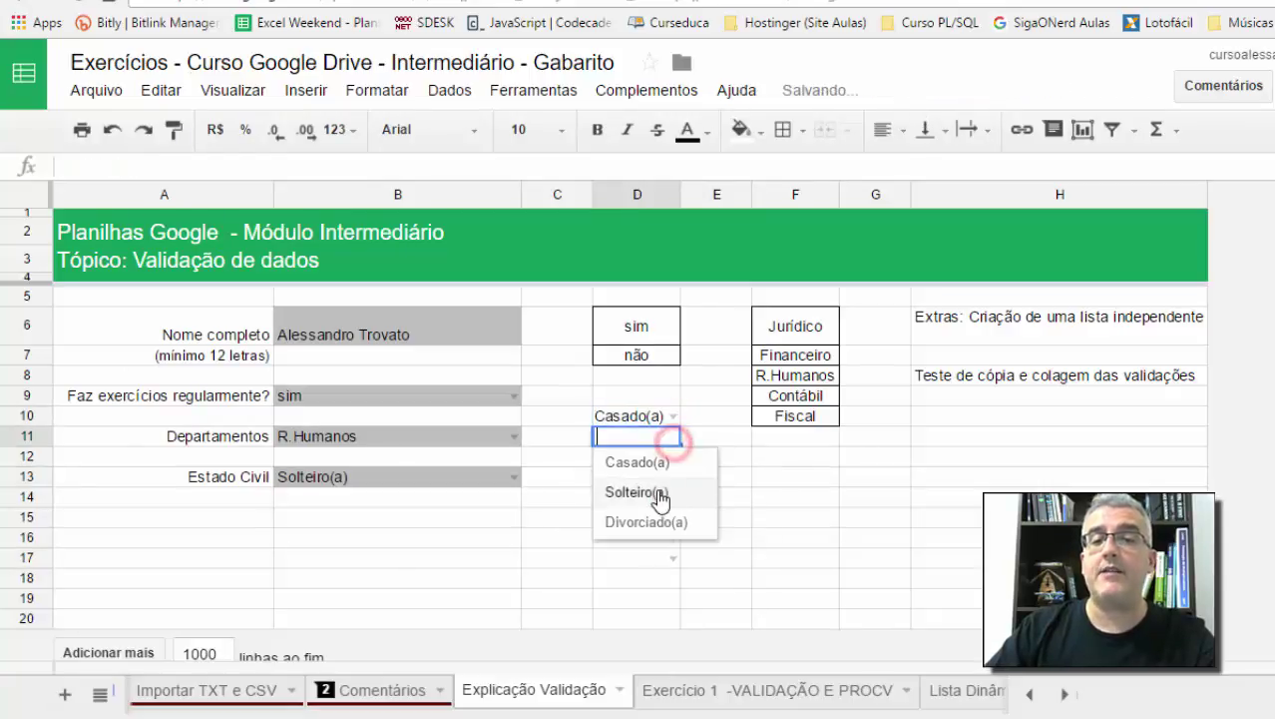
left_click(659, 489)
left_click(756, 485)
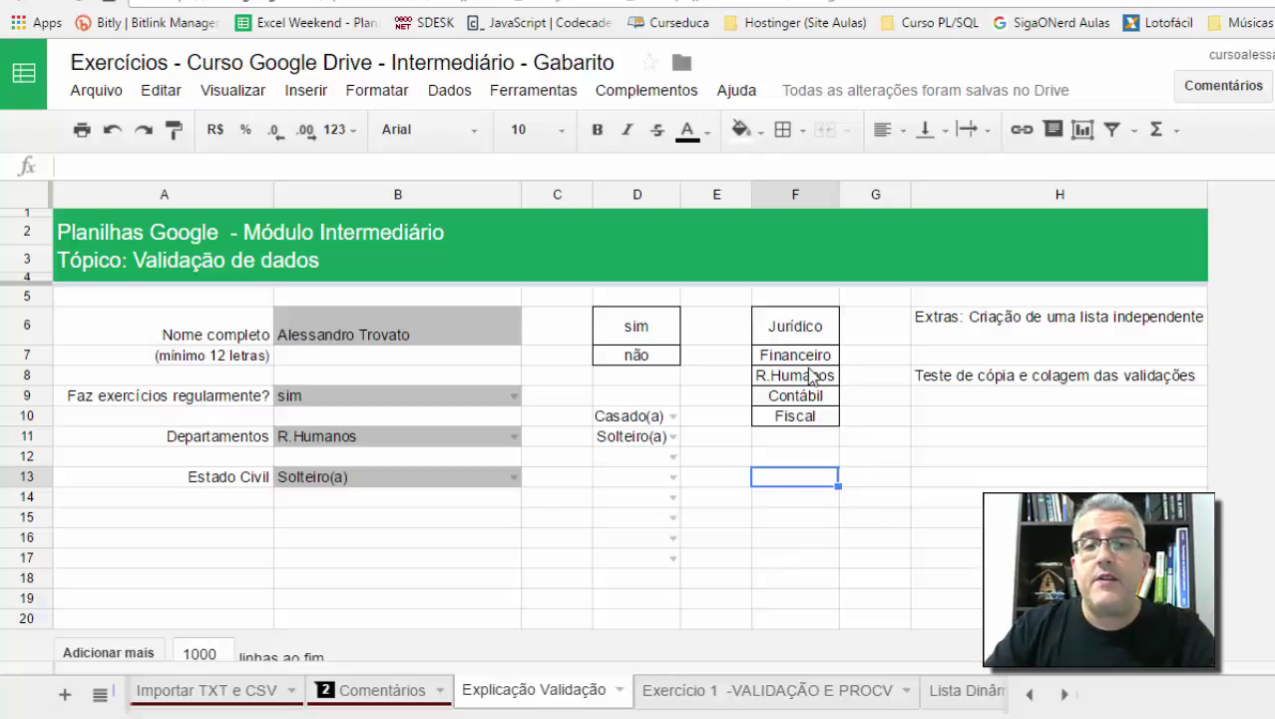
Step: Enter CPD in F11 and confirm B11's department dropdown doesn't list it yet
left_click(782, 439)
type("CPD")
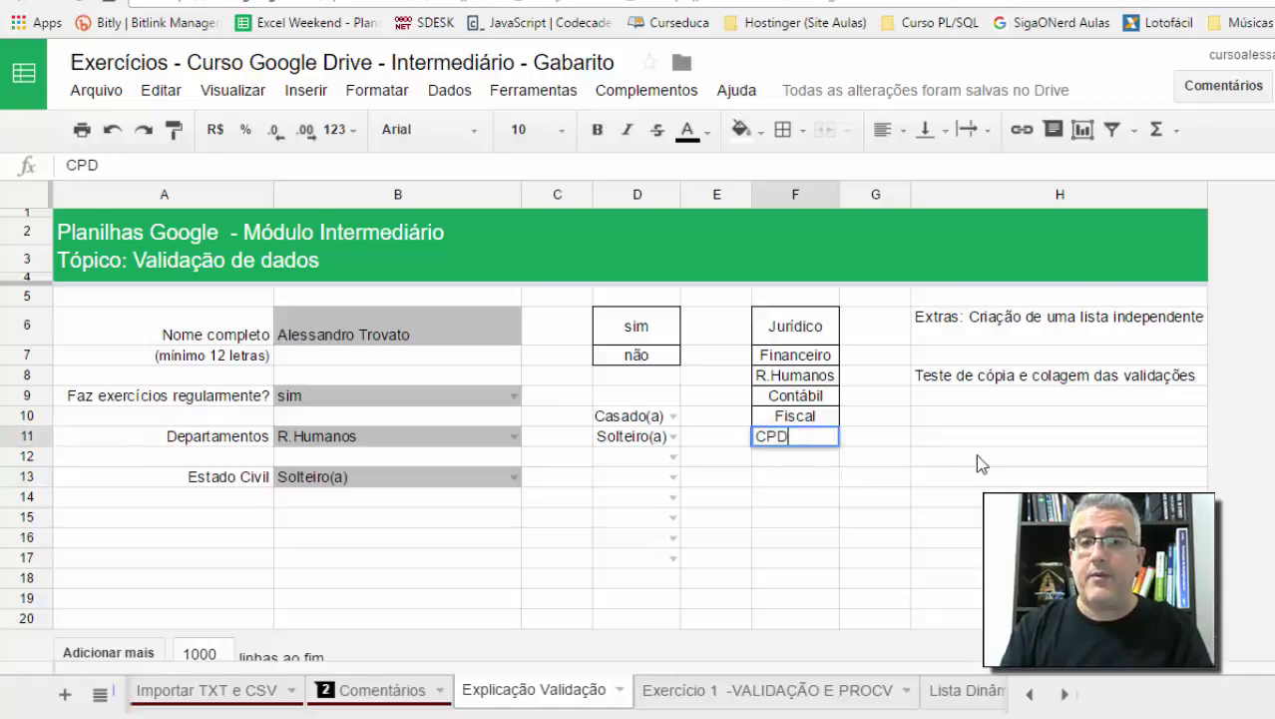
key("Return")
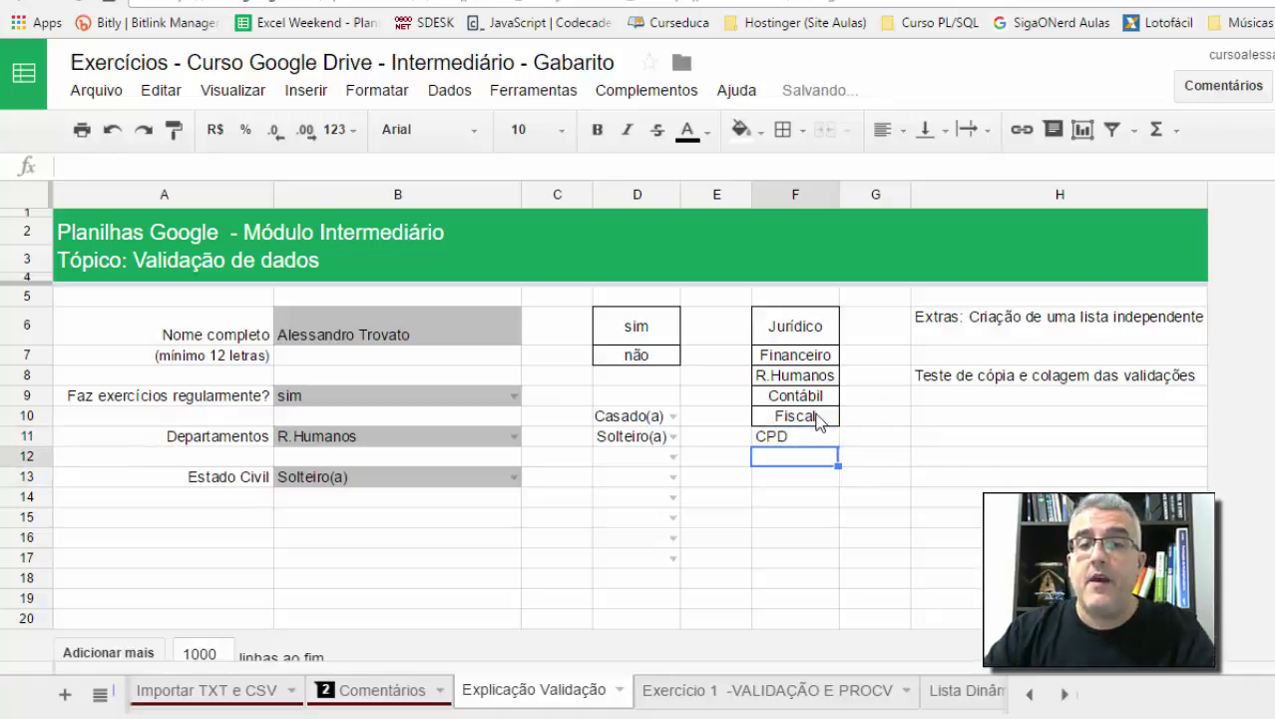
left_click(514, 436)
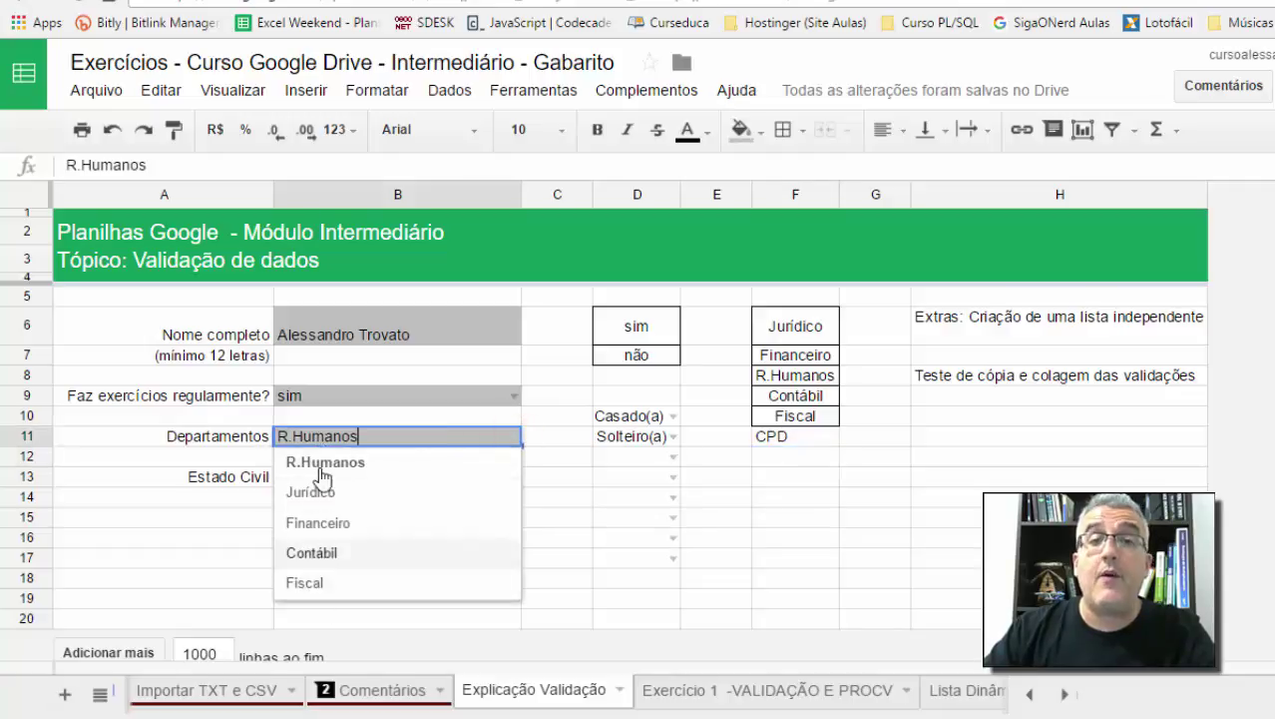
left_click(471, 91)
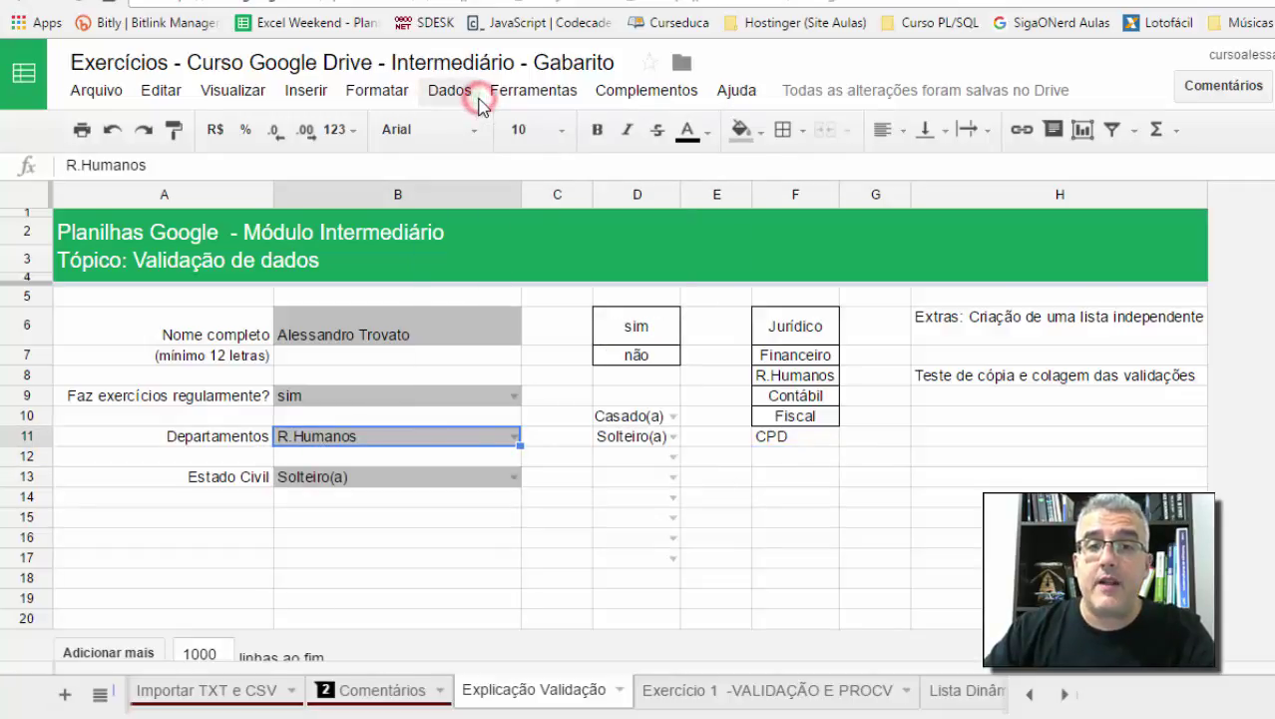
left_click(446, 91)
Step: Open the Departamentos named range for editing, undoing an accidental fill over CPD
left_click(429, 244)
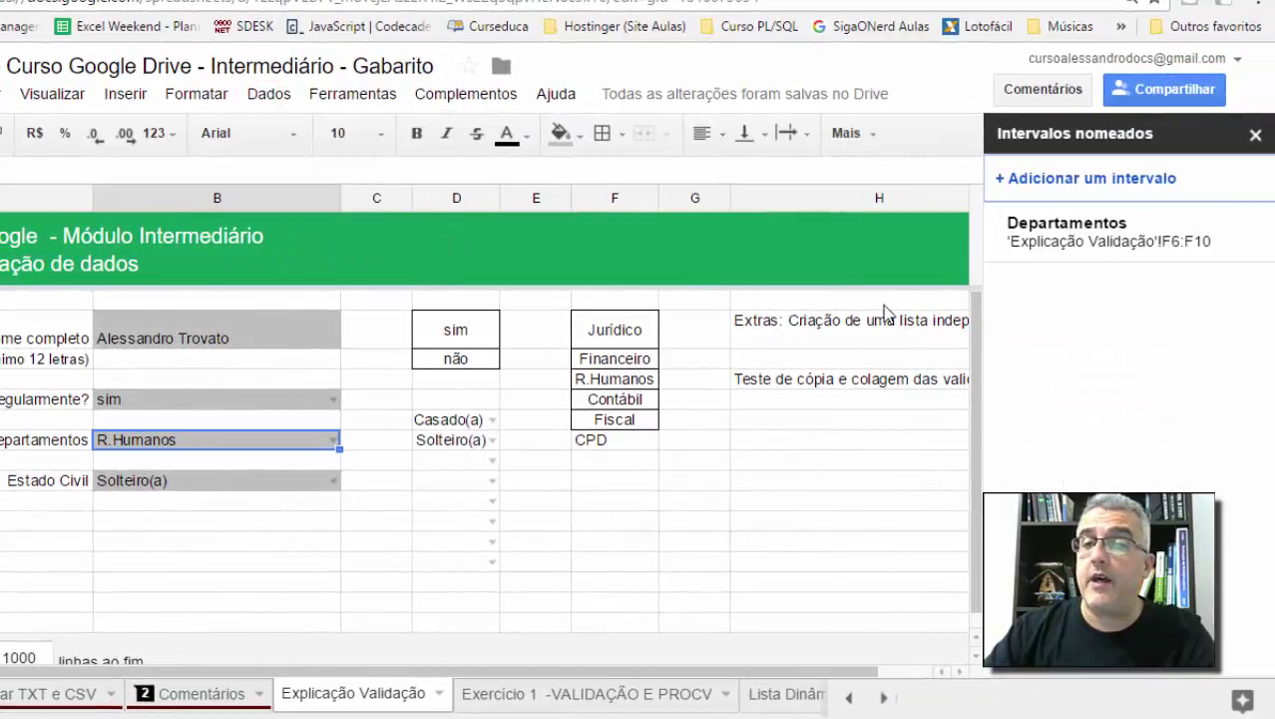
left_click(1091, 228)
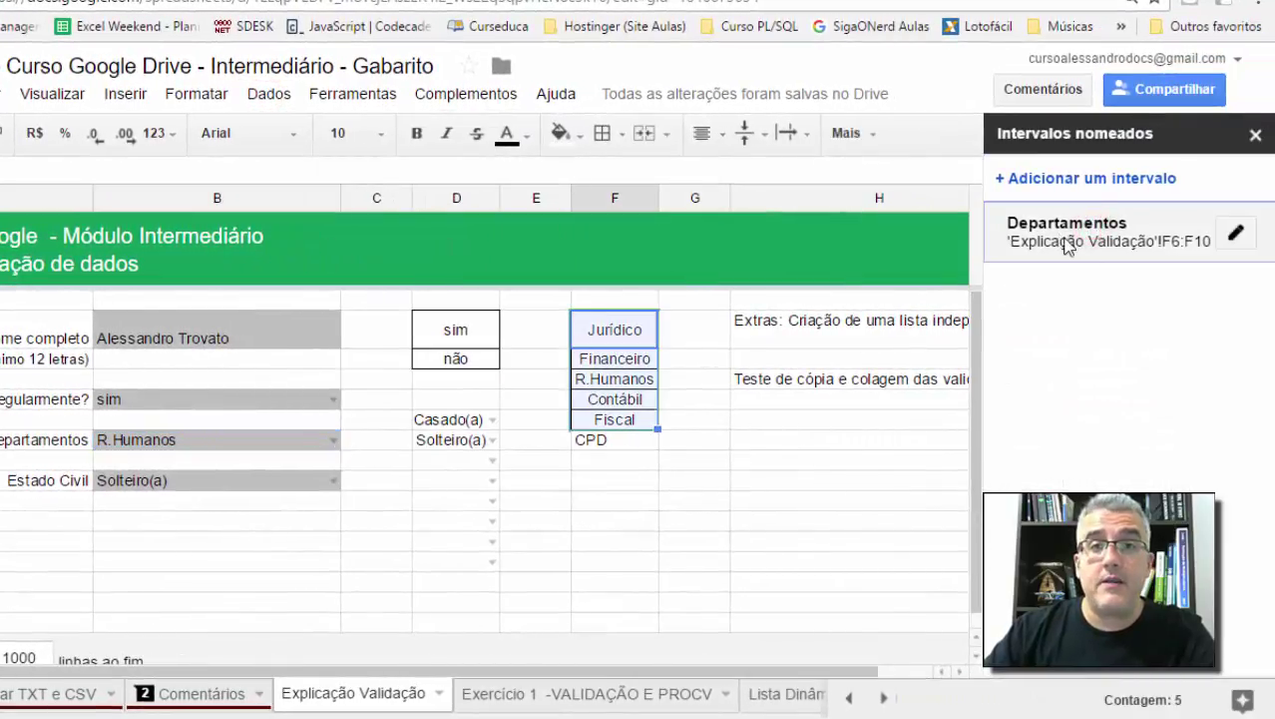
left_click(1237, 233)
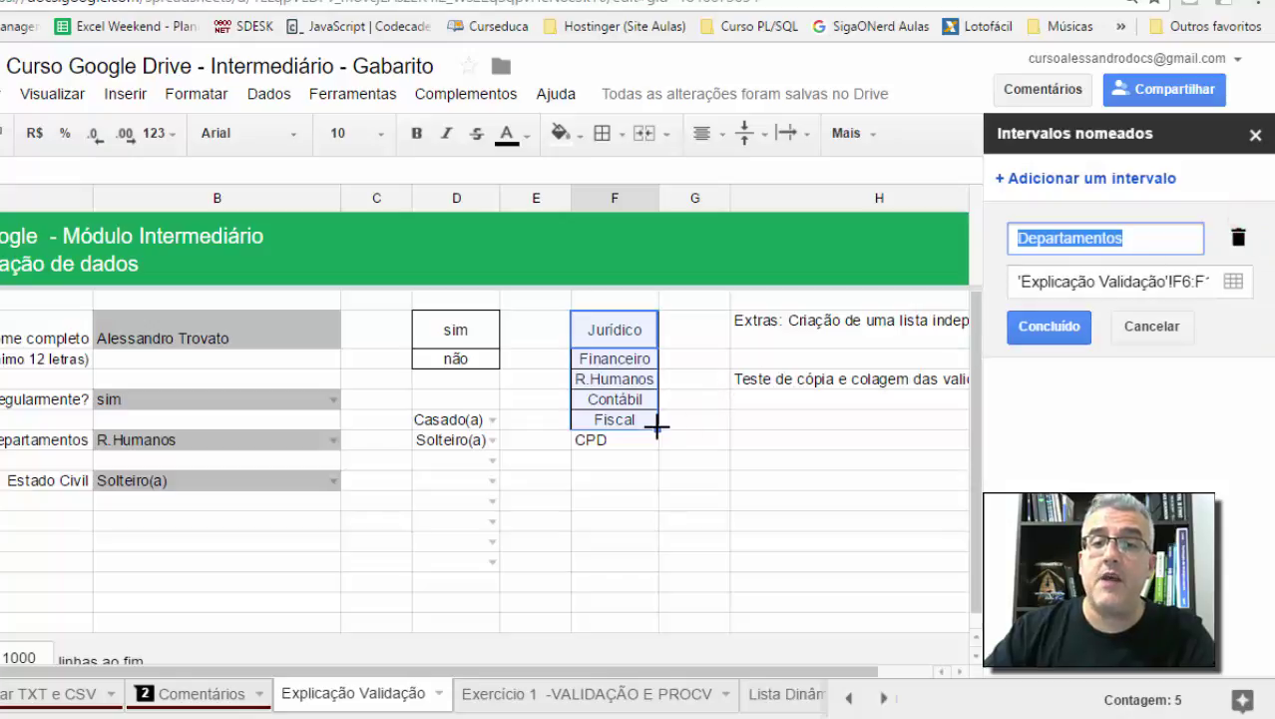
left_click_drag(657, 428, 656, 443)
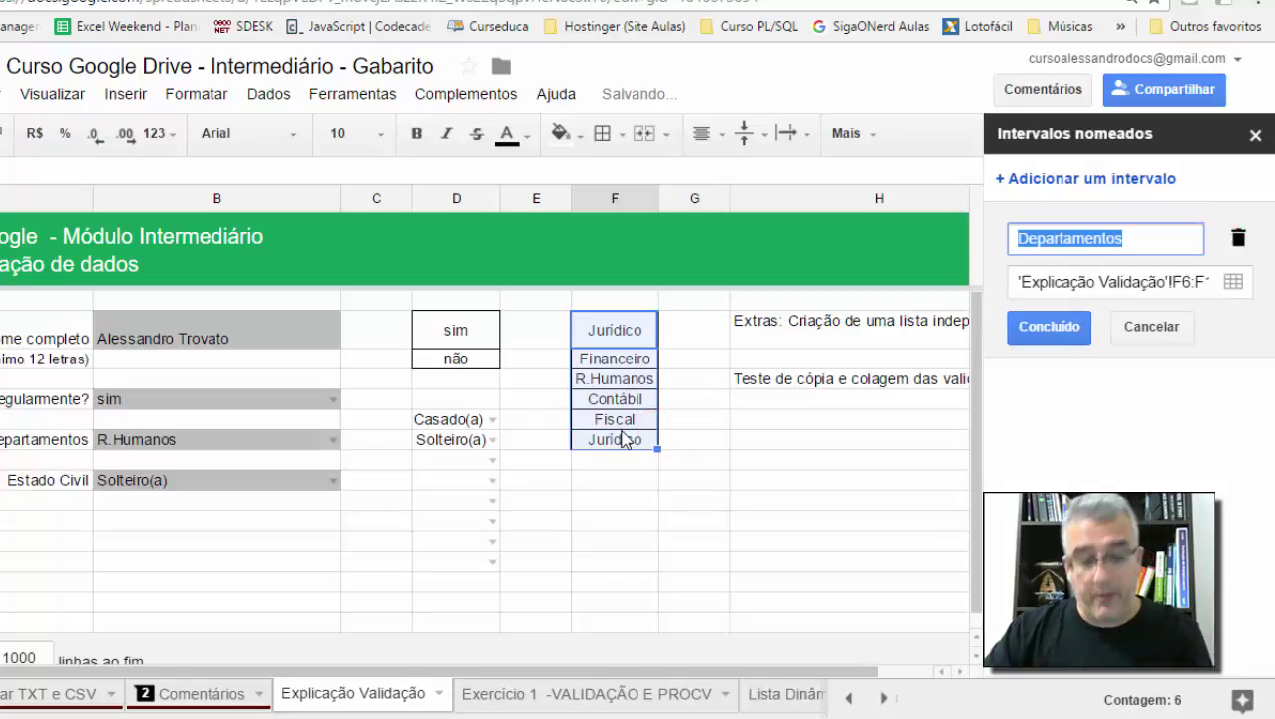
left_click(721, 440)
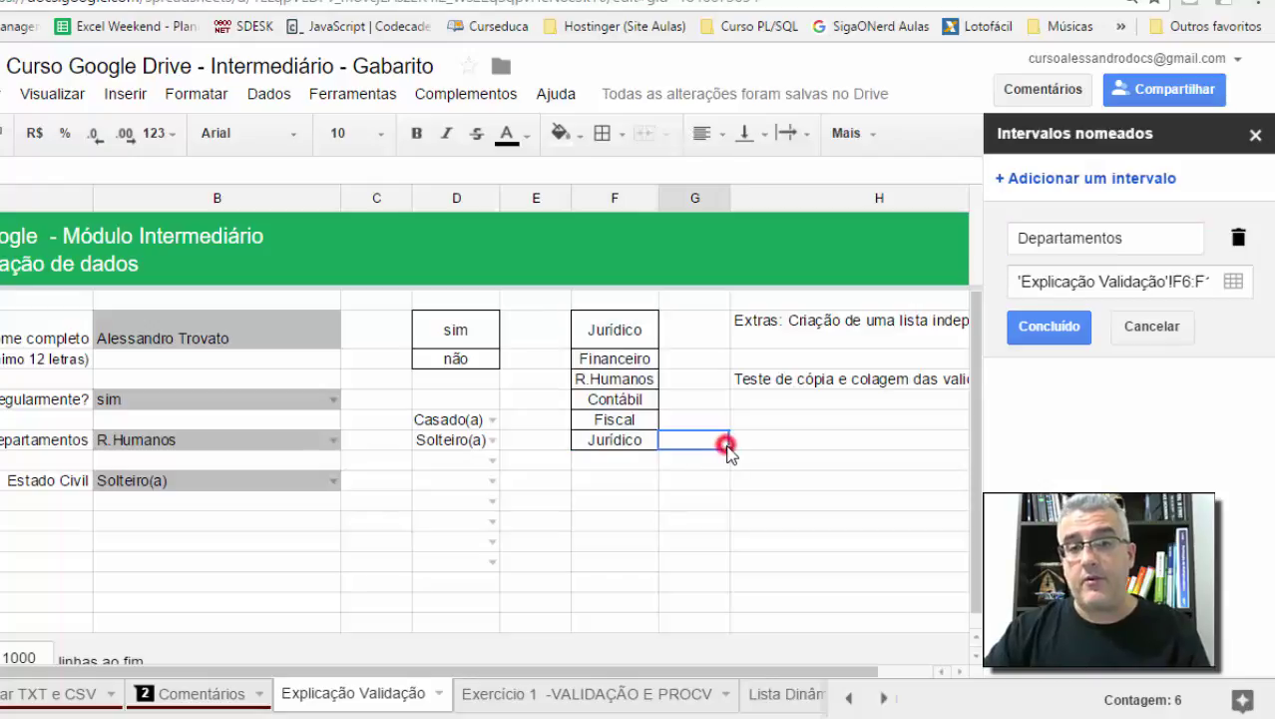
key("ctrl+z")
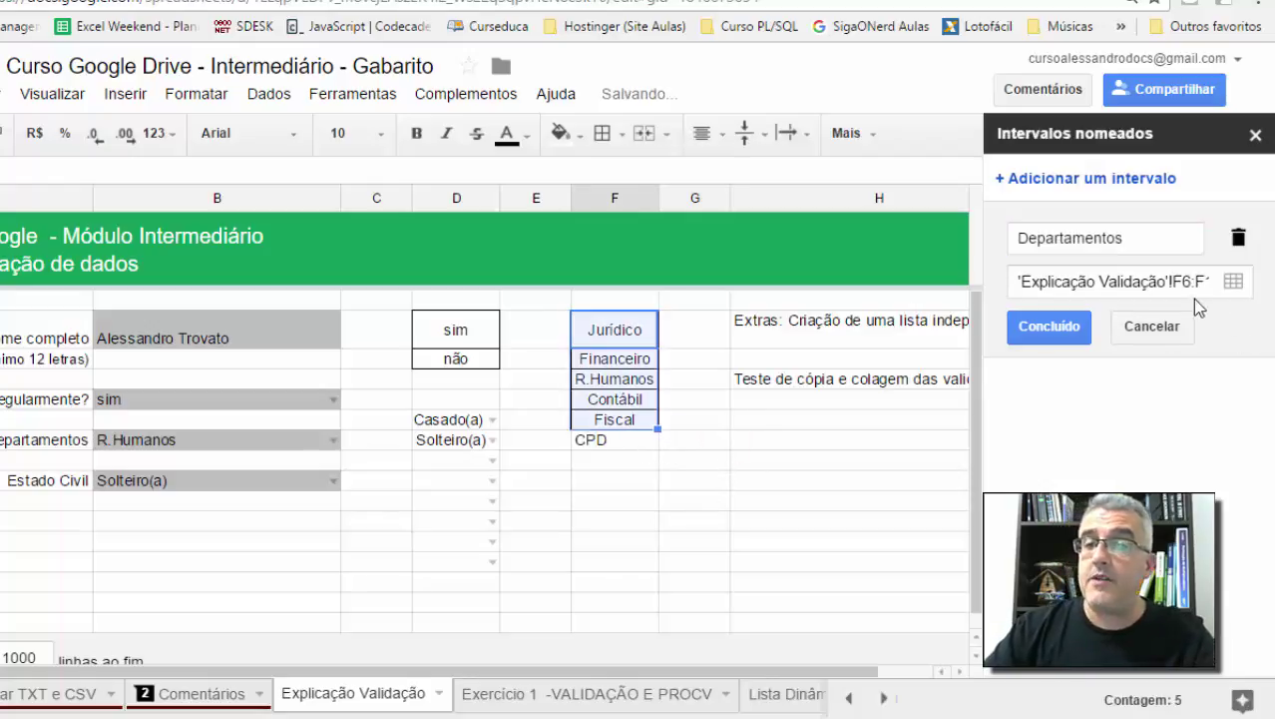
Step: Change the Departamentos range end from F10 to F11, covering 'Explicação Validação'!F6:F11
left_click(1195, 287)
left_click_drag(1202, 284, 1254, 299)
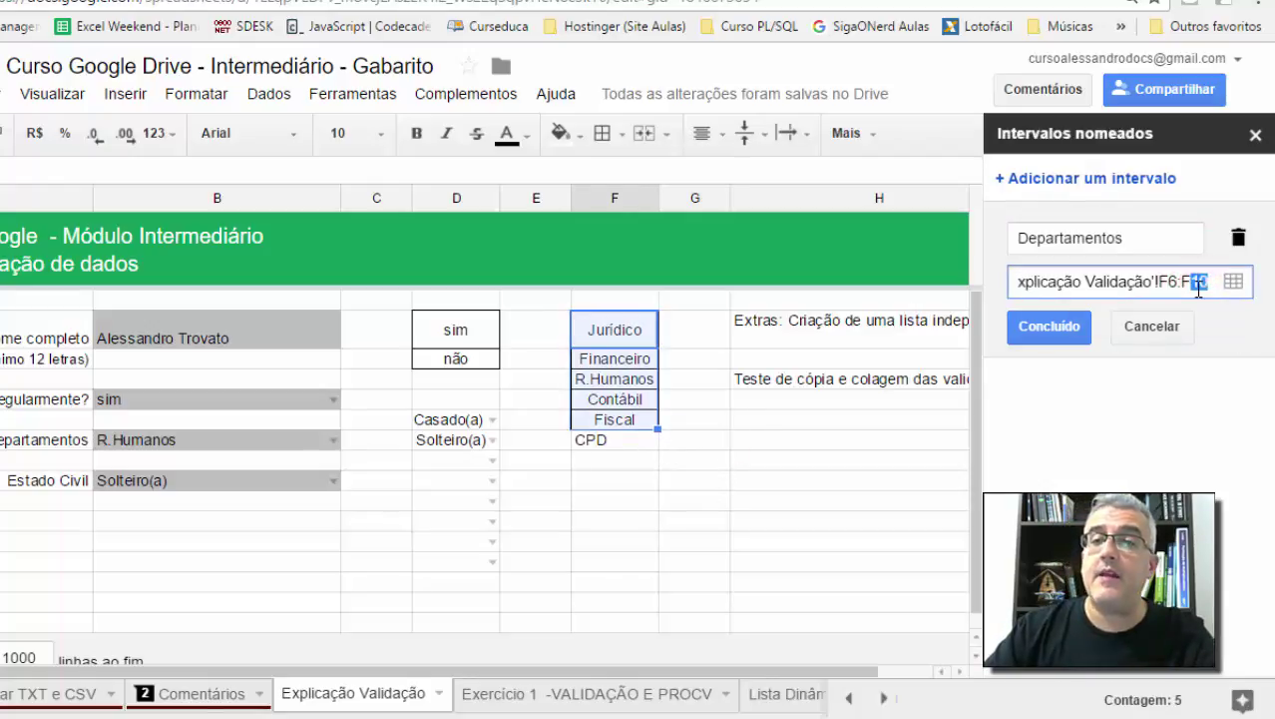
type("11")
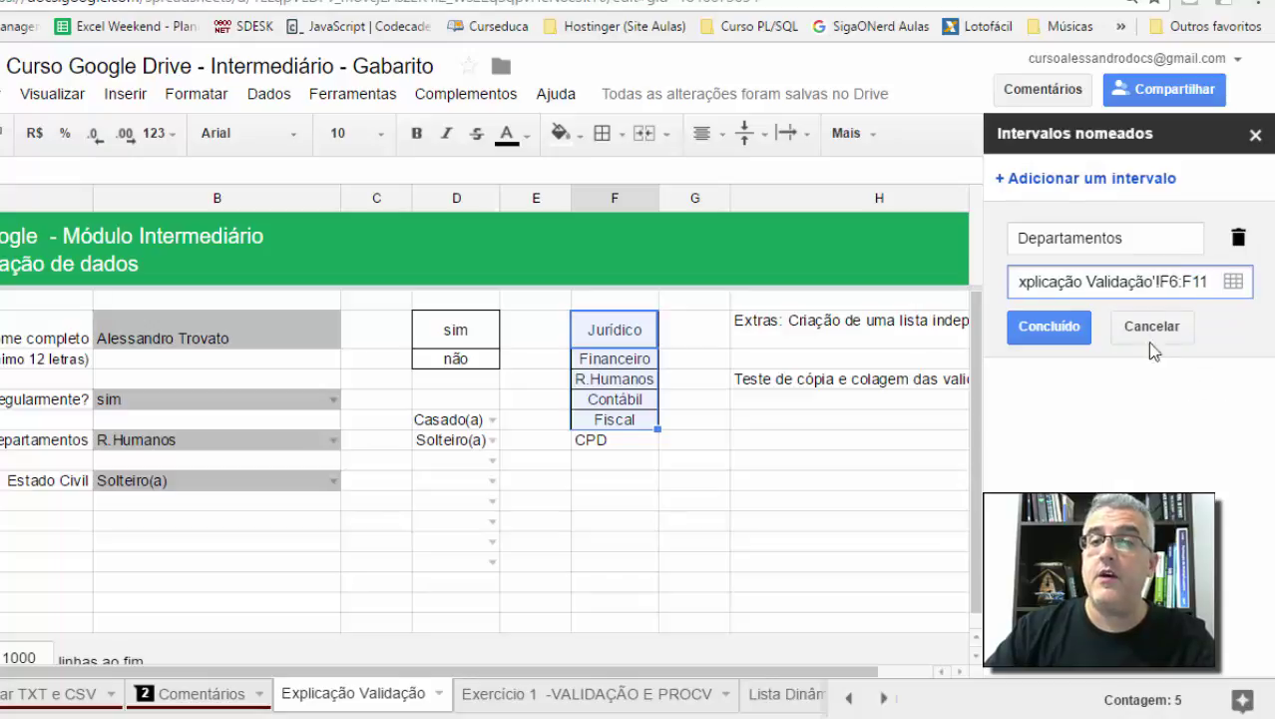
left_click(1056, 325)
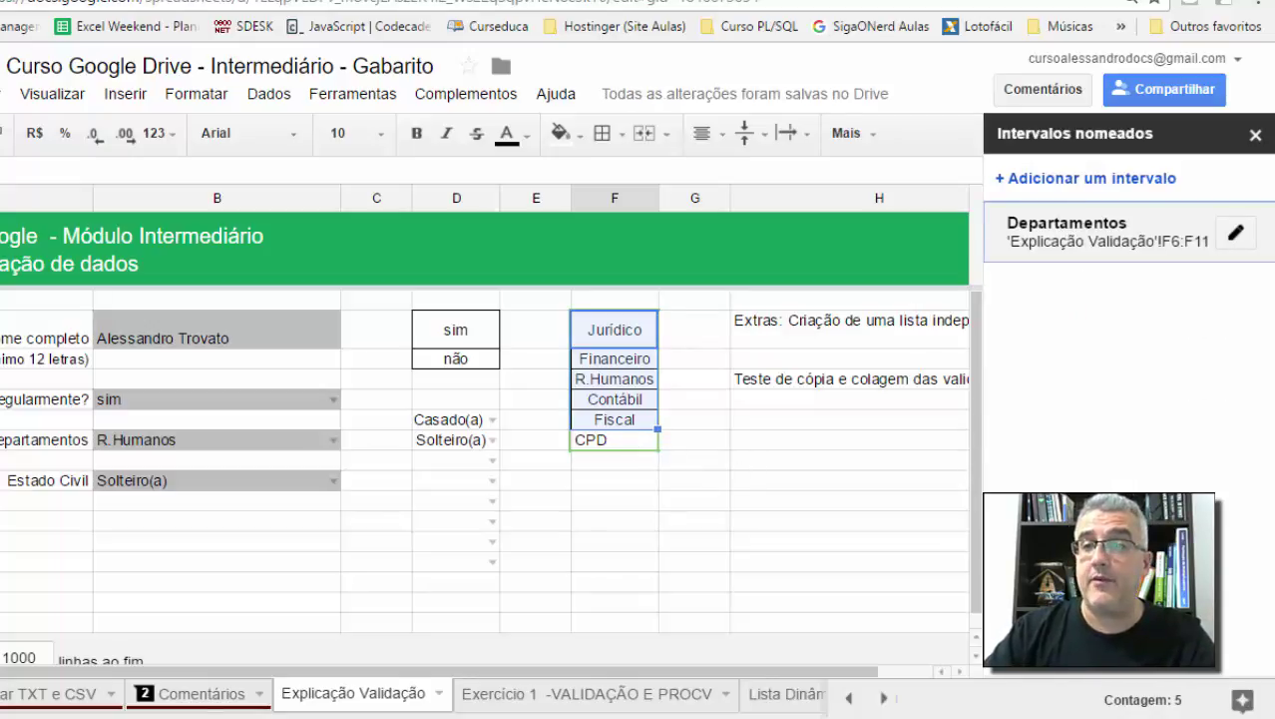
Step: Close the named ranges panel and set B11's Departamentos dropdown to CPD
left_click(1254, 134)
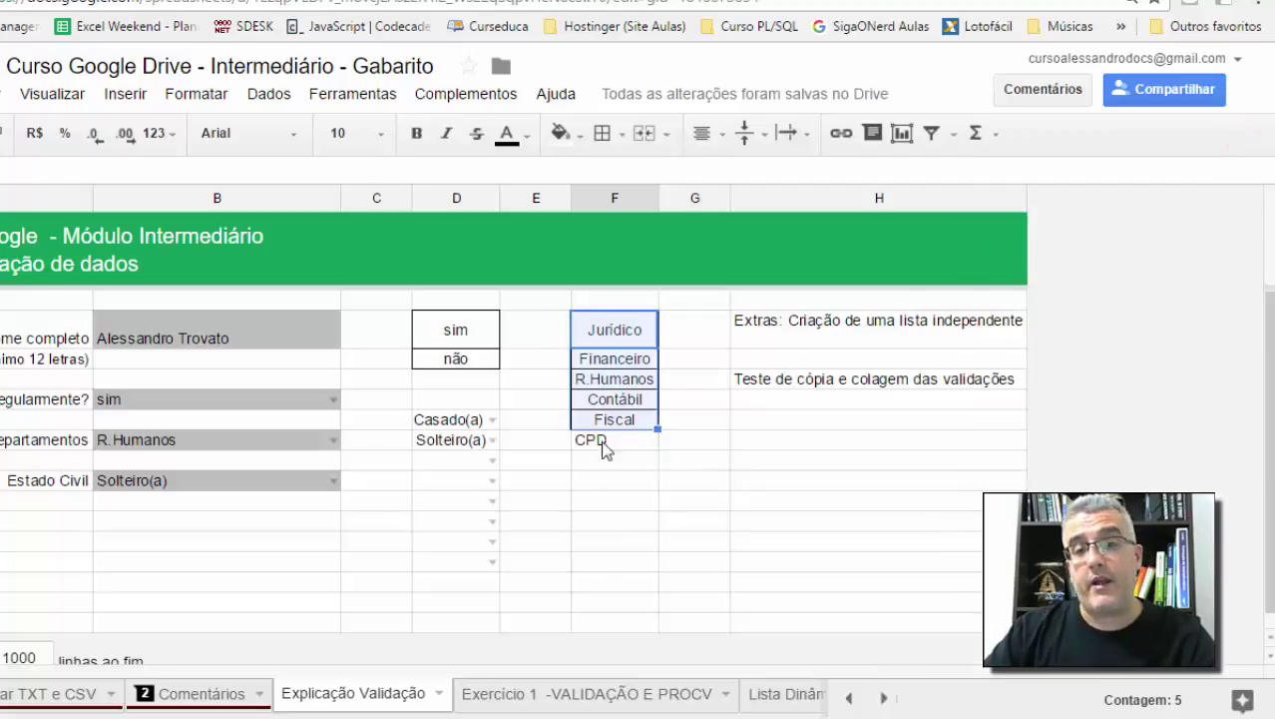
left_click(333, 440)
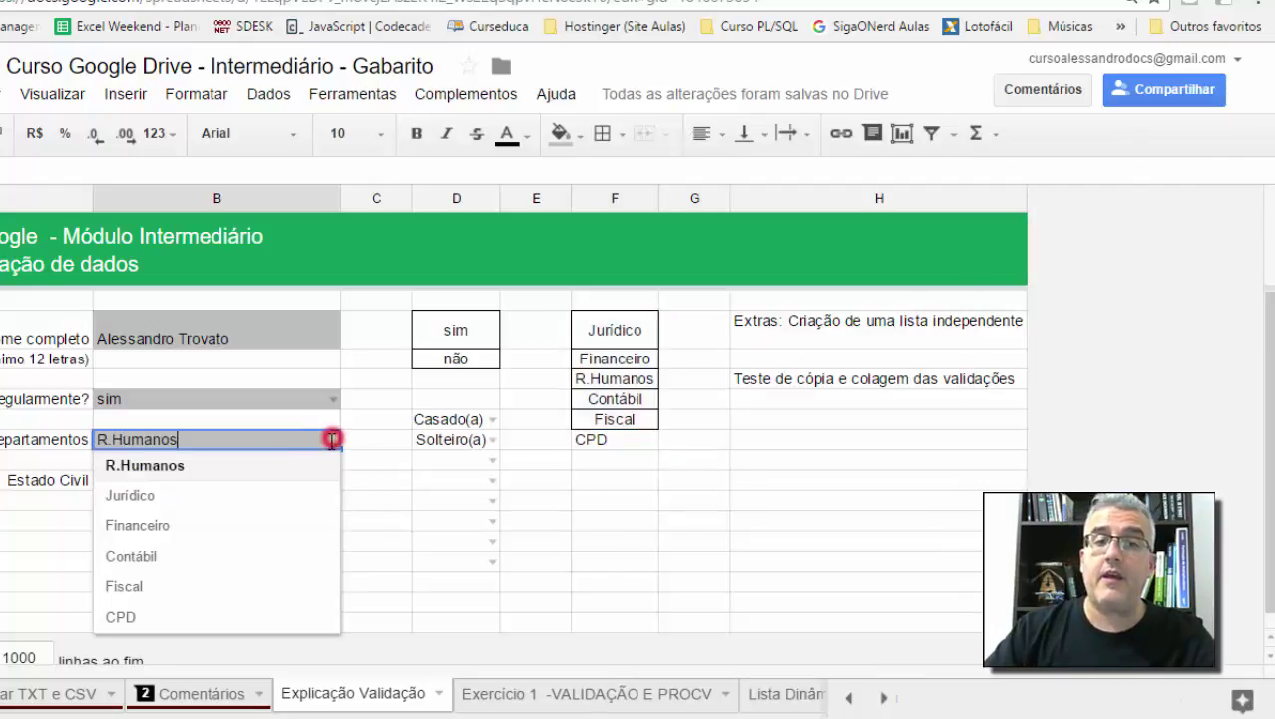
left_click(146, 616)
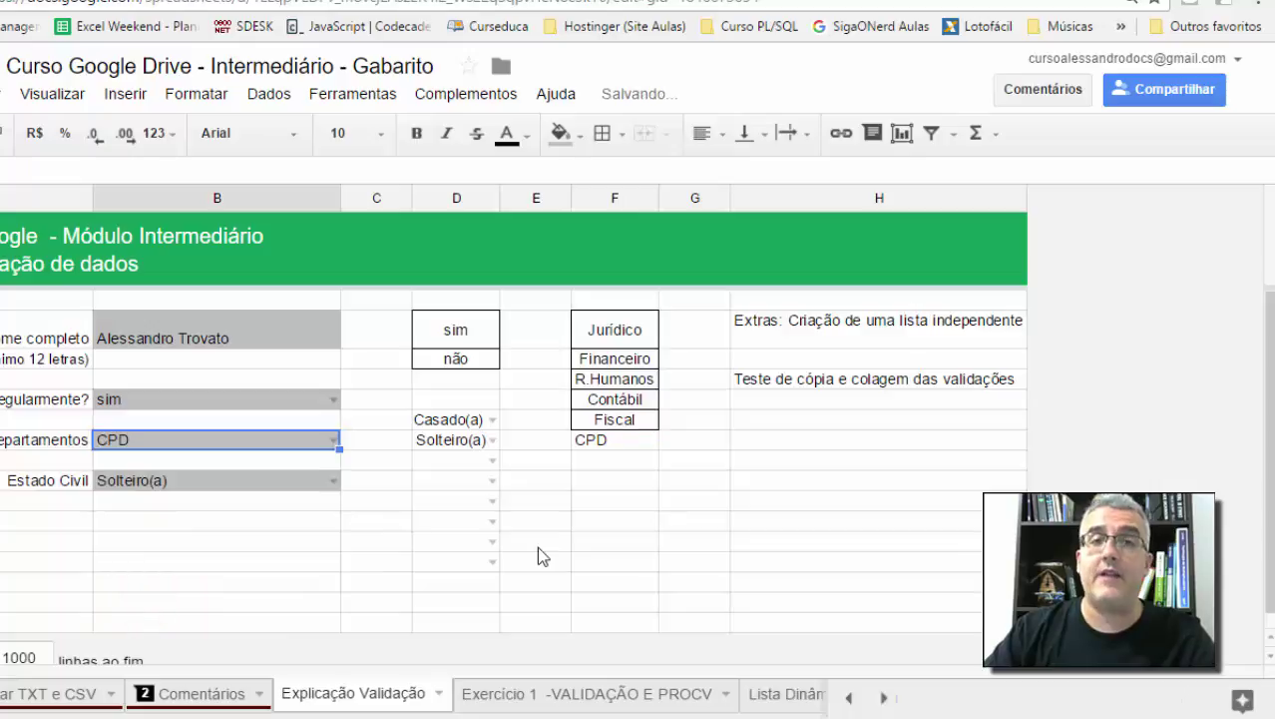
left_click(536, 546)
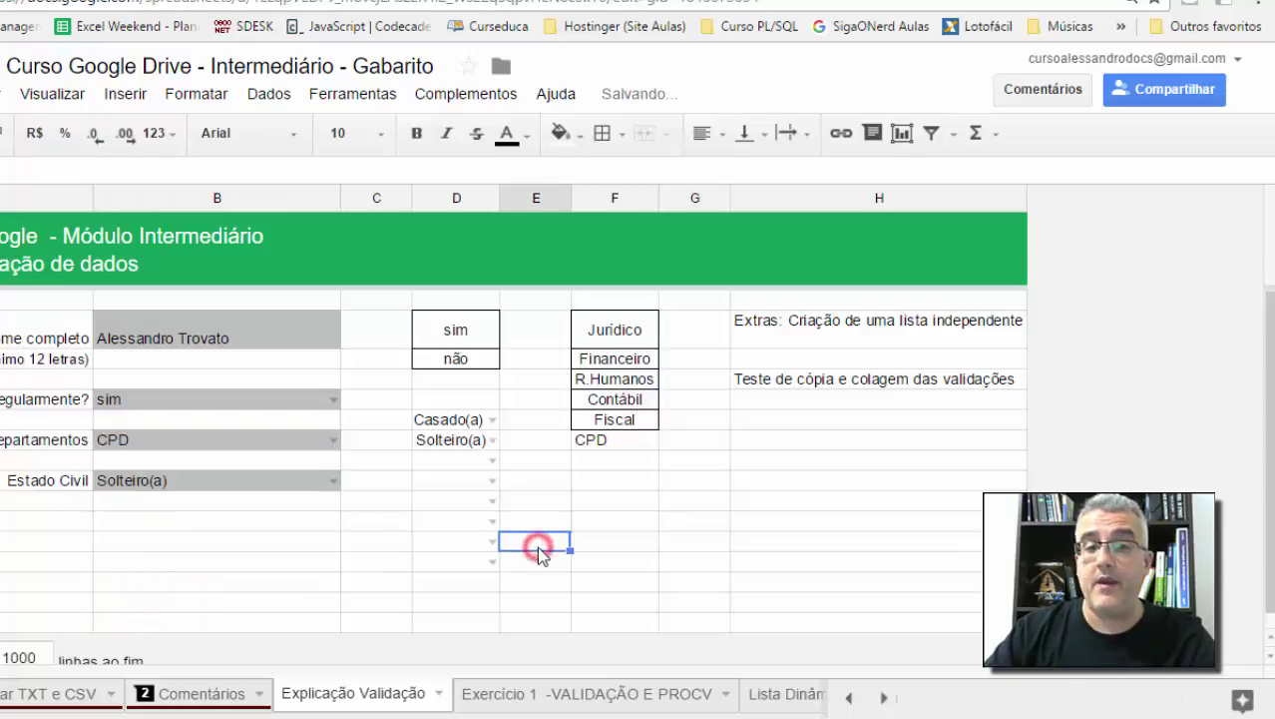
Step: On the Exercício 1 -VALIDAÇÃO E PROCV sheet, inspect the Departamento, Data and Nome fields
left_click(561, 693)
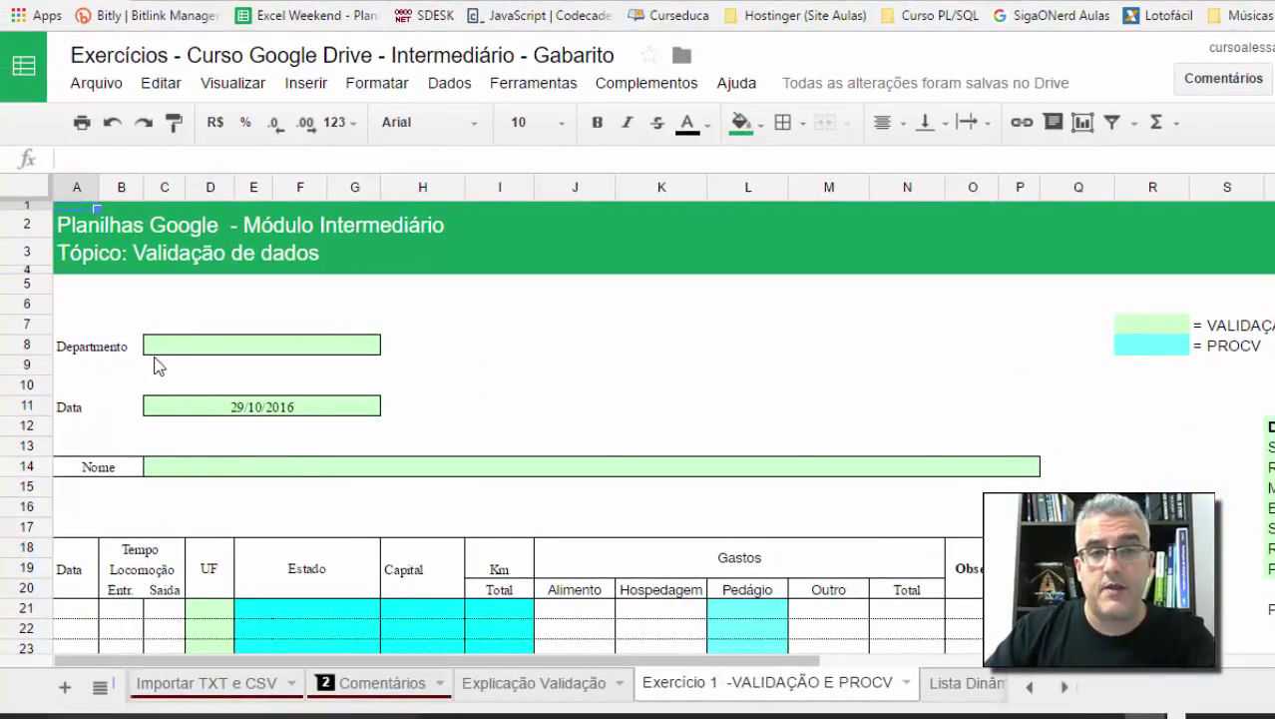
left_click(191, 345)
left_click(1174, 326)
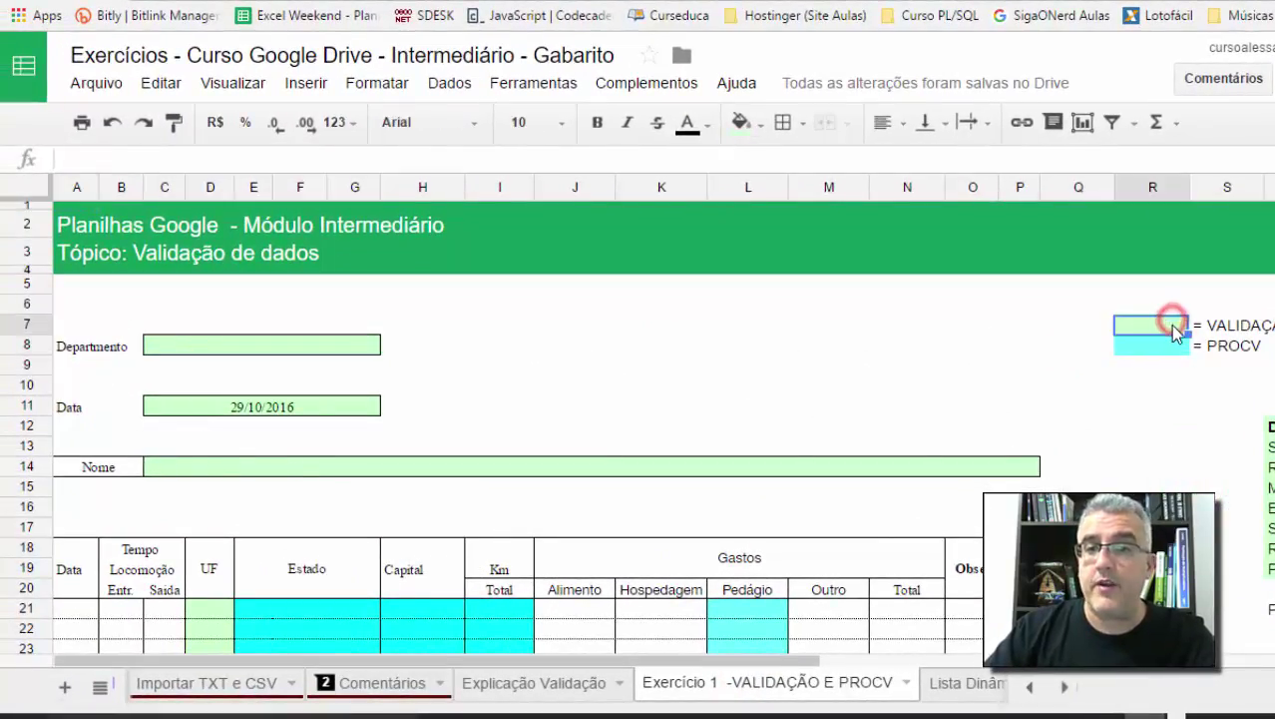
left_click(194, 345)
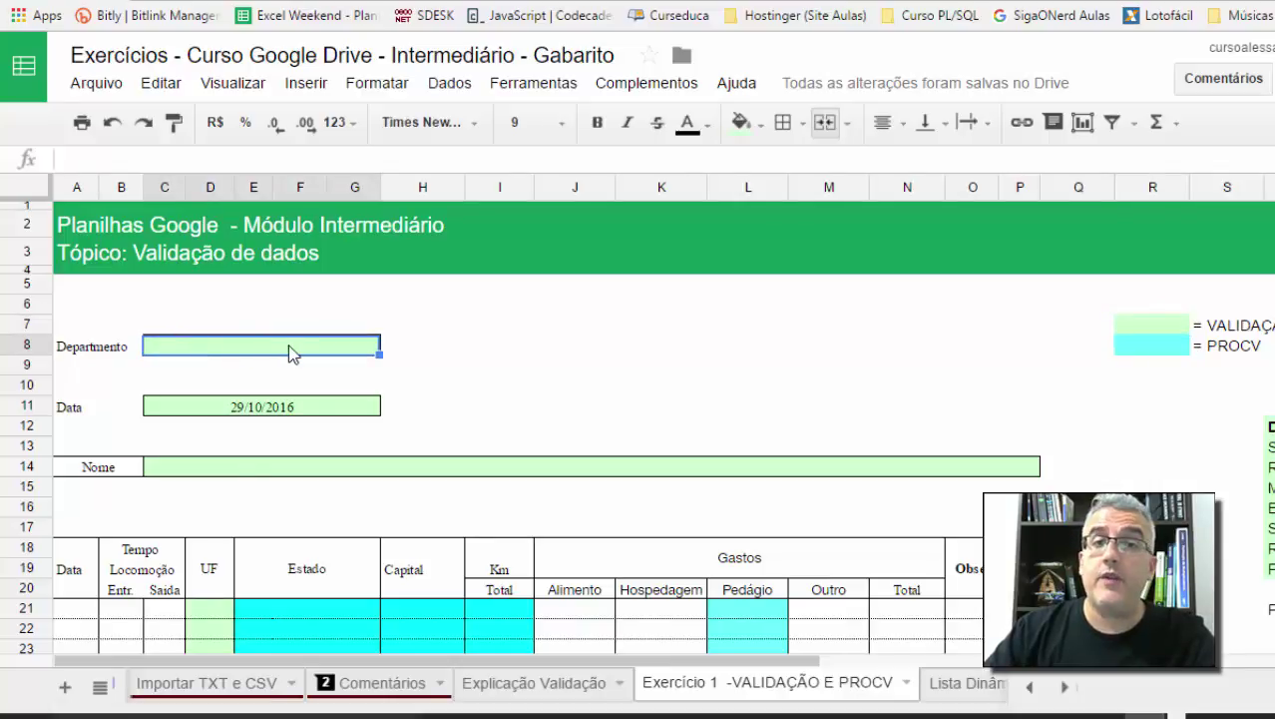
left_click(216, 406)
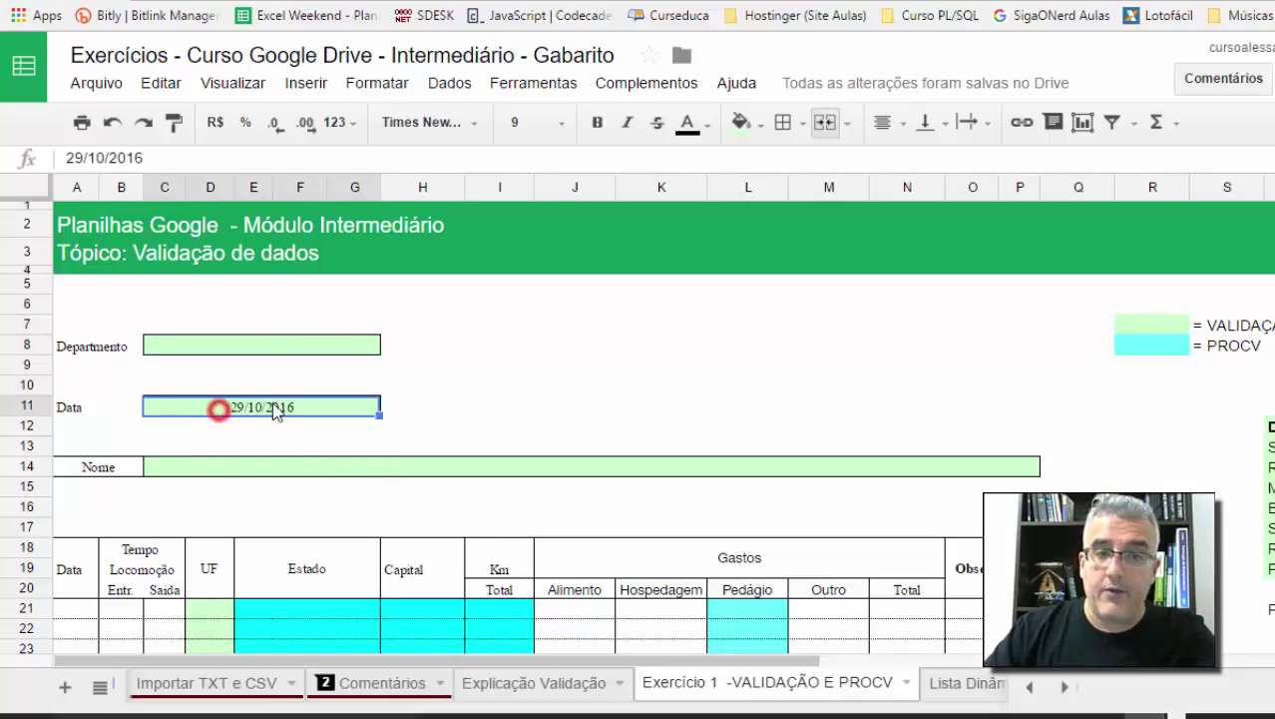
left_click(165, 467)
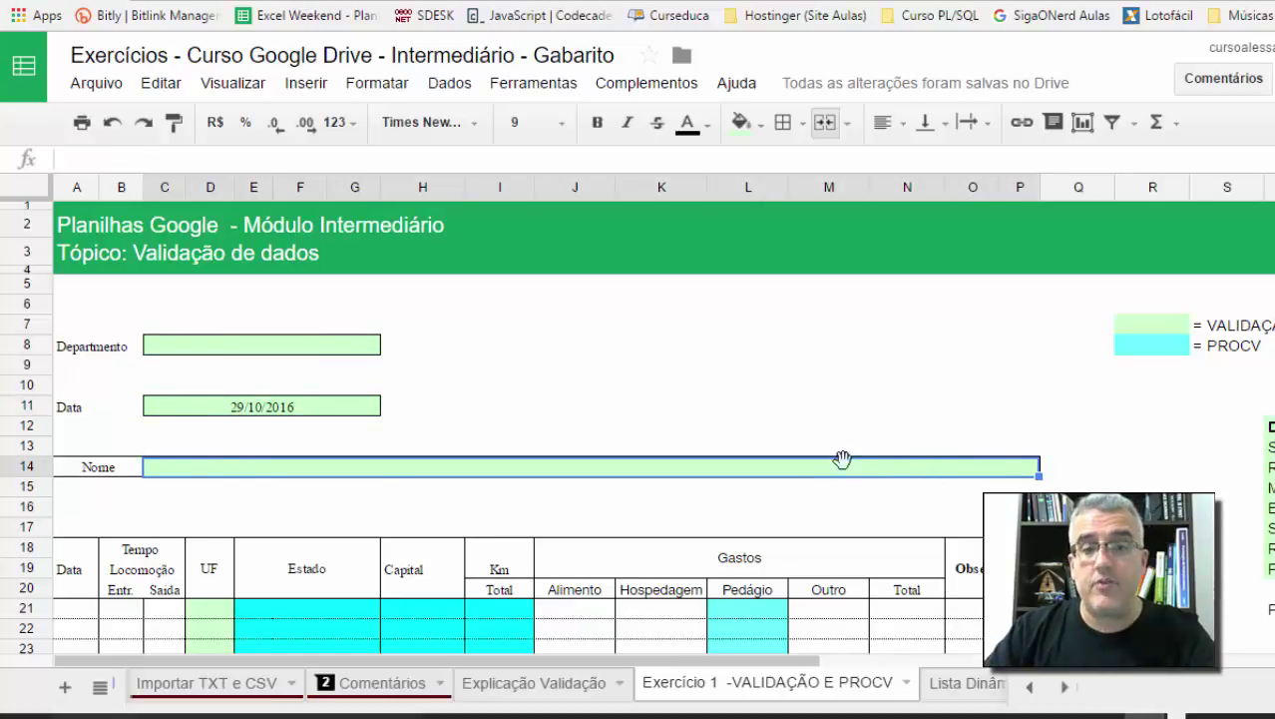
Step: Review the UF column entries and the destination, department and state abbreviation lists
scroll(838, 459, "down", 3)
left_click_drag(213, 370, 242, 504)
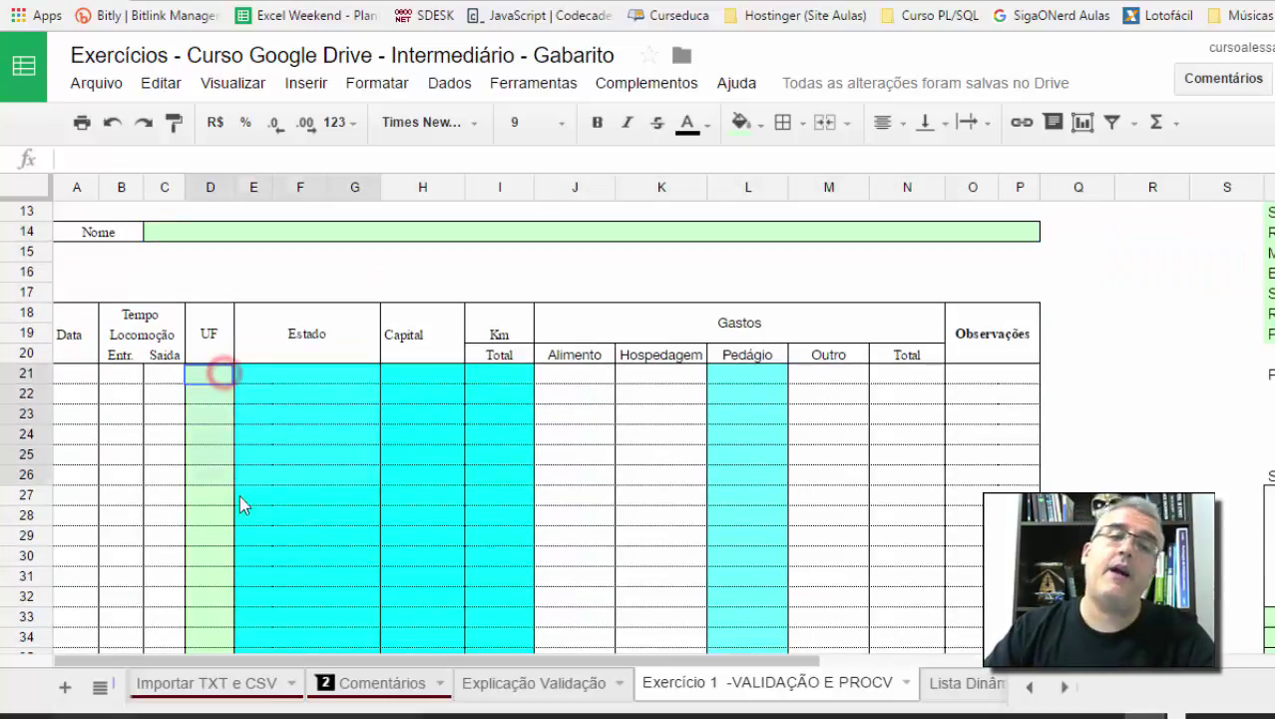
left_click(218, 421)
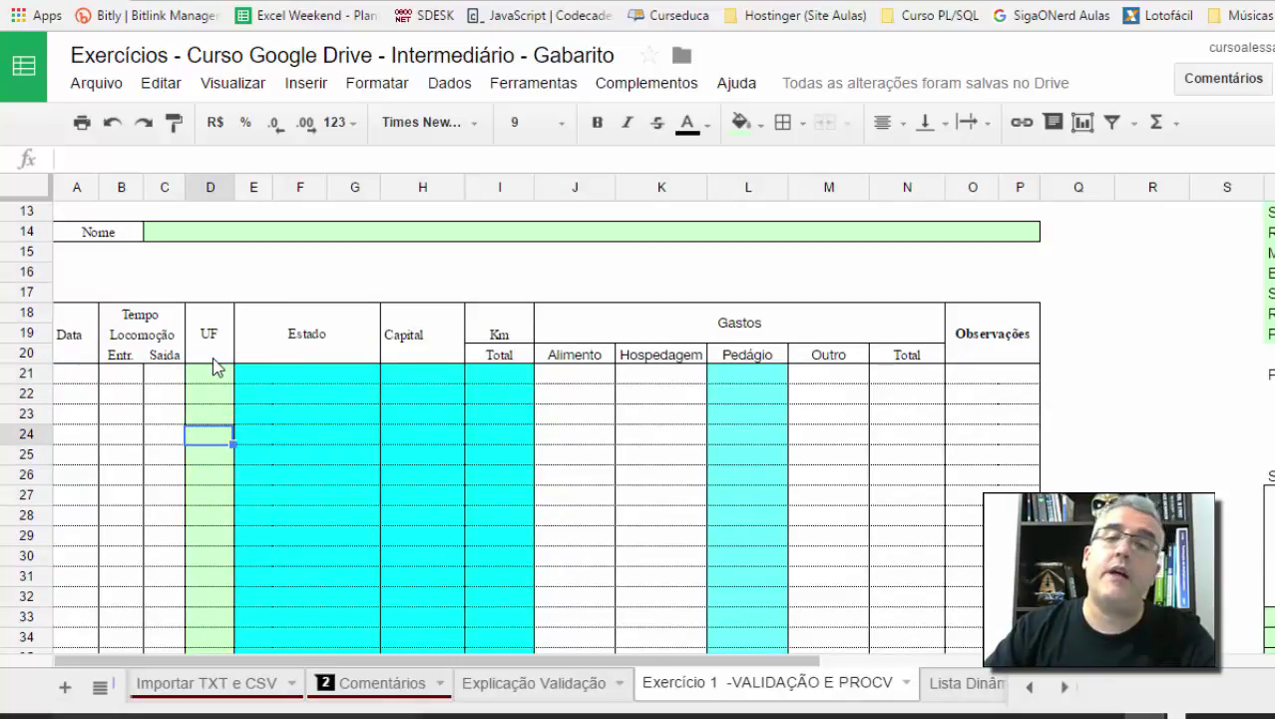
scroll(985, 416, "up", 3)
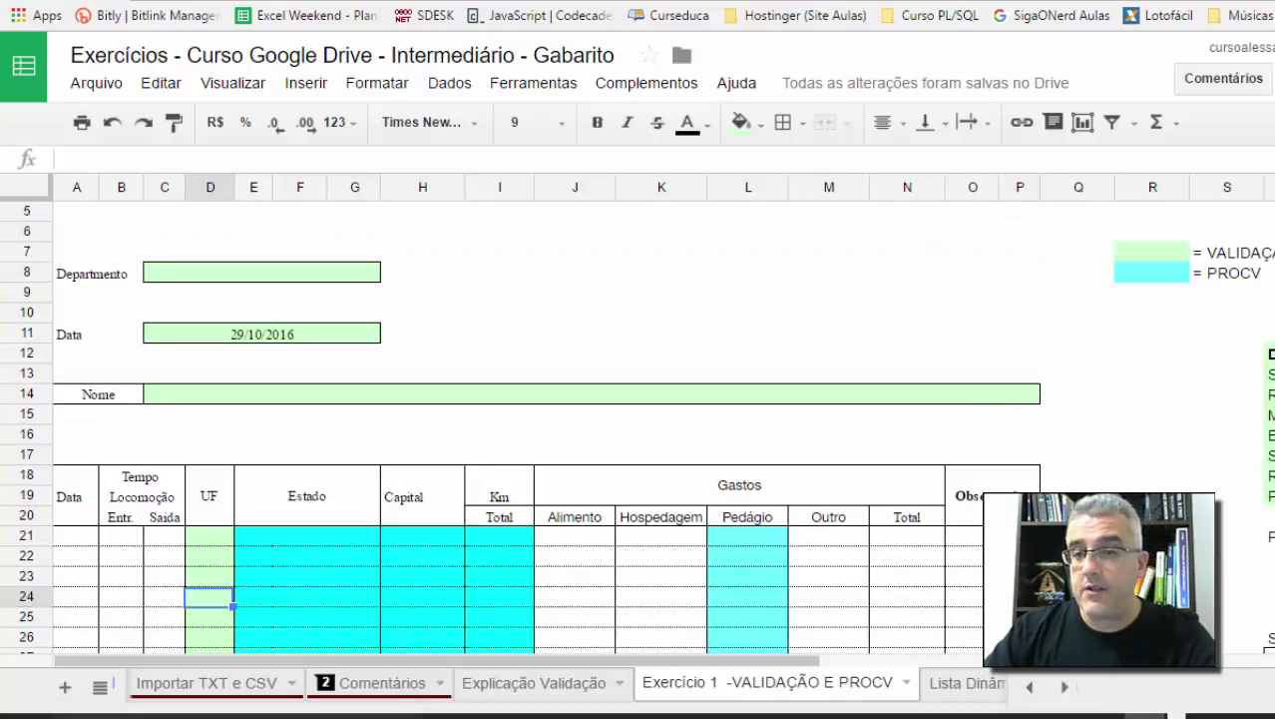
scroll(663, 419, "right", 5)
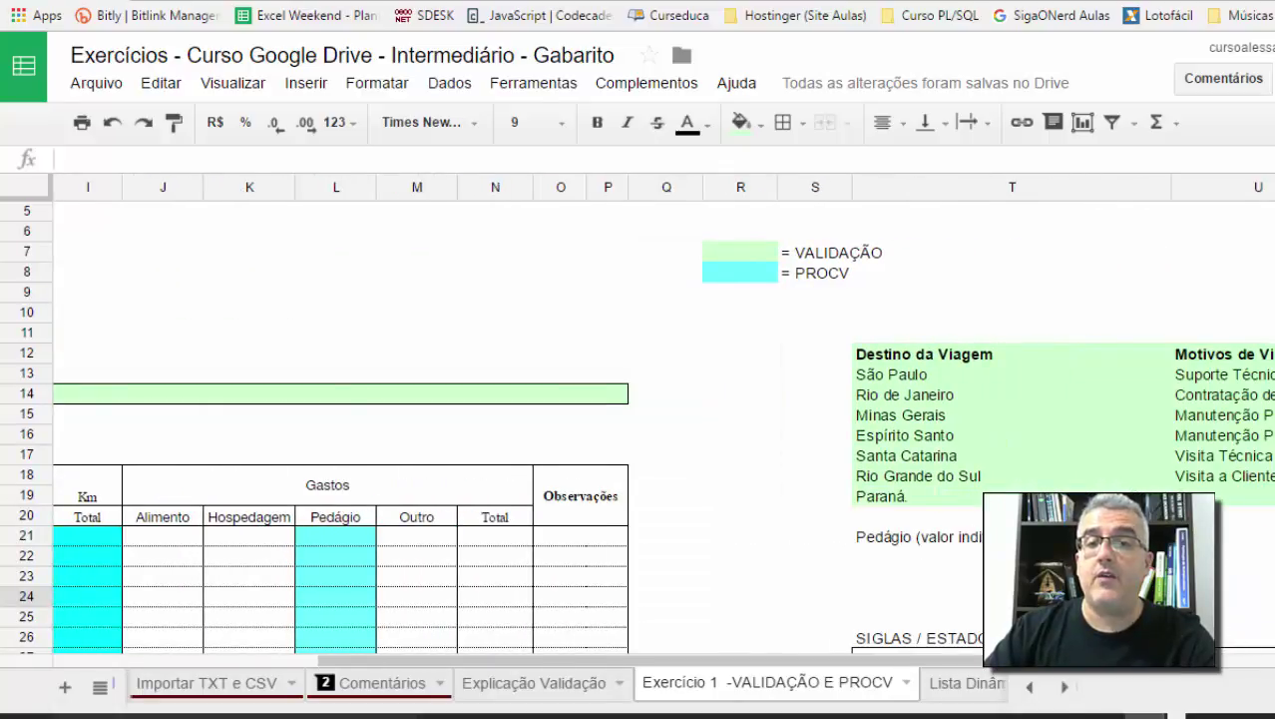
scroll(484, 277, "right", 3)
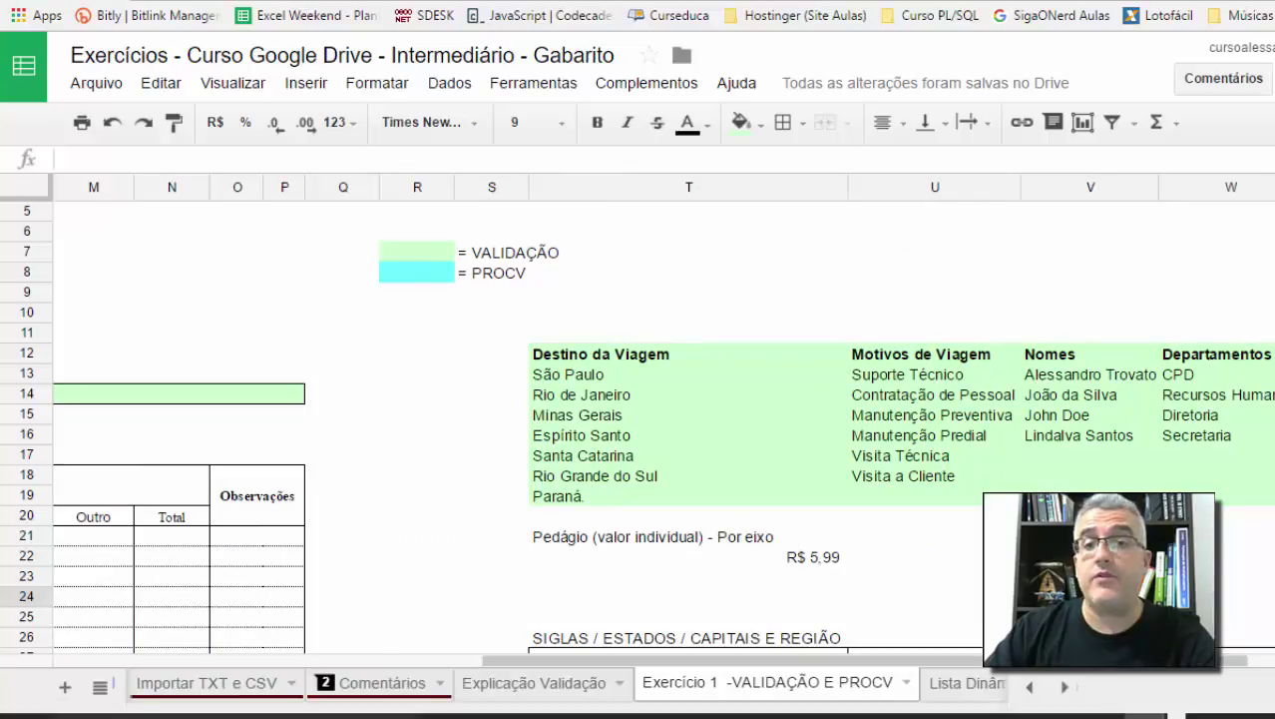
scroll(892, 378, "down", 3)
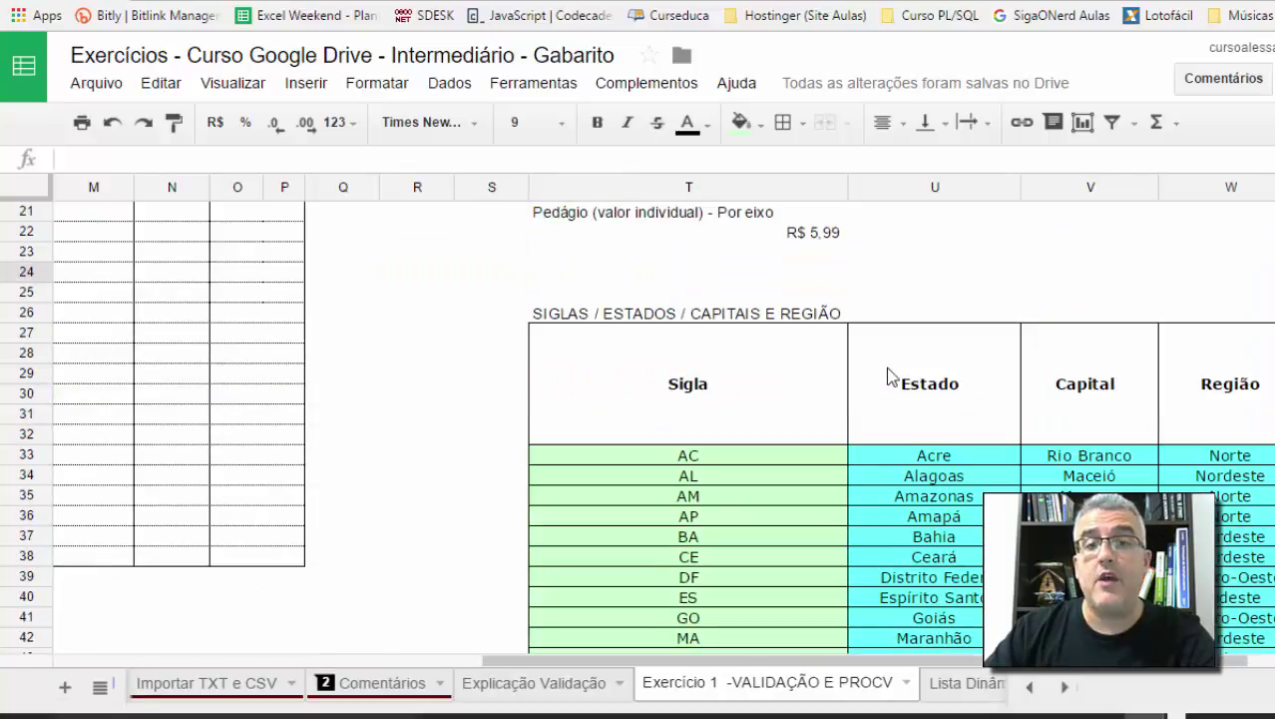
scroll(712, 420, "down", 2)
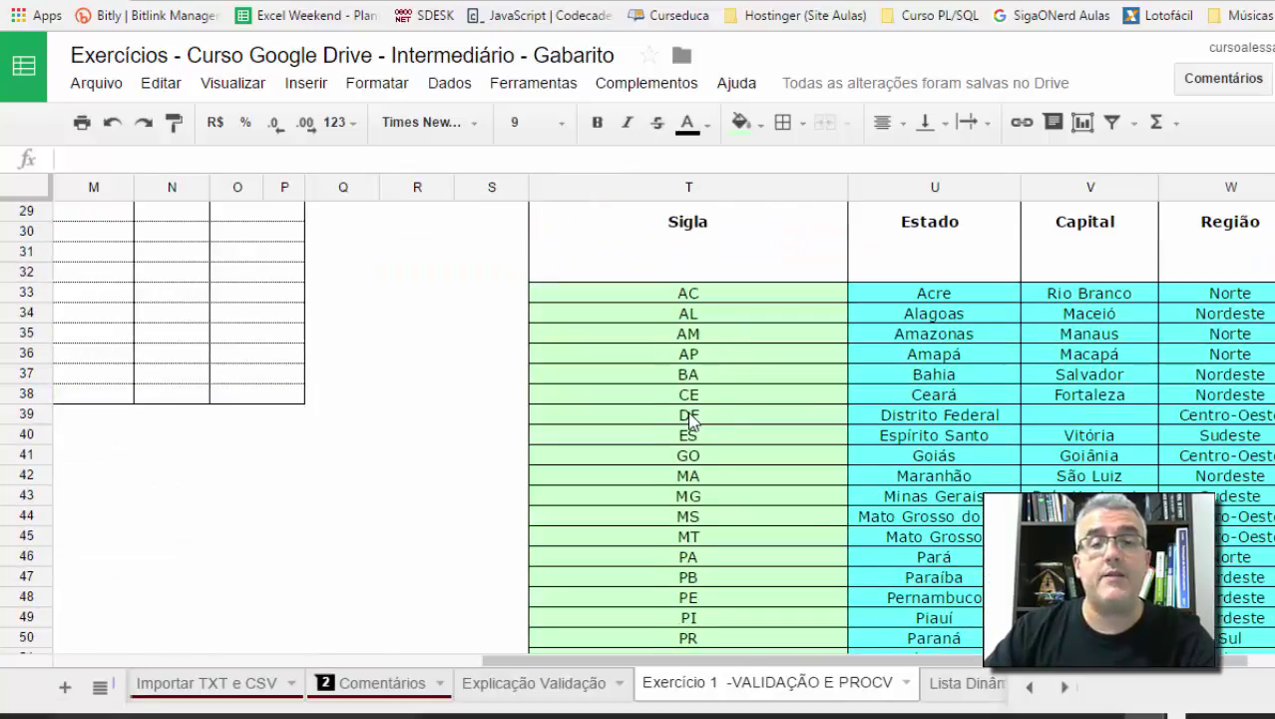
scroll(698, 414, "up", 7)
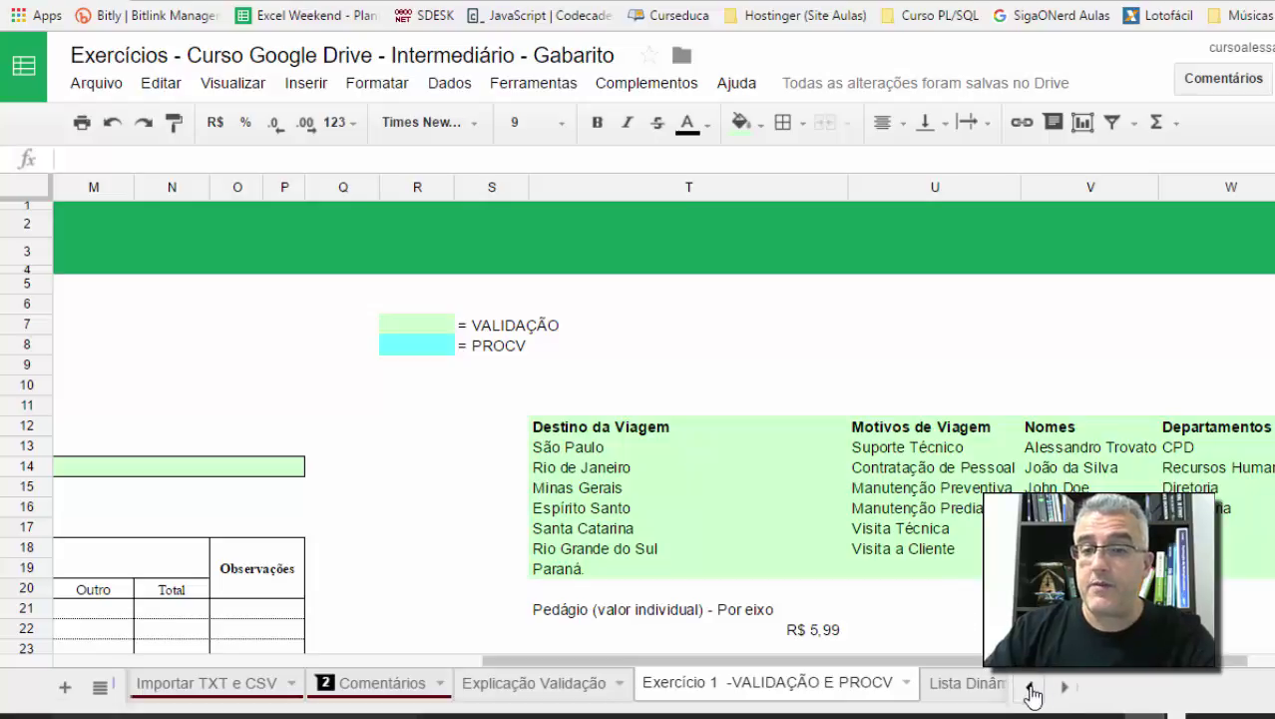
left_click(1030, 687)
left_click(1030, 687)
left_click(1030, 687)
left_click(1064, 686)
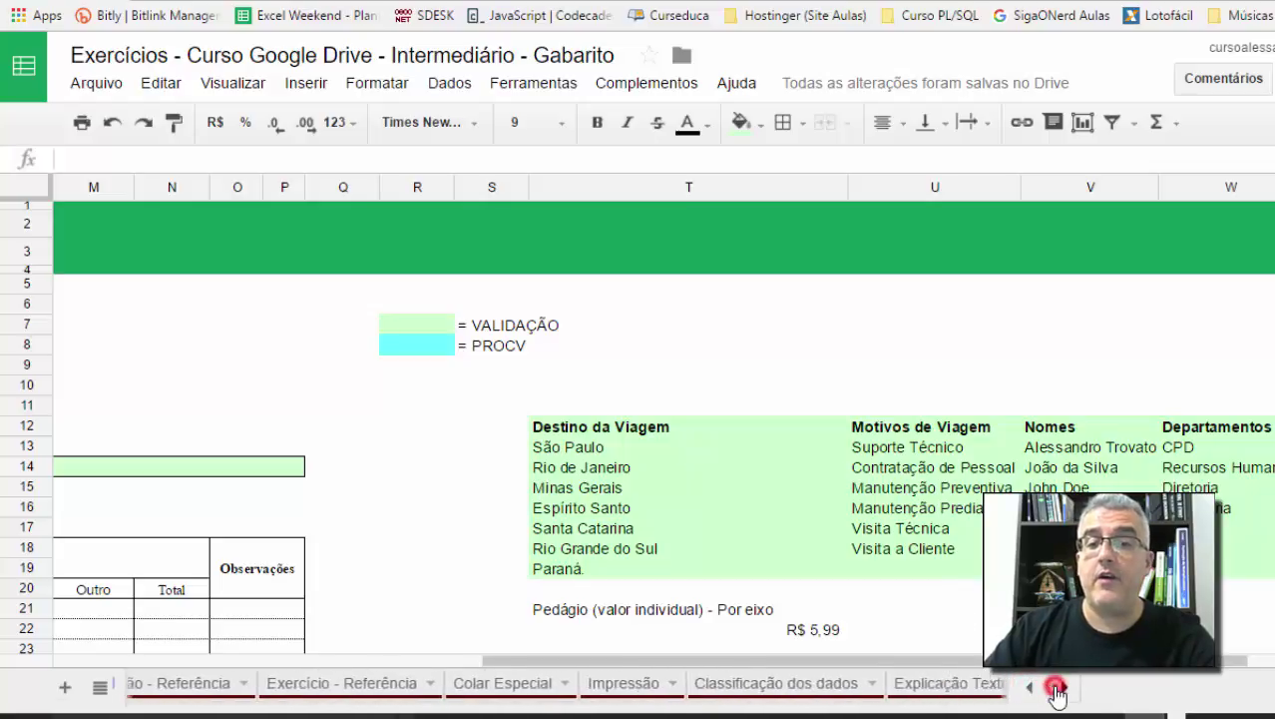
left_click(1064, 687)
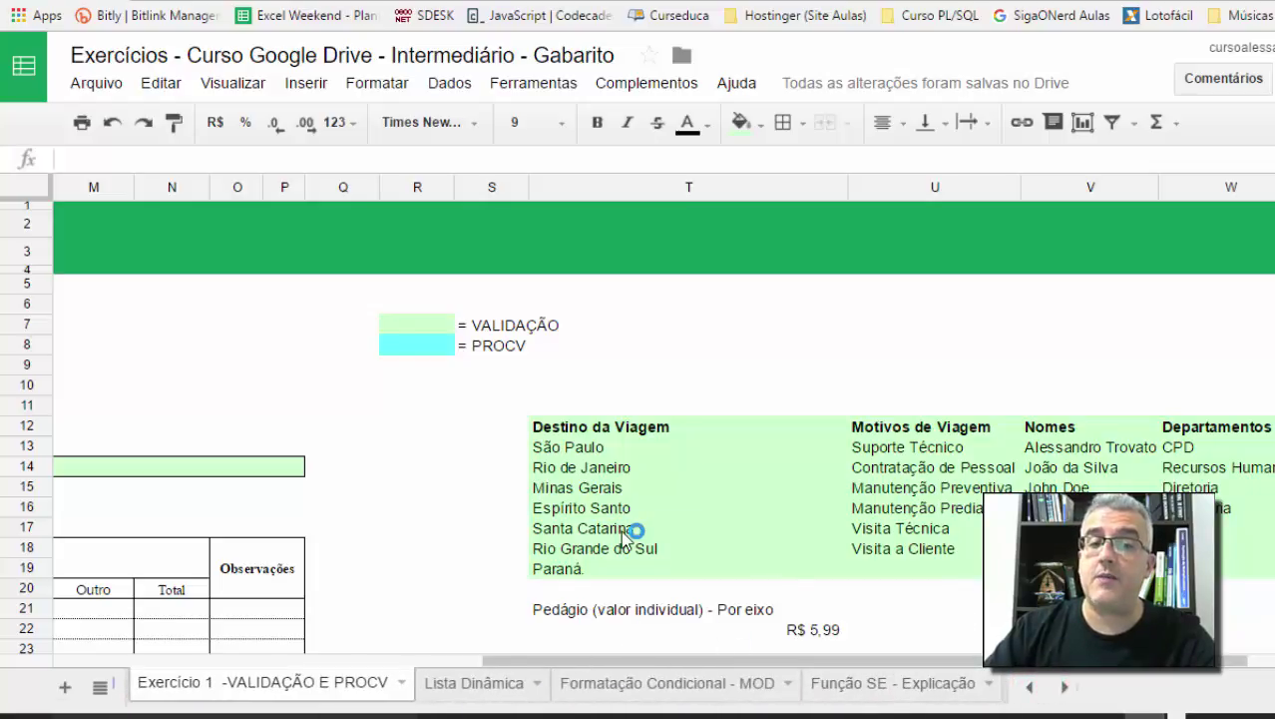
left_click(387, 494)
key("Left")
key("Left")
key("Left")
key("Left")
key("Left")
key("Left")
key("Left")
key("Left")
key("Left")
key("Left")
key("Left")
key("Left")
key("Left")
key("Left")
key("Left")
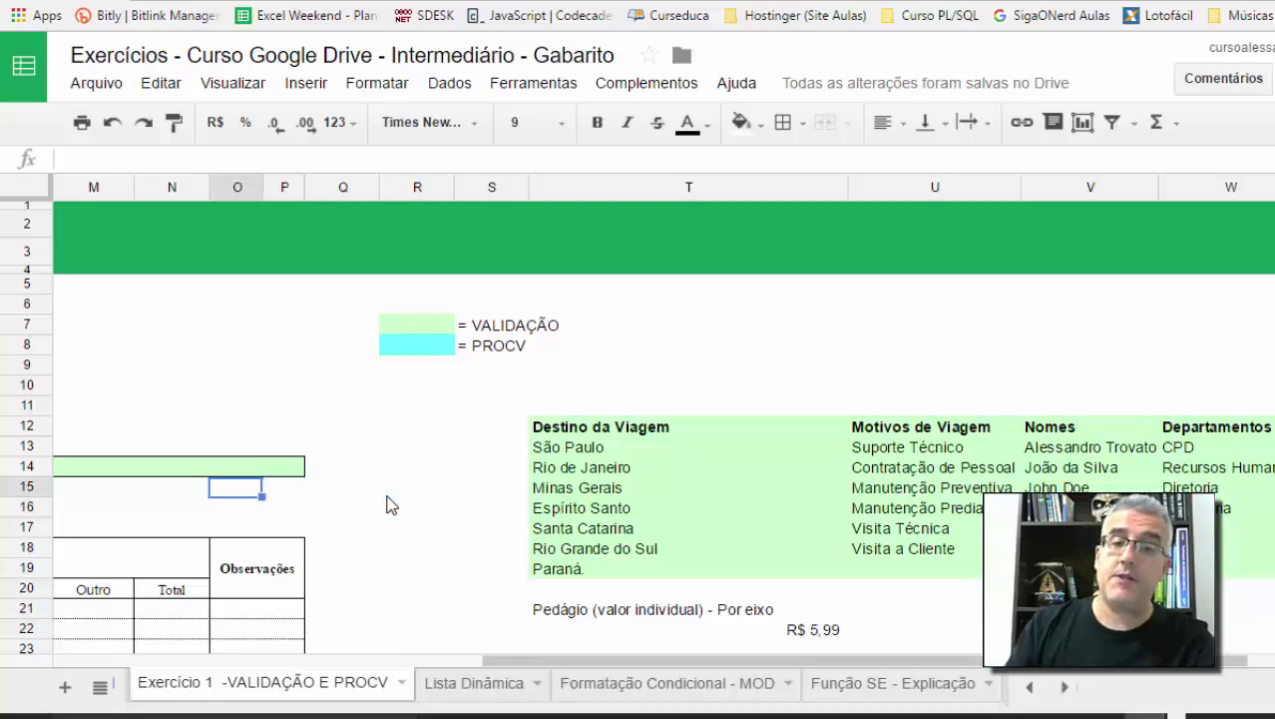
key("Down")
key("Down")
key("Down")
key("Down")
key("Down")
key("Down")
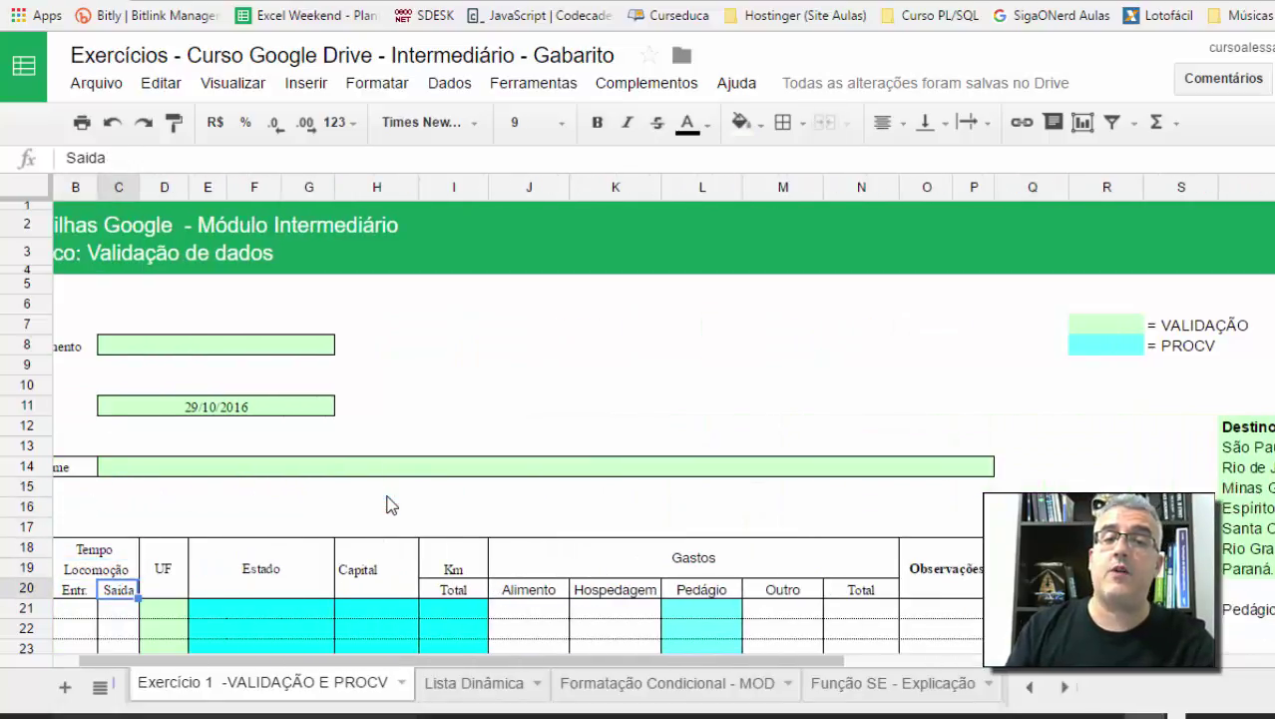
key("Right")
key("Right")
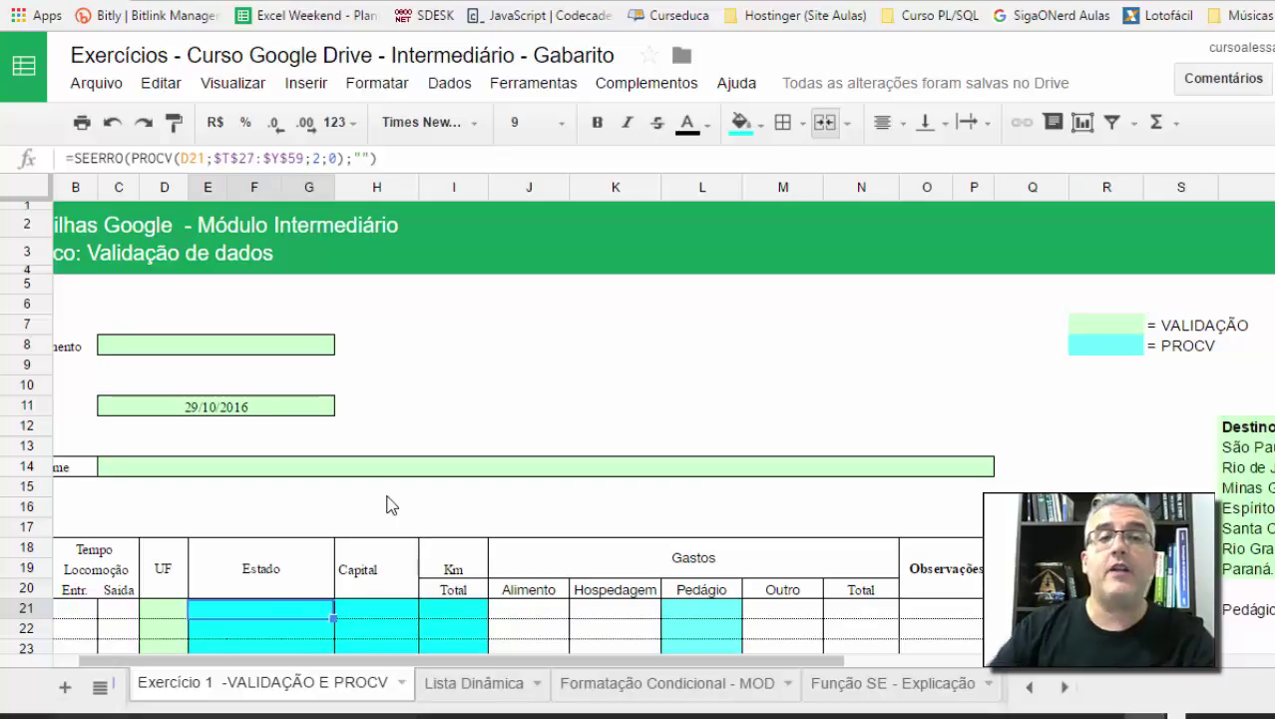
left_click(167, 609)
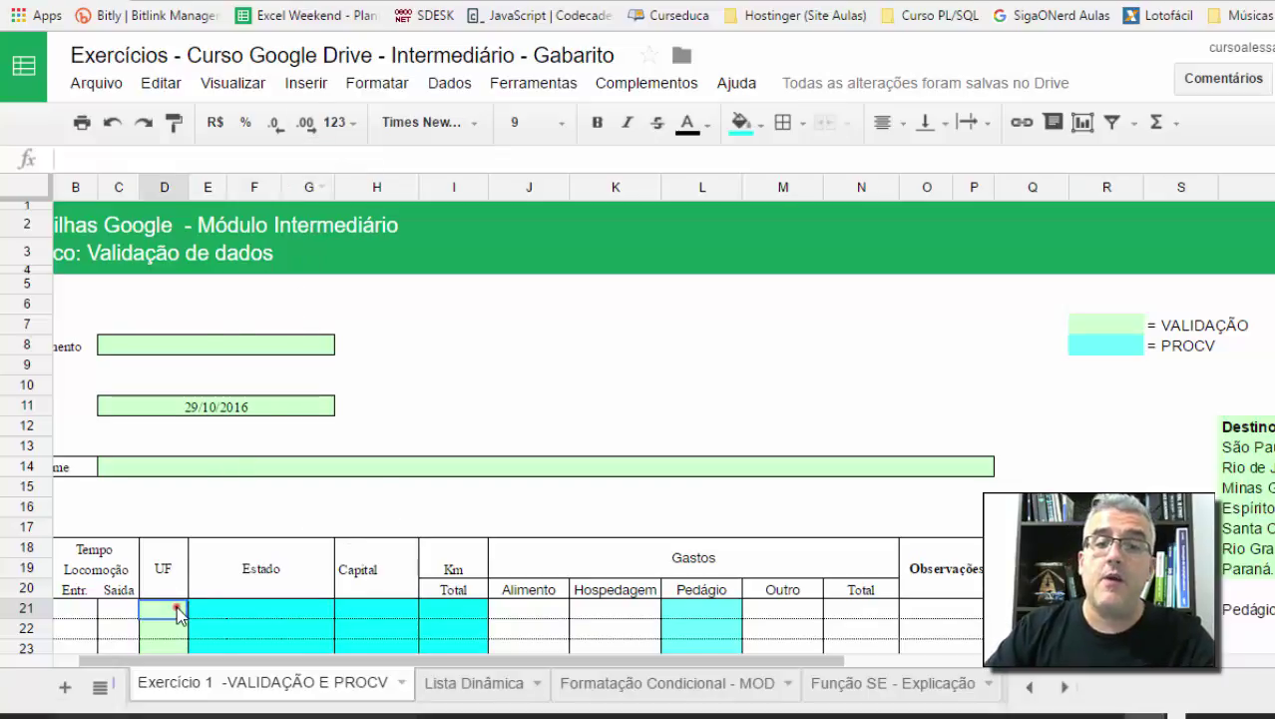
left_click(206, 491)
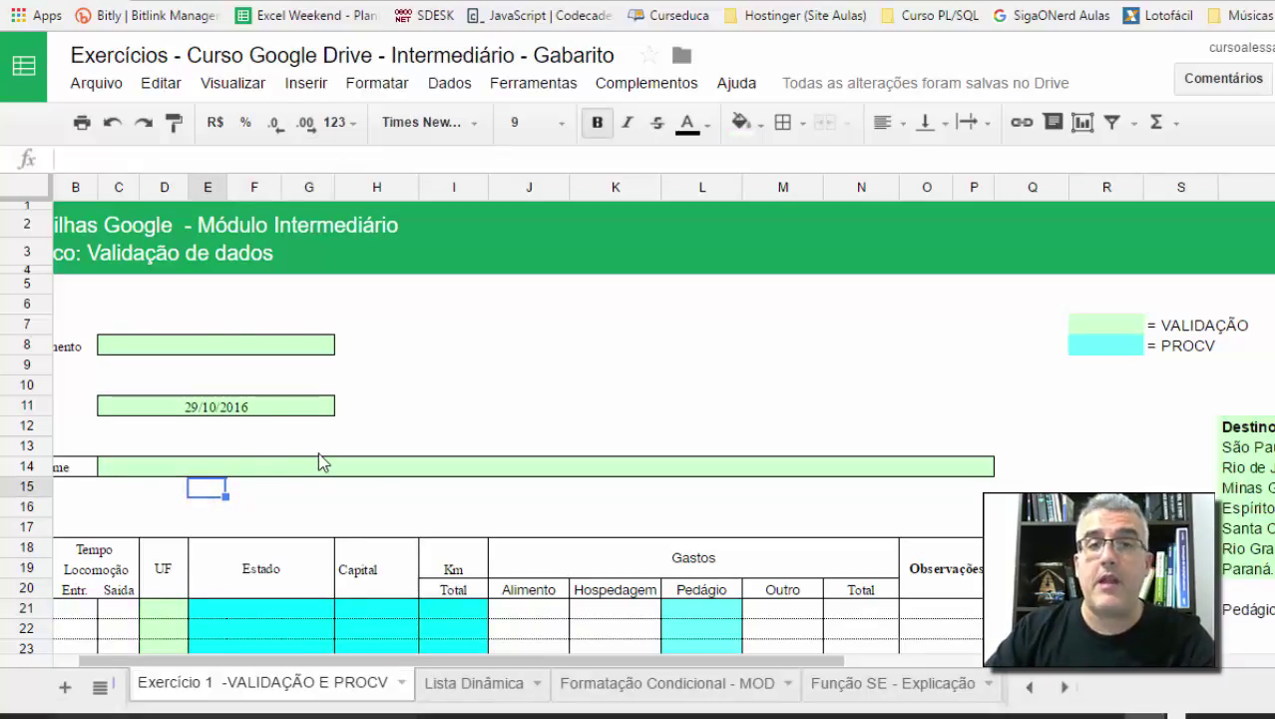